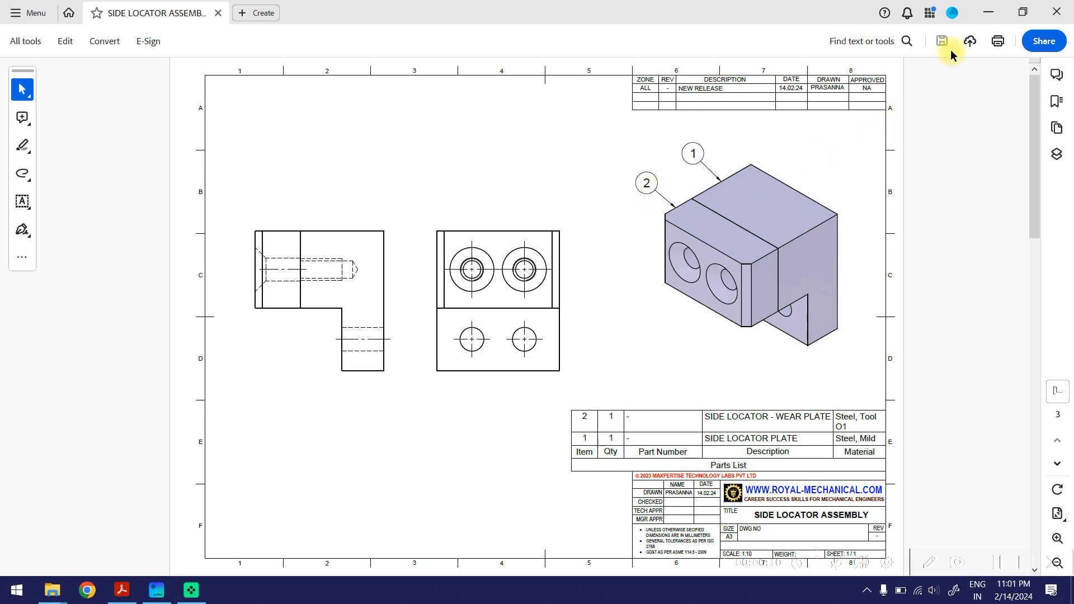
- Launch CATIA V5 and create a new document of type Part
{"action": "left_click", "coordinate": [983, 17]}
{"action": "double_click", "coordinate": [48, 192]}
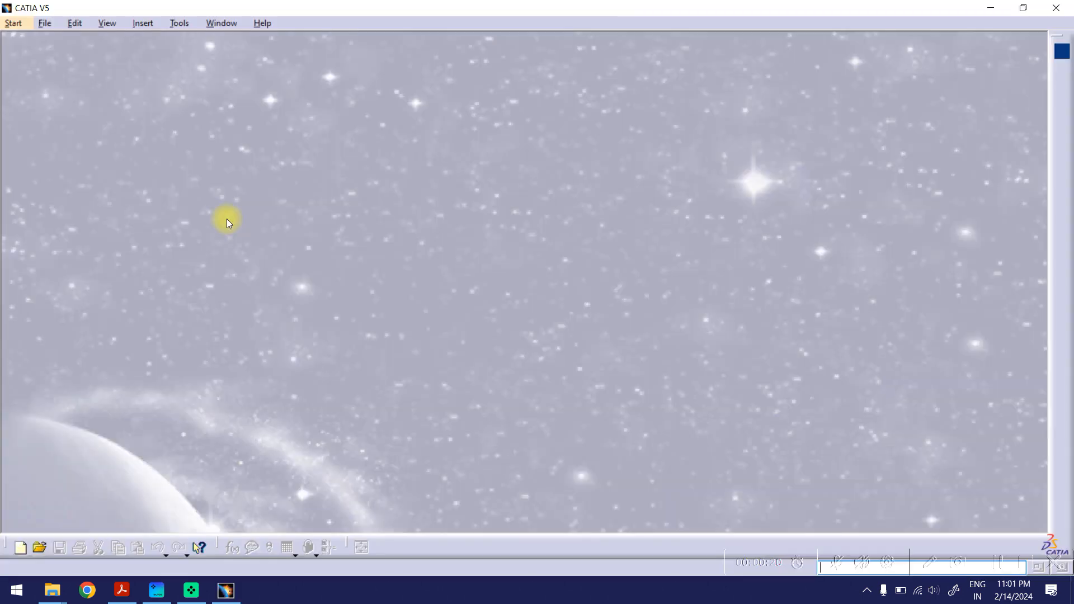
{"action": "left_click", "coordinate": [45, 23]}
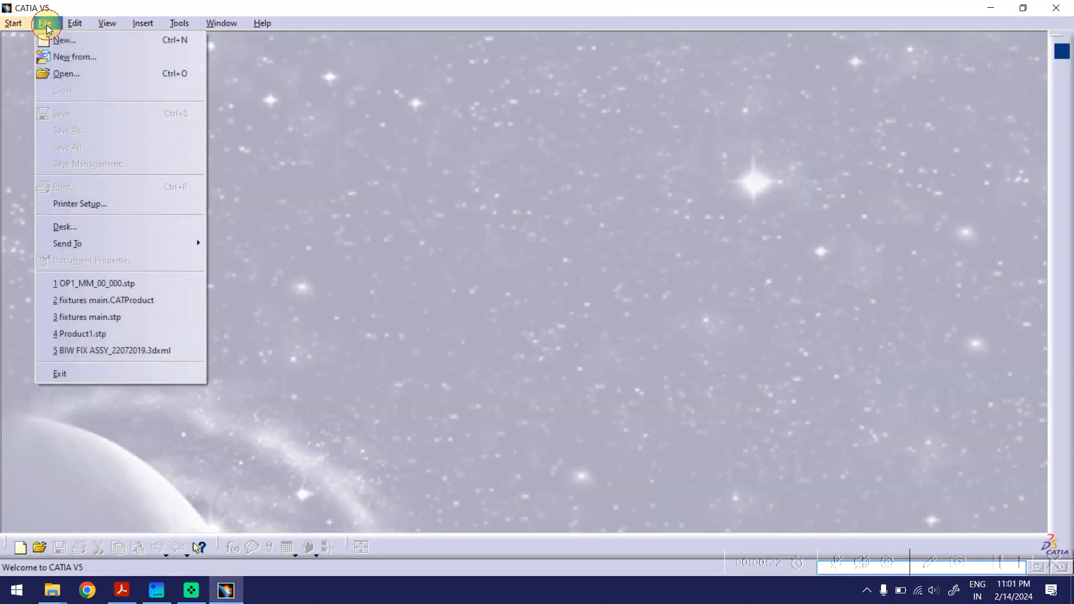
{"action": "left_click", "coordinate": [49, 37]}
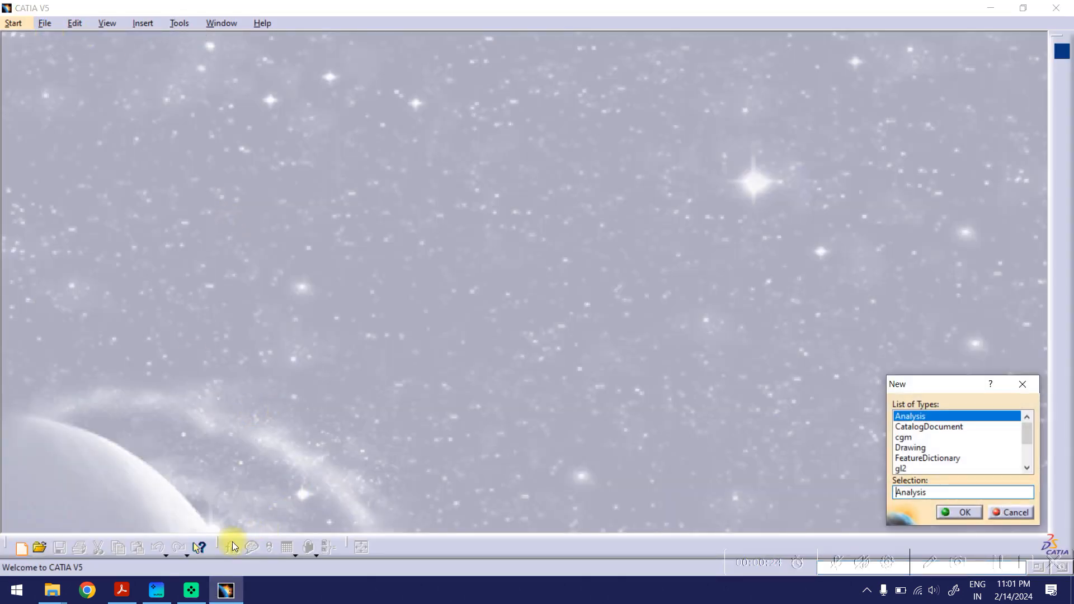
{"action": "left_click", "coordinate": [137, 587]}
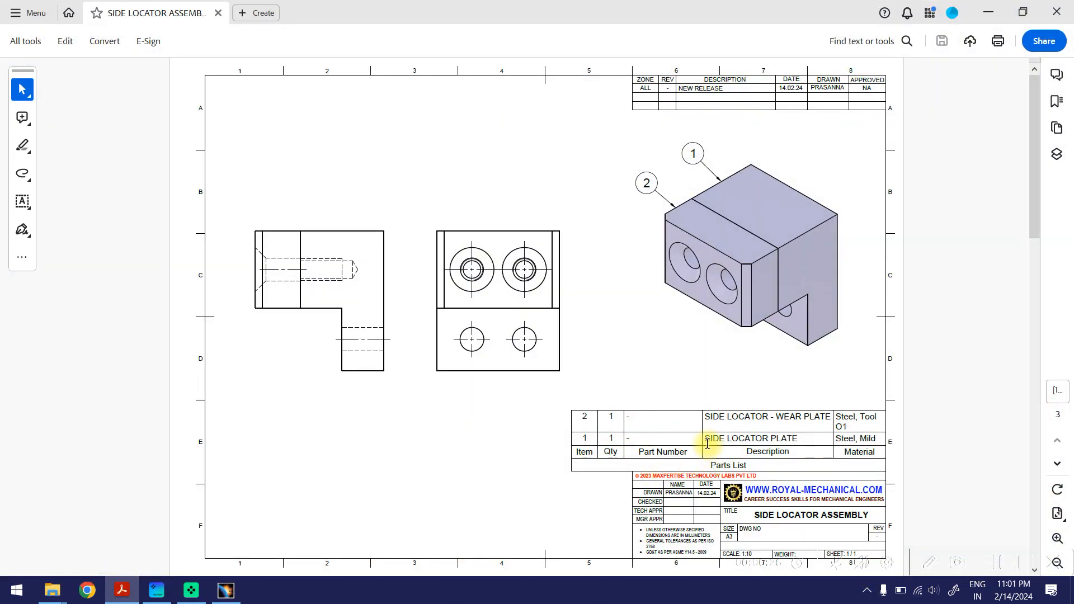
{"action": "left_click", "coordinate": [988, 12]}
{"action": "scroll", "coordinate": [1009, 464], "scroll_direction": "down", "scroll_amount": 2}
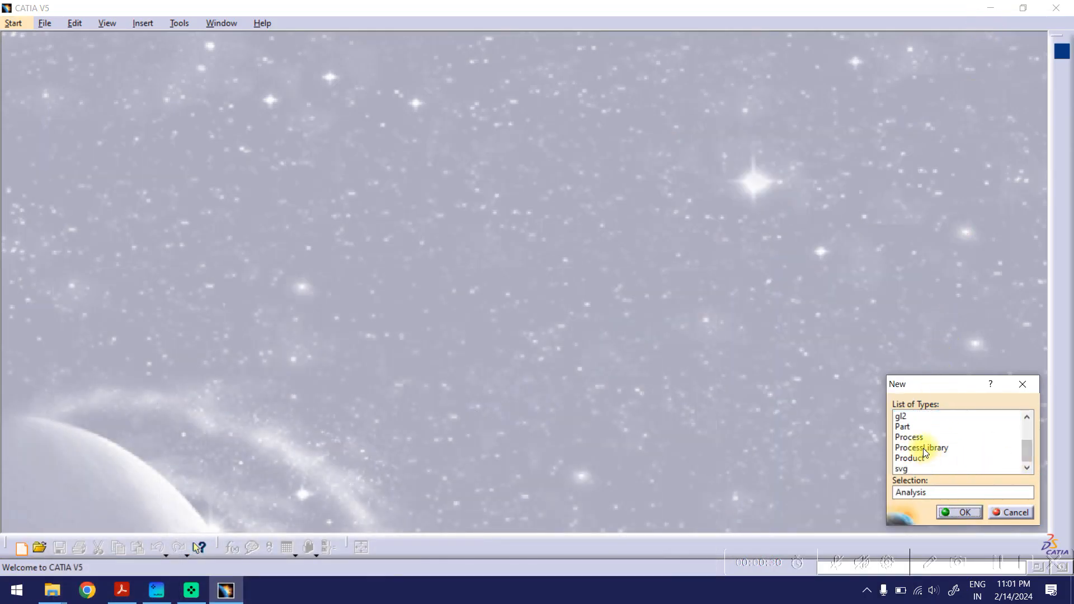
{"action": "left_click", "coordinate": [907, 429]}
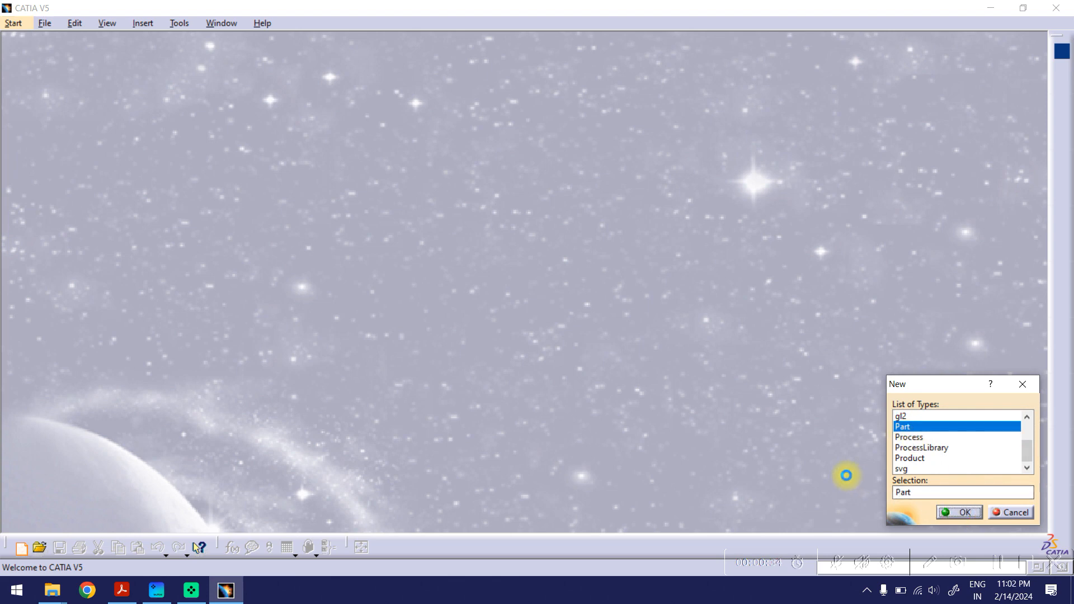
{"action": "key", "text": "Return"}
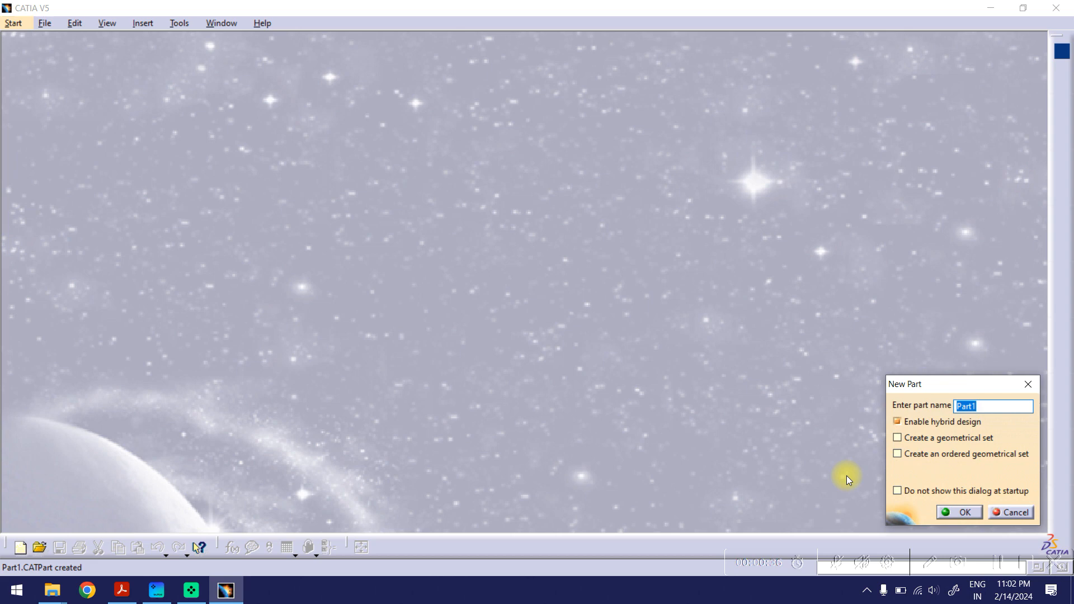
- Name the new part "side locator plate" and accept the part creation settings
{"action": "type", "text": "side lo"}
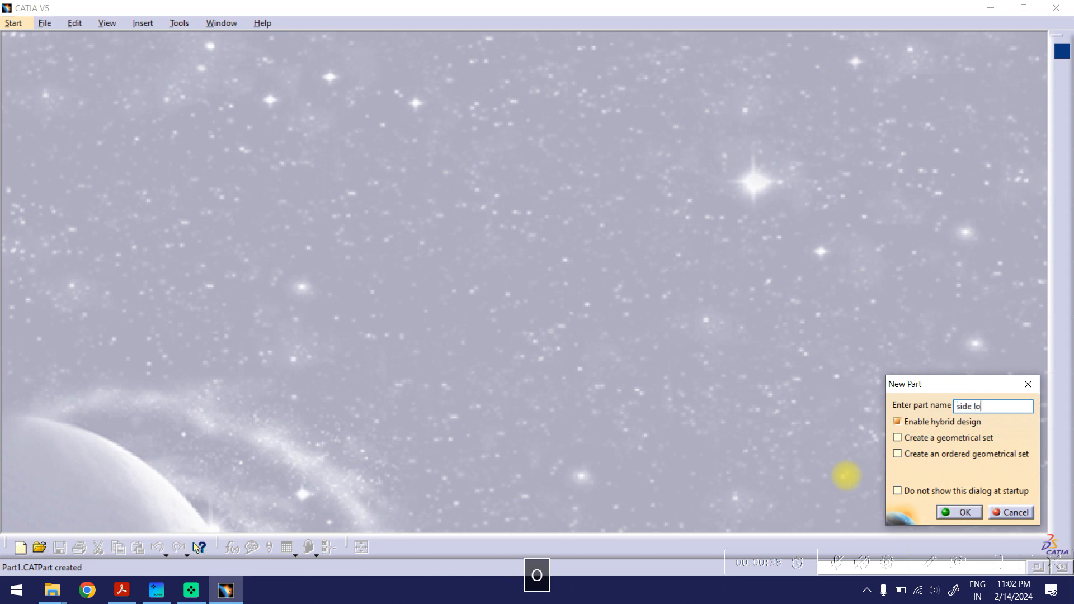
{"action": "type", "text": "cator plate"}
{"action": "left_click", "coordinate": [955, 513]}
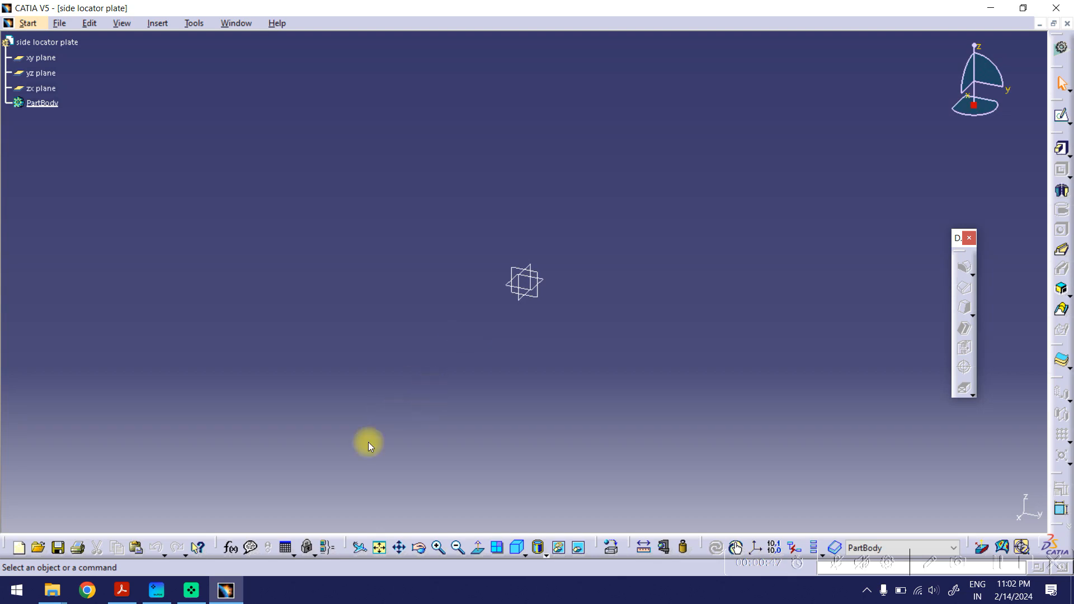
- Consult the side locator plate page of the PDF drawing and start a positioned sketch on the zx plane in CATIA
{"action": "left_click", "coordinate": [122, 590]}
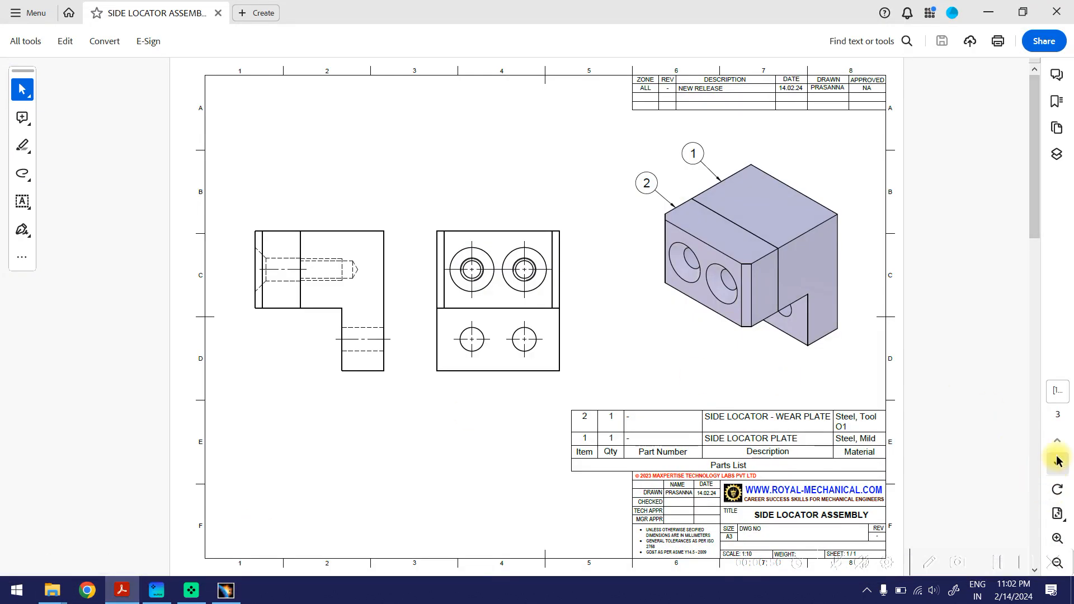
{"action": "left_click", "coordinate": [1059, 465]}
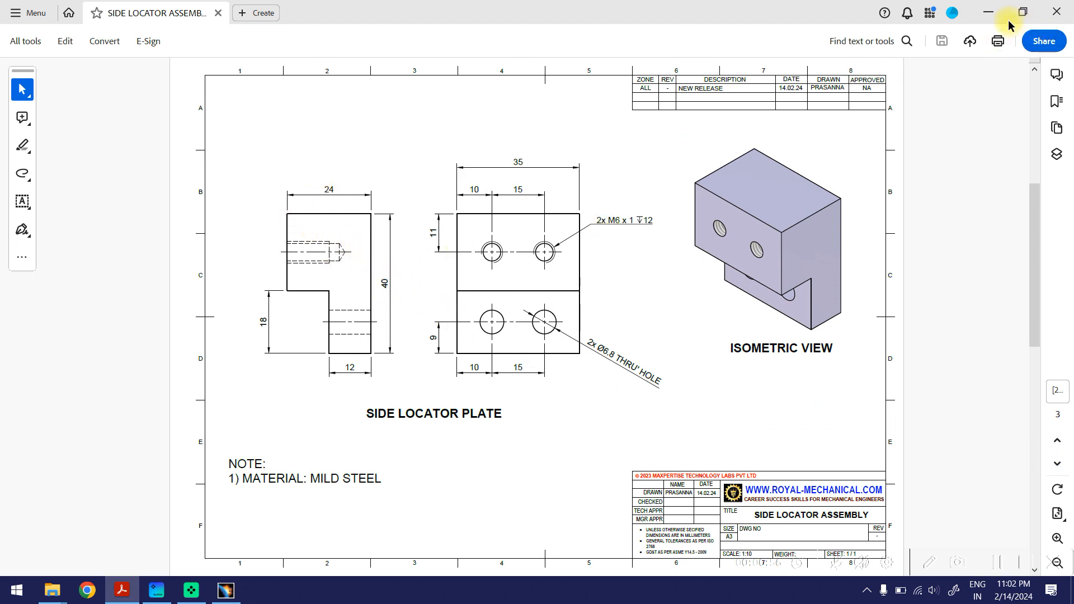
{"action": "left_click", "coordinate": [992, 14]}
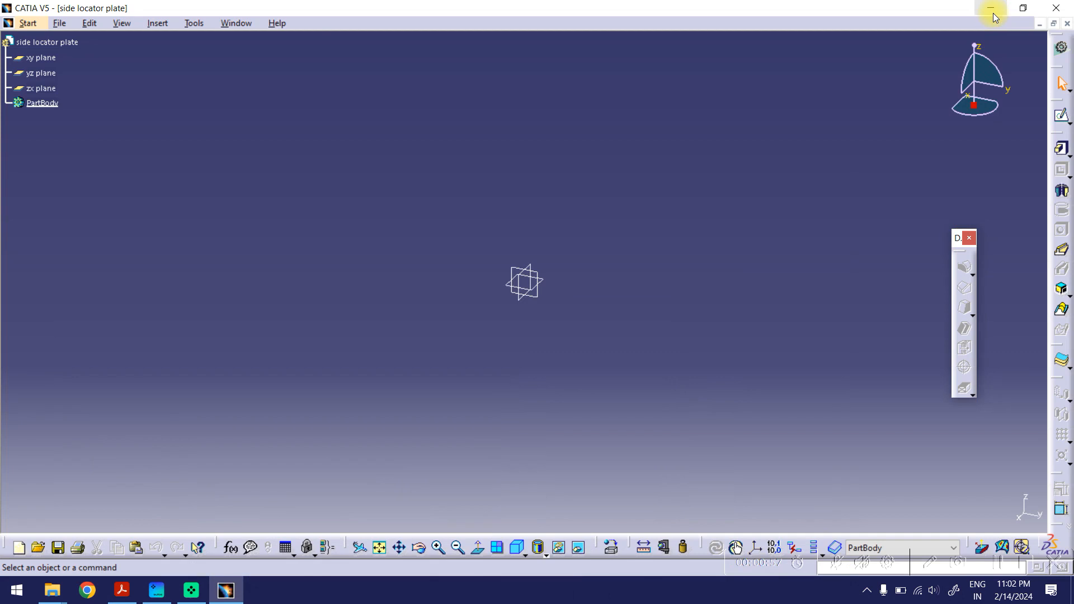
{"action": "left_click", "coordinate": [1069, 124]}
{"action": "left_click", "coordinate": [1059, 135]}
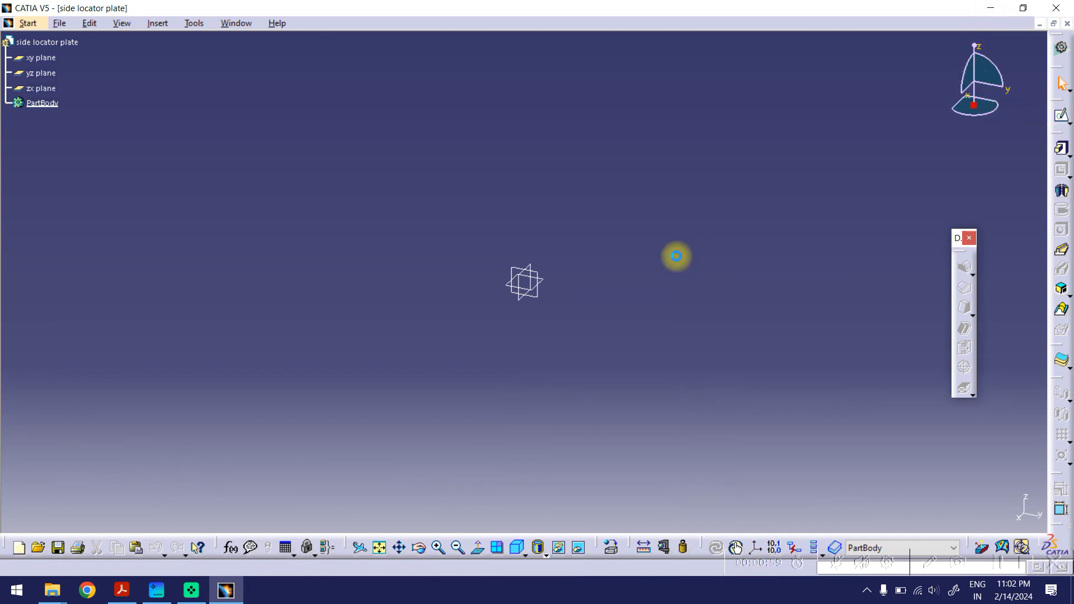
{"action": "left_click", "coordinate": [529, 306]}
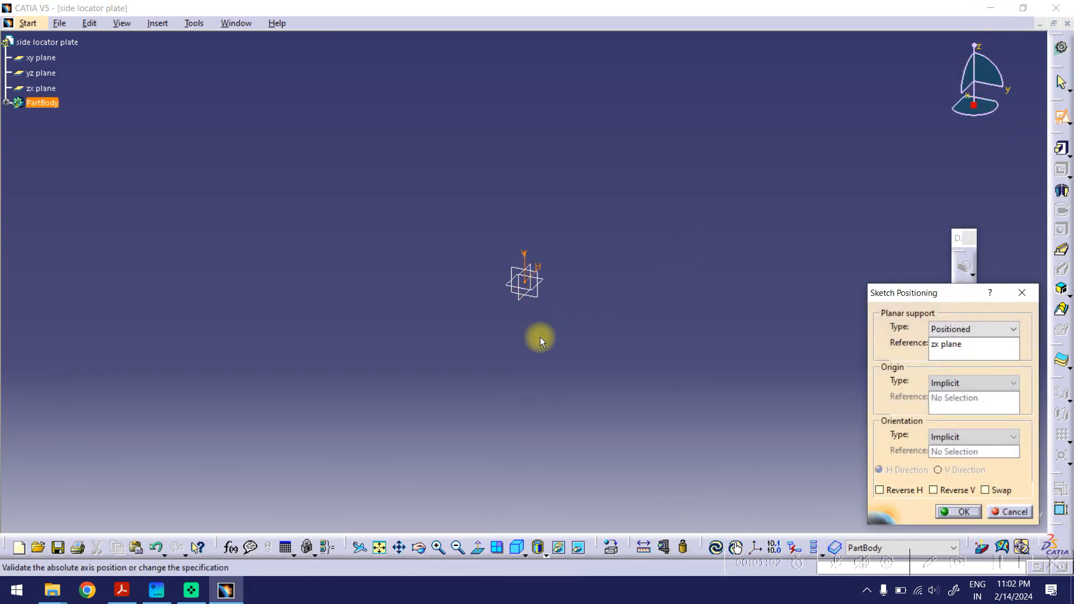
{"action": "left_click", "coordinate": [957, 511]}
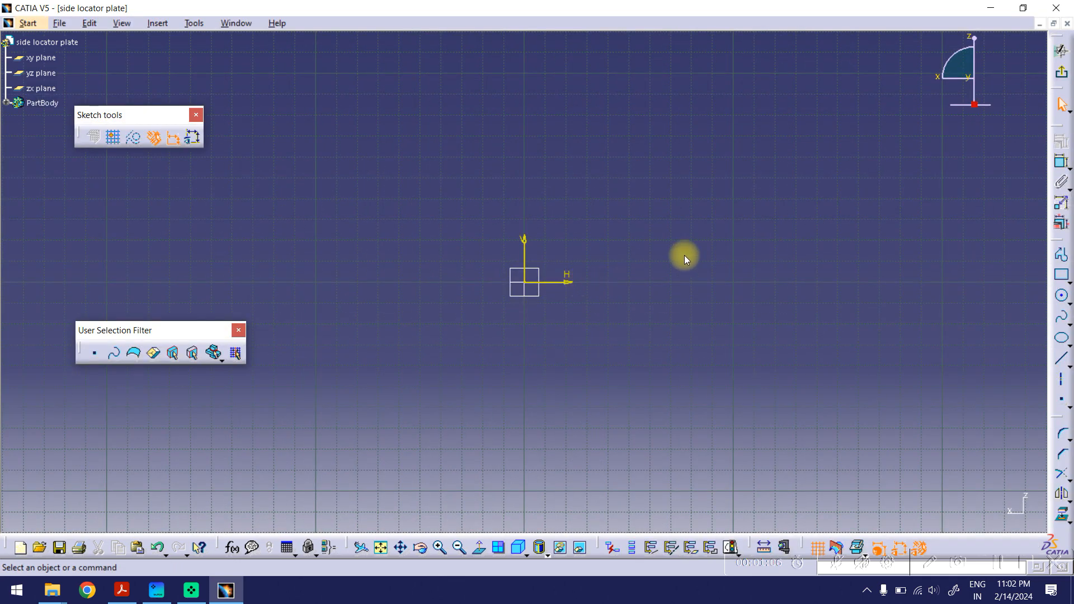
- Sketch a rectangle about 32 mm wide and 43 mm high with one corner at the origin, and dimension its width and height
{"action": "left_click", "coordinate": [1056, 273]}
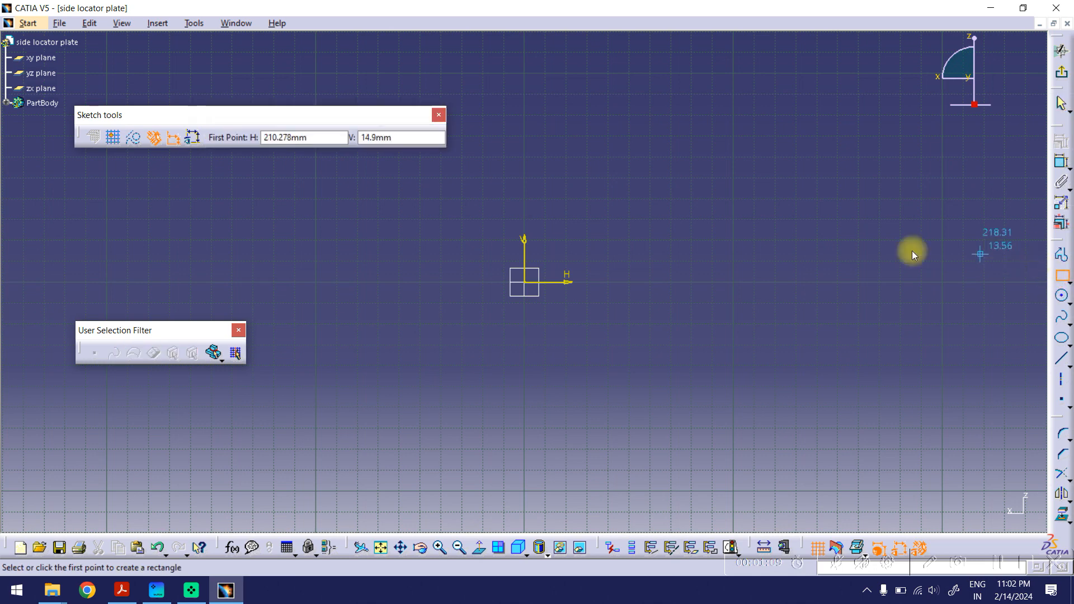
{"action": "left_click", "coordinate": [525, 194]}
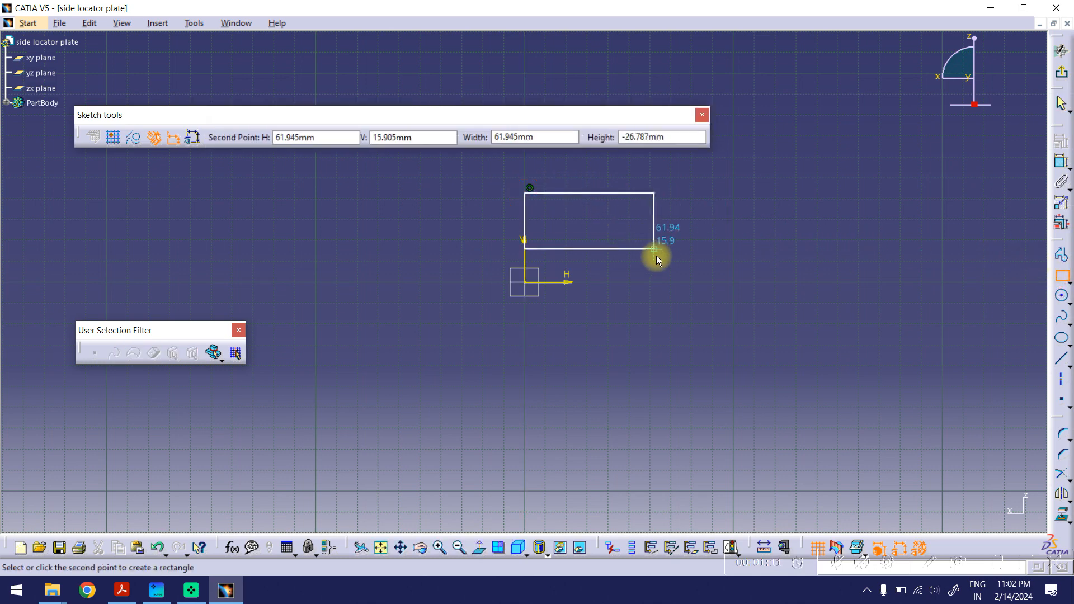
{"action": "left_click", "coordinate": [593, 282]}
{"action": "left_click", "coordinate": [1062, 164]}
{"action": "left_click", "coordinate": [553, 193]}
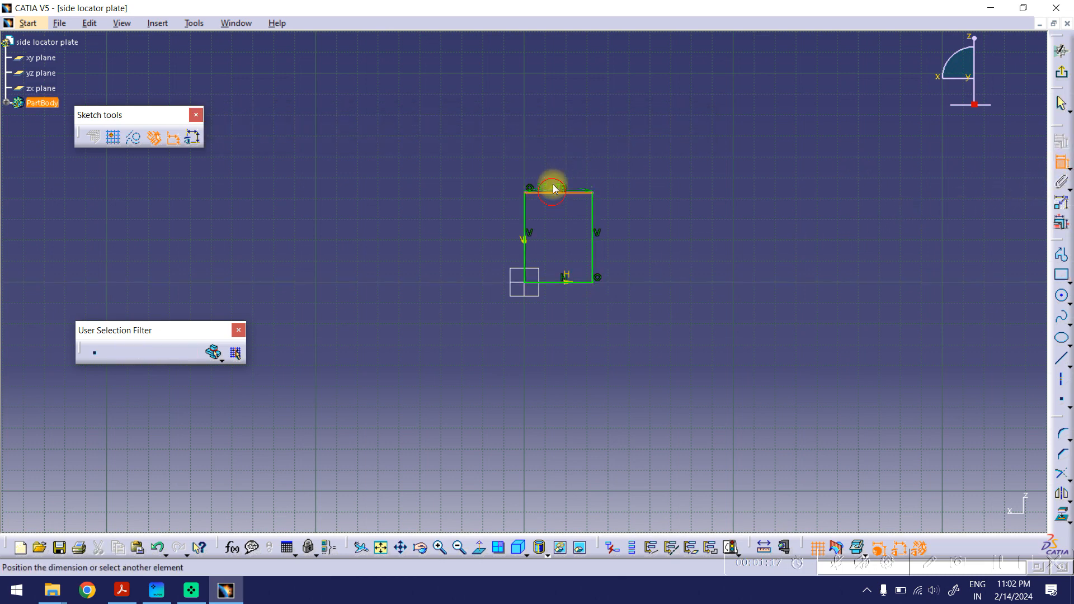
{"action": "left_click", "coordinate": [591, 222]}
{"action": "left_click", "coordinate": [641, 227]}
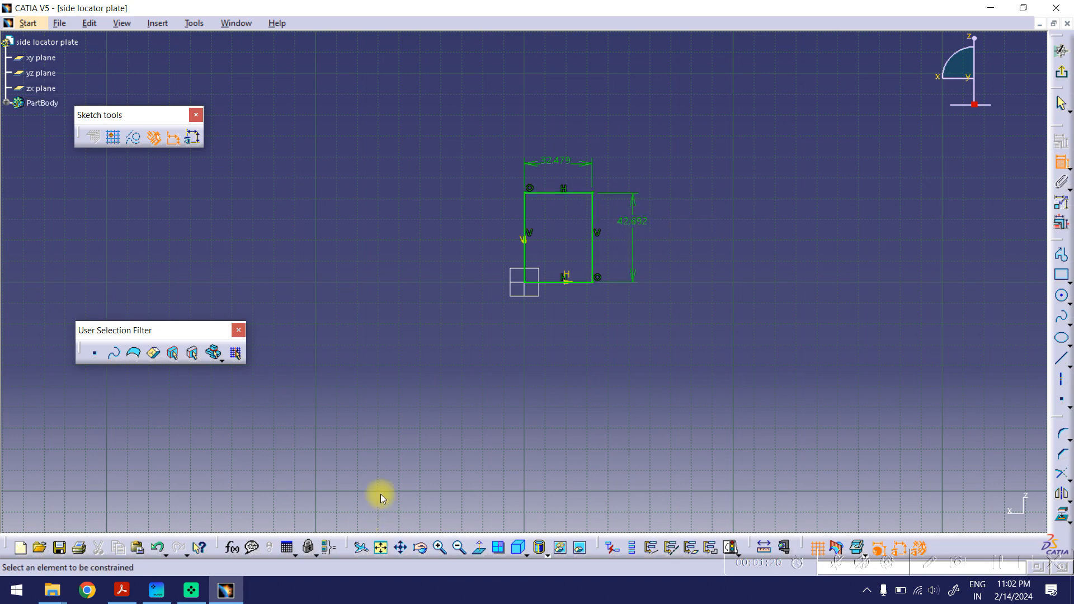
- Set the rectangle's width to 24 mm and its height to 40 mm according to the drawing, and exit the sketch
{"action": "left_click", "coordinate": [124, 591]}
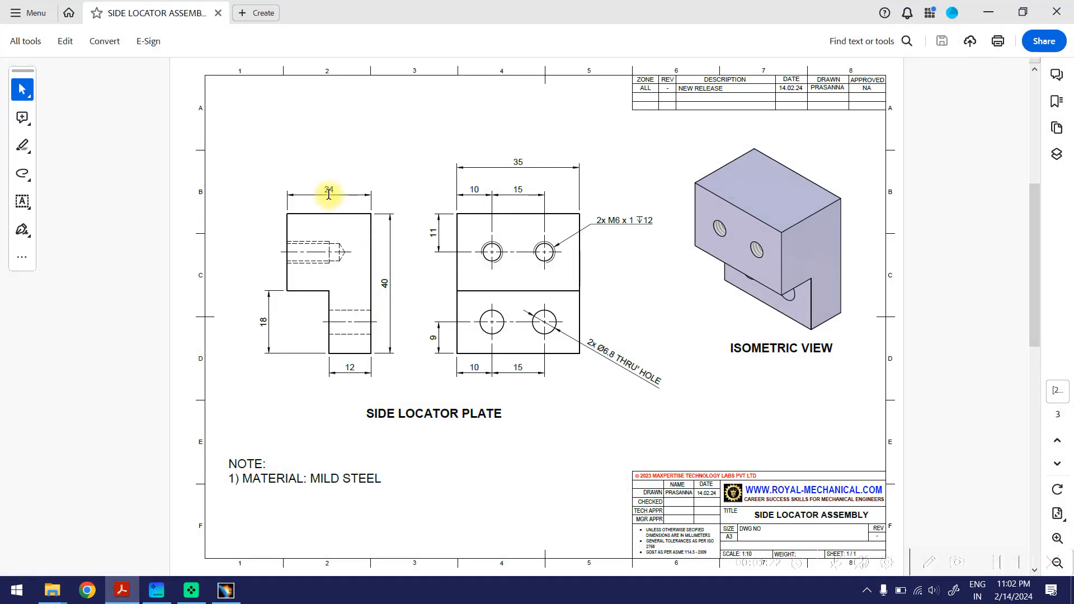
{"action": "left_click", "coordinate": [989, 12]}
{"action": "double_click", "coordinate": [558, 161]}
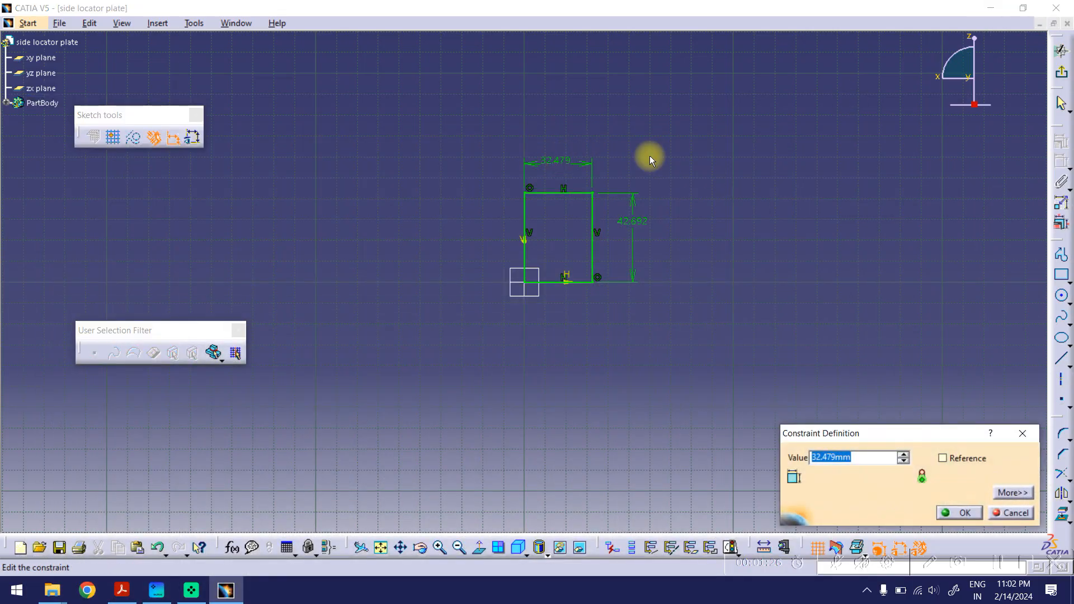
{"action": "type", "text": "24"}
{"action": "key", "text": "Return"}
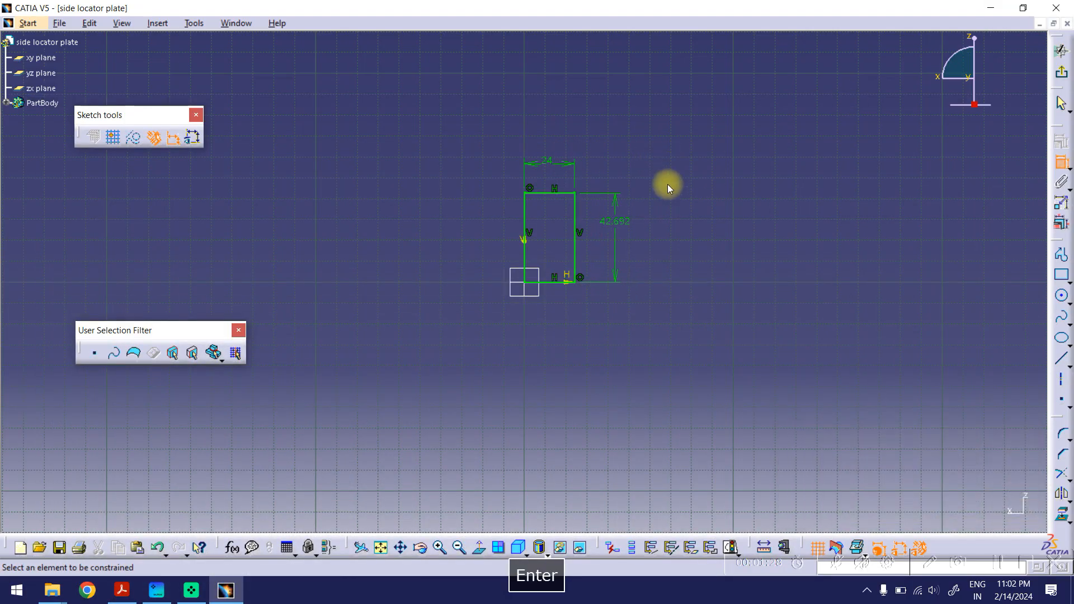
{"action": "double_click", "coordinate": [617, 221]}
{"action": "type", "text": "40"}
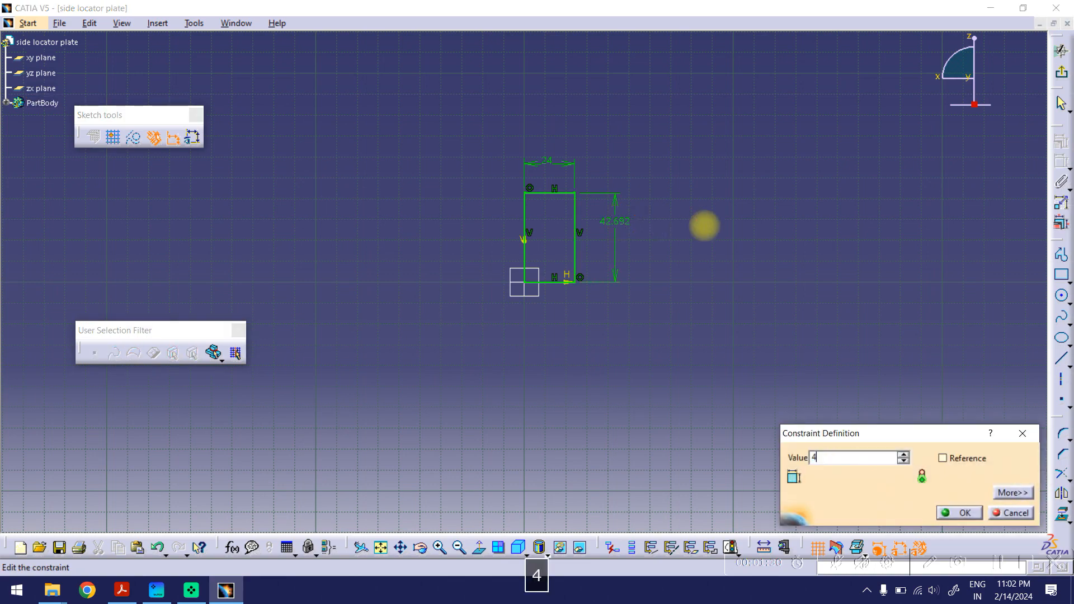
{"action": "key", "text": "Return"}
{"action": "mouse_move", "coordinate": [662, 214]}
{"action": "middle_mouse_down", "text": "ctrl"}
{"action": "mouse_move", "coordinate": [680, 177]}
{"action": "mouse_move", "coordinate": [660, 237]}
{"action": "mouse_move", "coordinate": [683, 202]}
{"action": "middle_mouse_up", "text": "ctrl"}
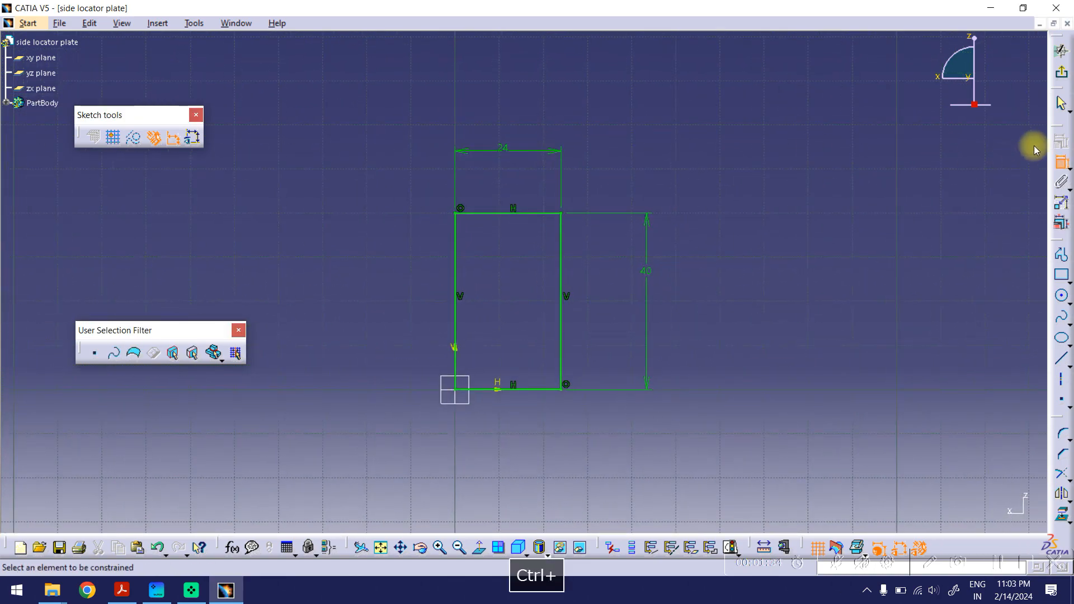
{"action": "left_click", "coordinate": [1062, 72]}
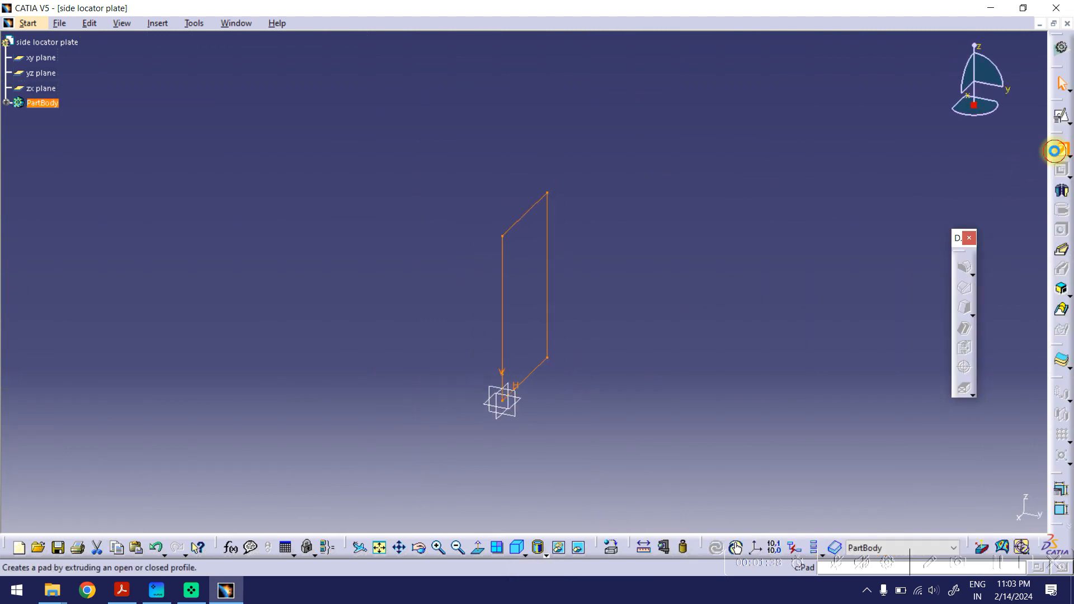
- Pad the rectangular profile to a length of 35 mm, as given in the PDF drawing
{"action": "left_click", "coordinate": [1054, 151]}
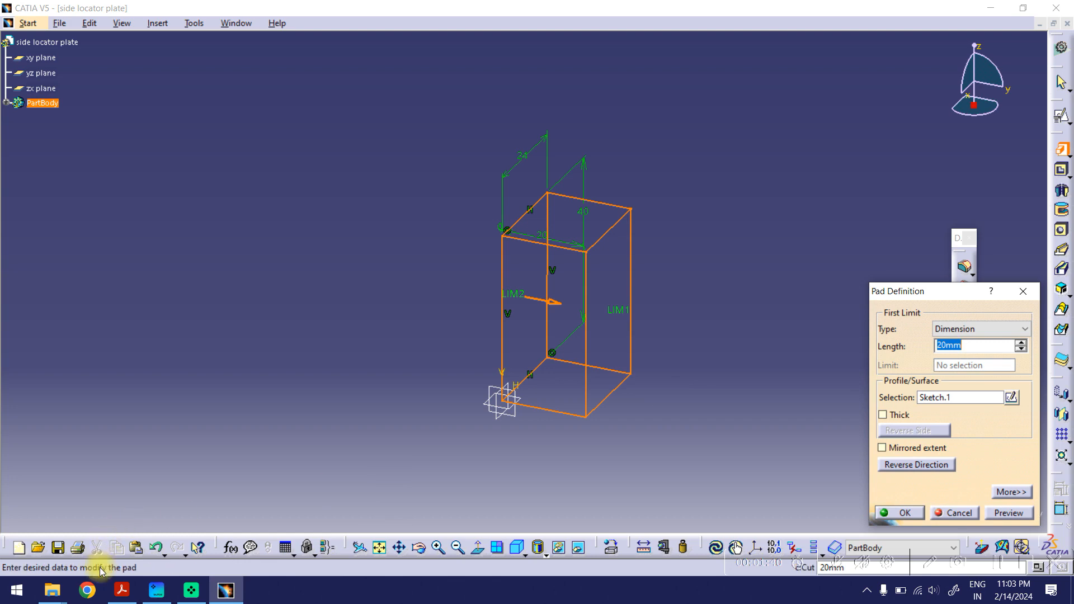
{"action": "left_click", "coordinate": [122, 591]}
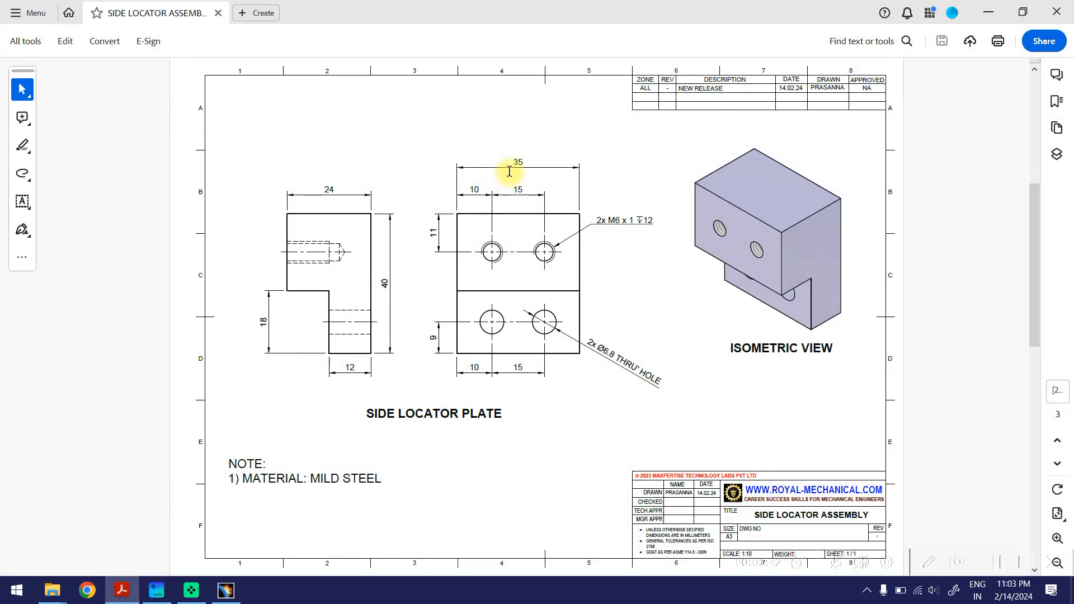
{"action": "left_click", "coordinate": [991, 12]}
{"action": "double_click", "coordinate": [976, 346]}
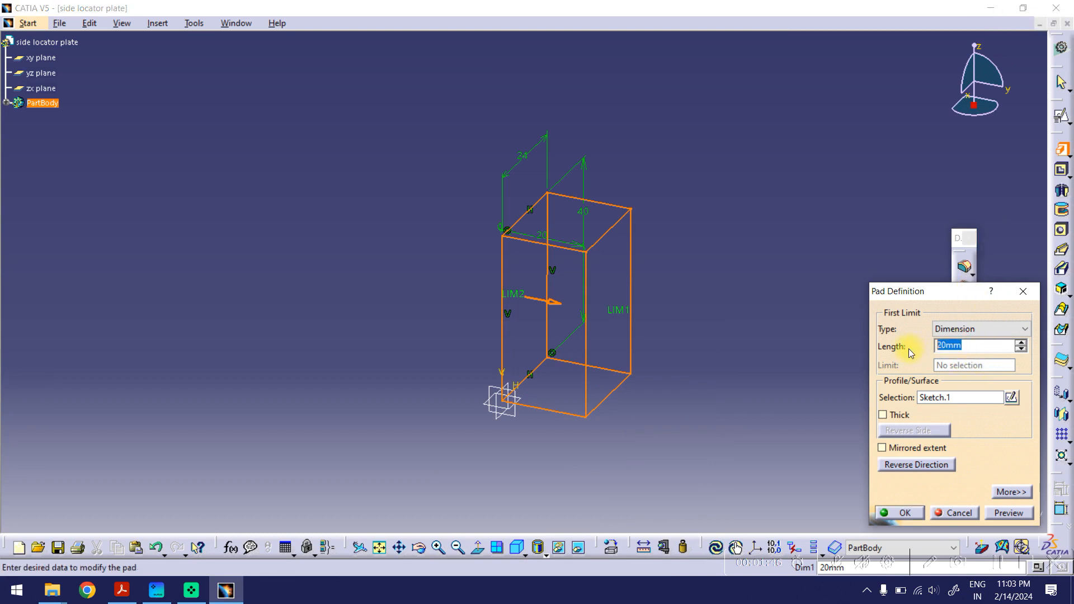
{"action": "type", "text": "35"}
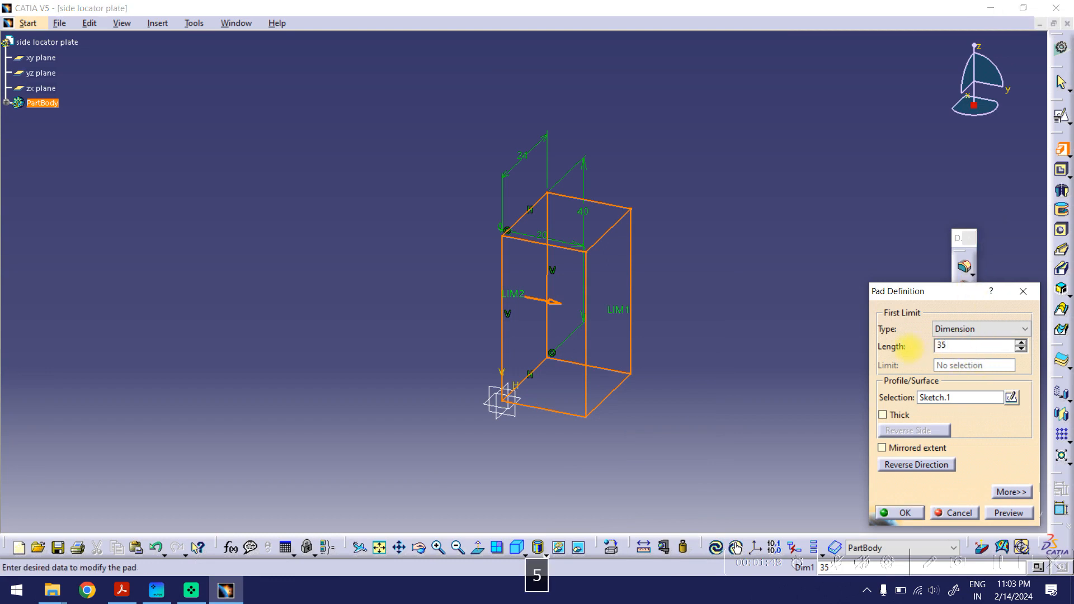
{"action": "left_click", "coordinate": [1007, 513]}
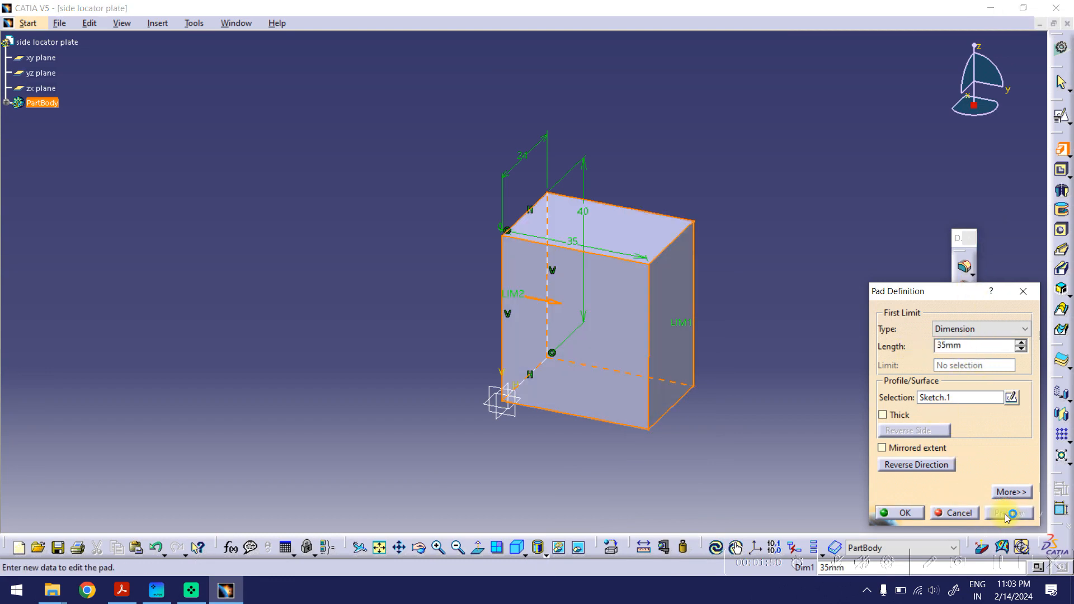
{"action": "left_click", "coordinate": [902, 513]}
{"action": "left_click", "coordinate": [788, 312]}
{"action": "middle_click_drag", "start_coordinate": [787, 312], "coordinate": [760, 276]}
- Start a positioned sketch on the zx plane and draw a rectangle from the origin inside the block's outline
{"action": "left_click", "coordinate": [1061, 116]}
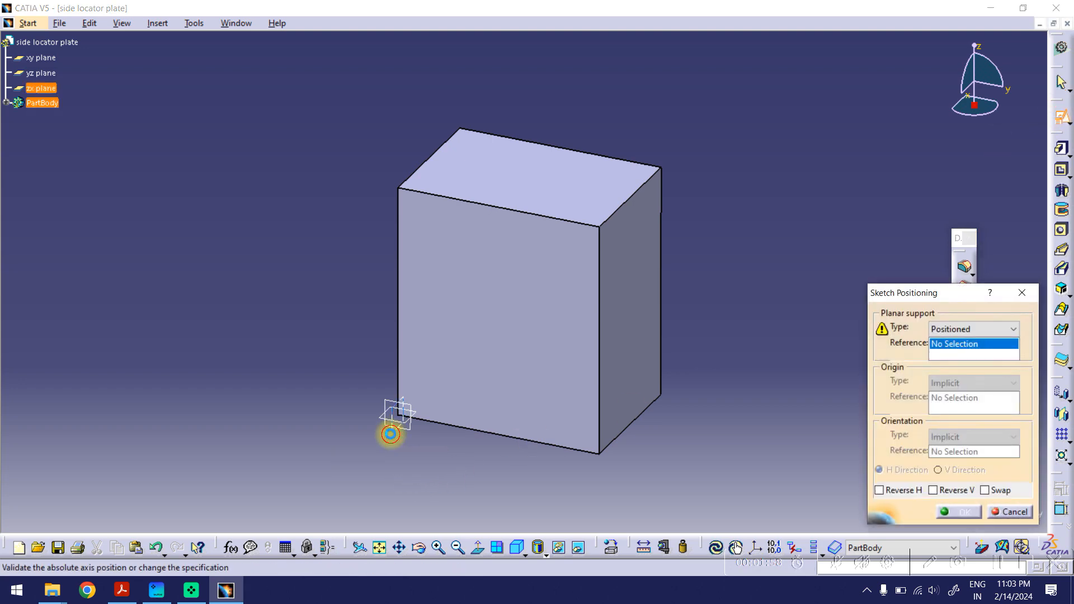
{"action": "left_click", "coordinate": [401, 452]}
{"action": "left_click", "coordinate": [955, 514]}
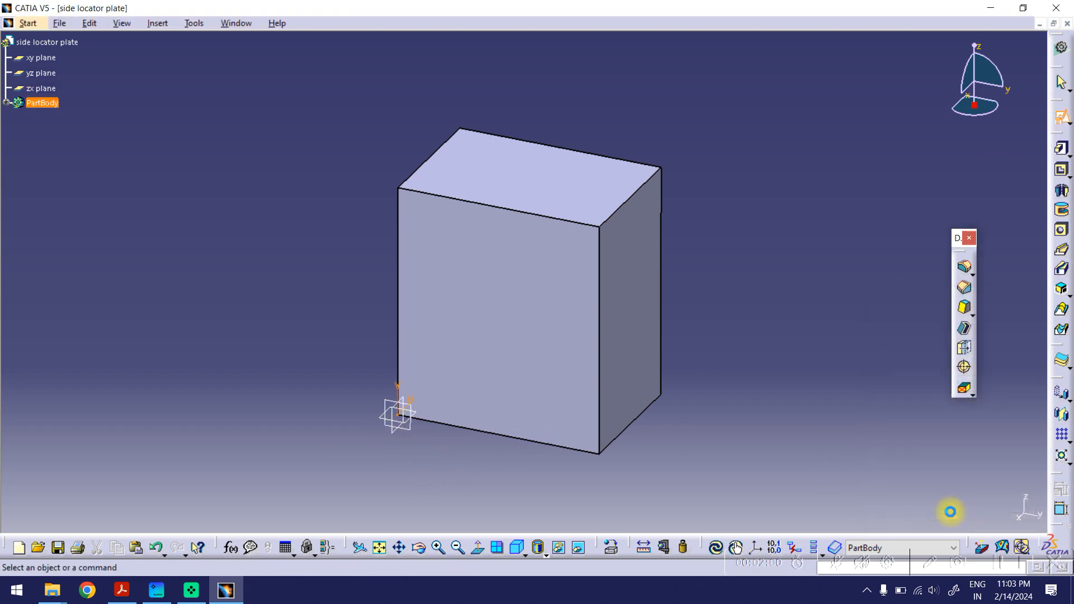
{"action": "middle_click_drag", "start_coordinate": [695, 329], "coordinate": [714, 291], "text": "ctrl"}
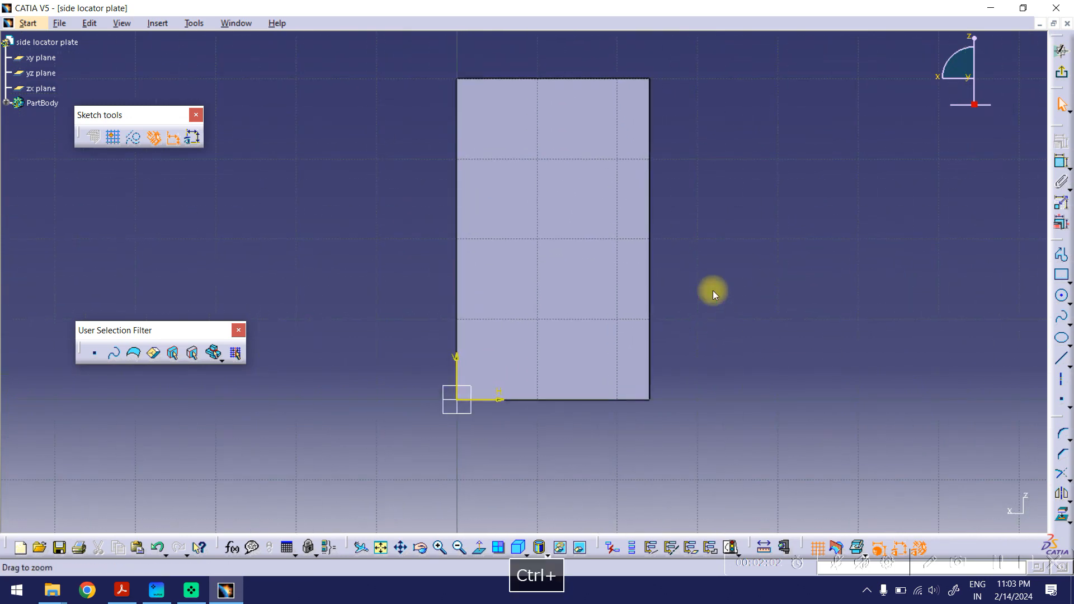
{"action": "left_click", "coordinate": [1061, 274]}
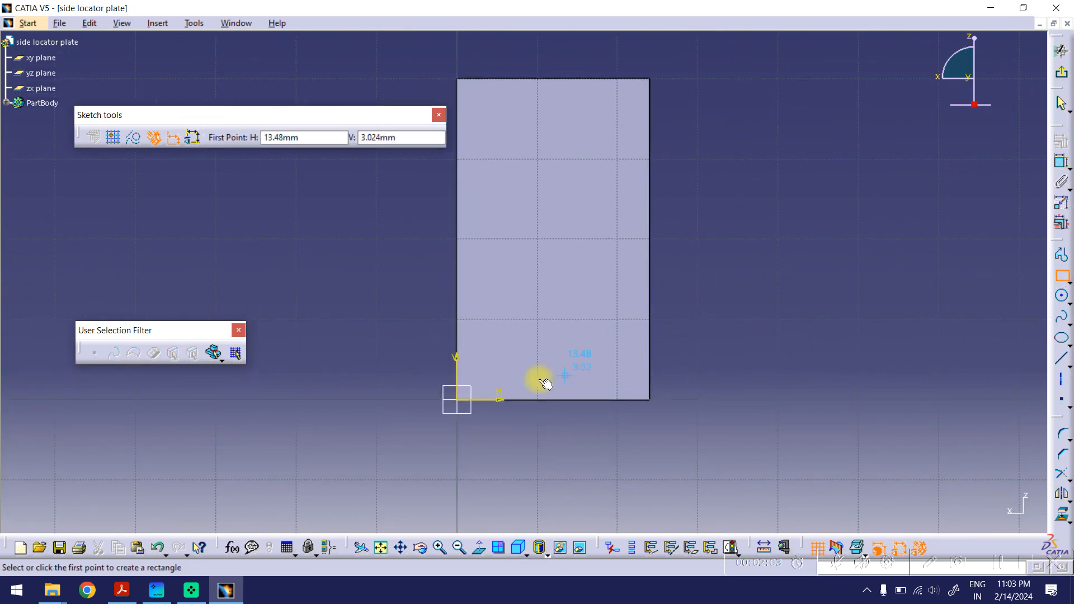
{"action": "left_click", "coordinate": [457, 399]}
{"action": "left_click", "coordinate": [558, 244]}
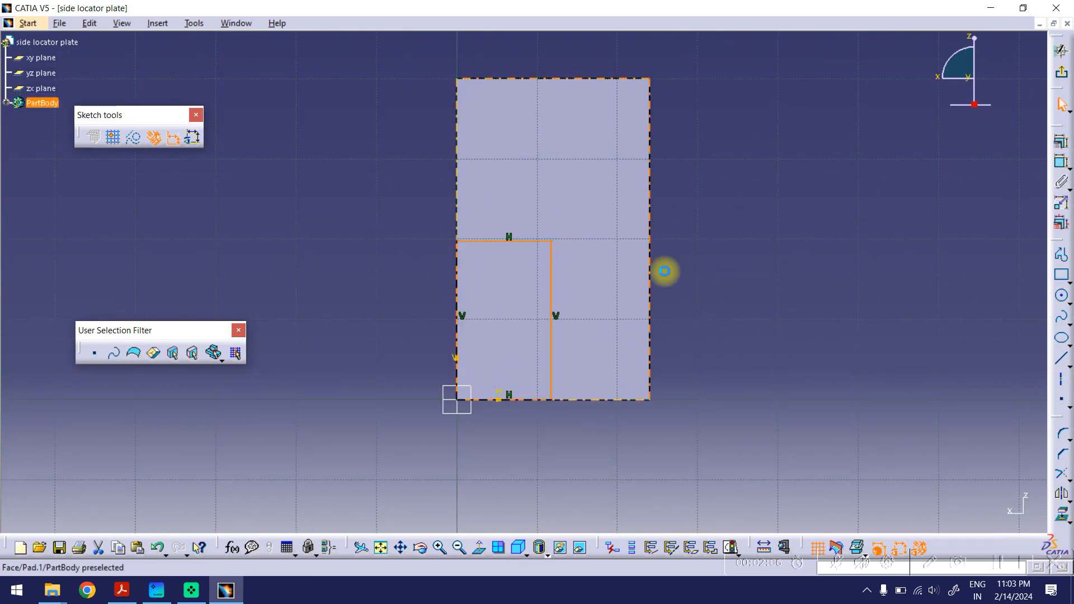
- Dimension the width and height of the rectangle inside the block's outline
{"action": "middle_click_drag", "start_coordinate": [766, 276], "coordinate": [731, 293]}
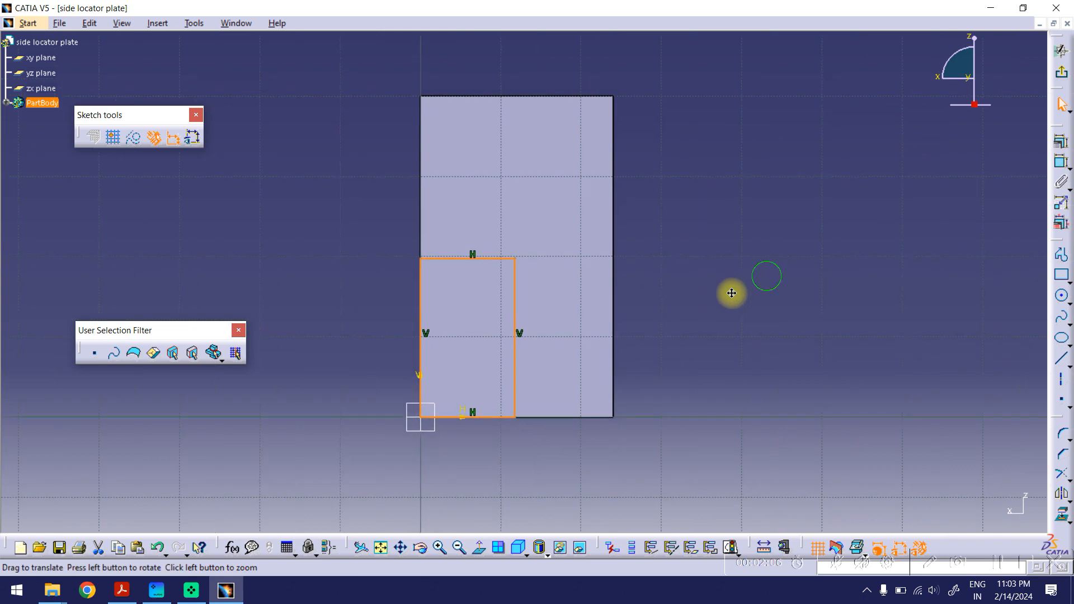
{"action": "left_click", "coordinate": [1061, 162]}
{"action": "left_click", "coordinate": [468, 258]}
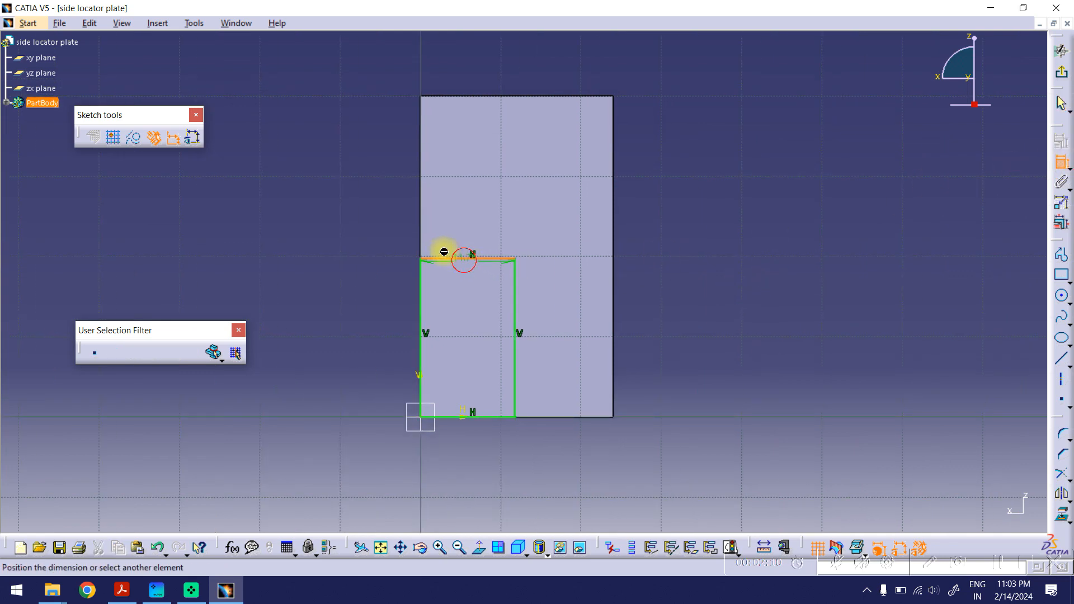
{"action": "left_click", "coordinate": [360, 218]}
{"action": "left_click", "coordinate": [515, 297]}
{"action": "left_click", "coordinate": [683, 323]}
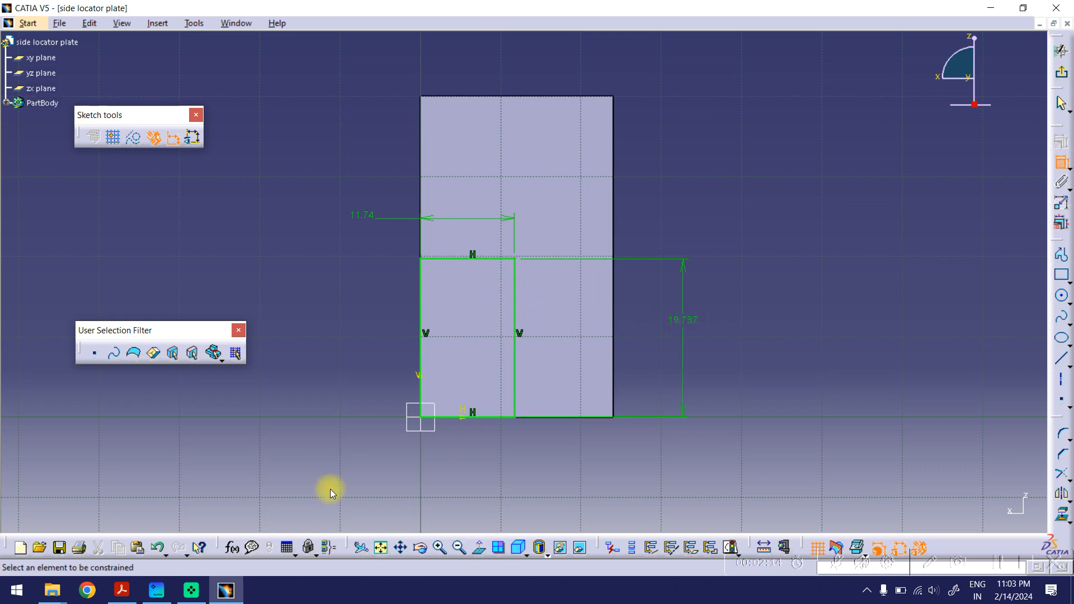
- Check the step height in the PDF drawing and set the rectangle's height to 18 mm in CATIA
{"action": "left_click", "coordinate": [122, 590]}
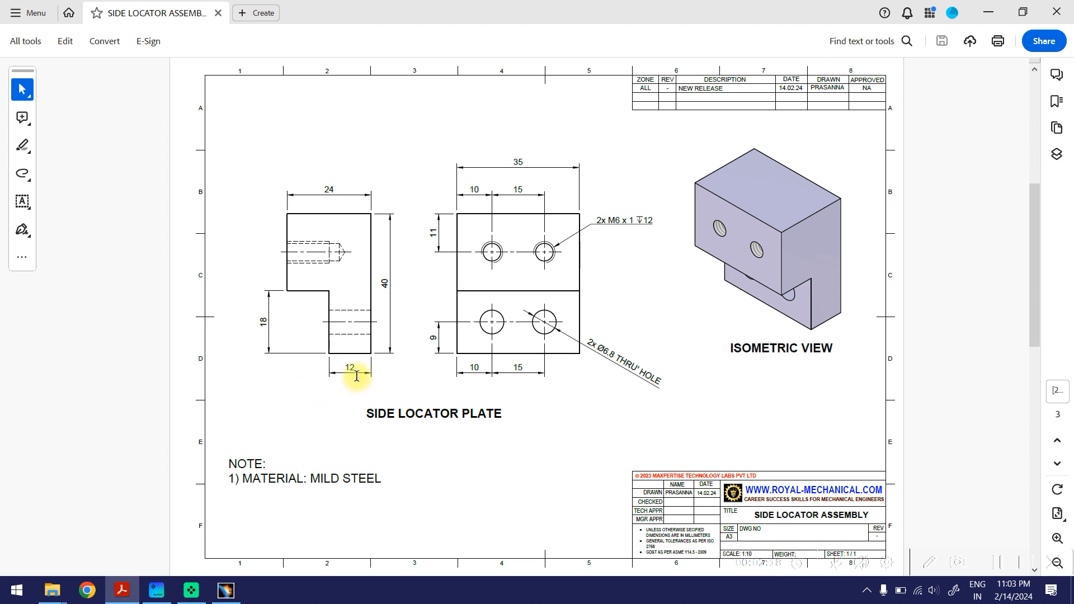
{"action": "left_click", "coordinate": [985, 17]}
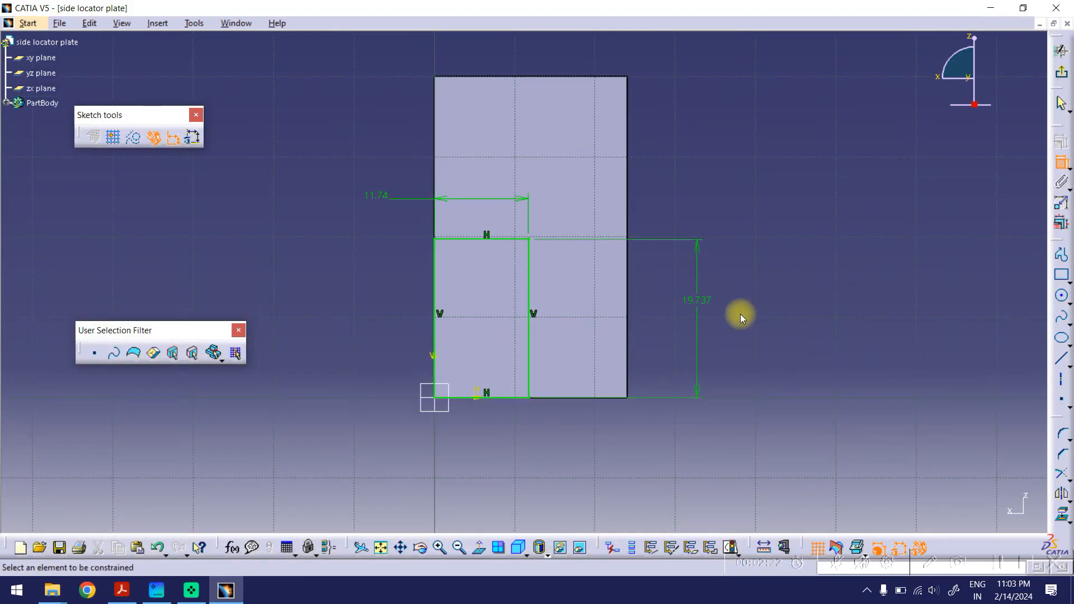
{"action": "double_click", "coordinate": [697, 305]}
{"action": "type", "text": "18"}
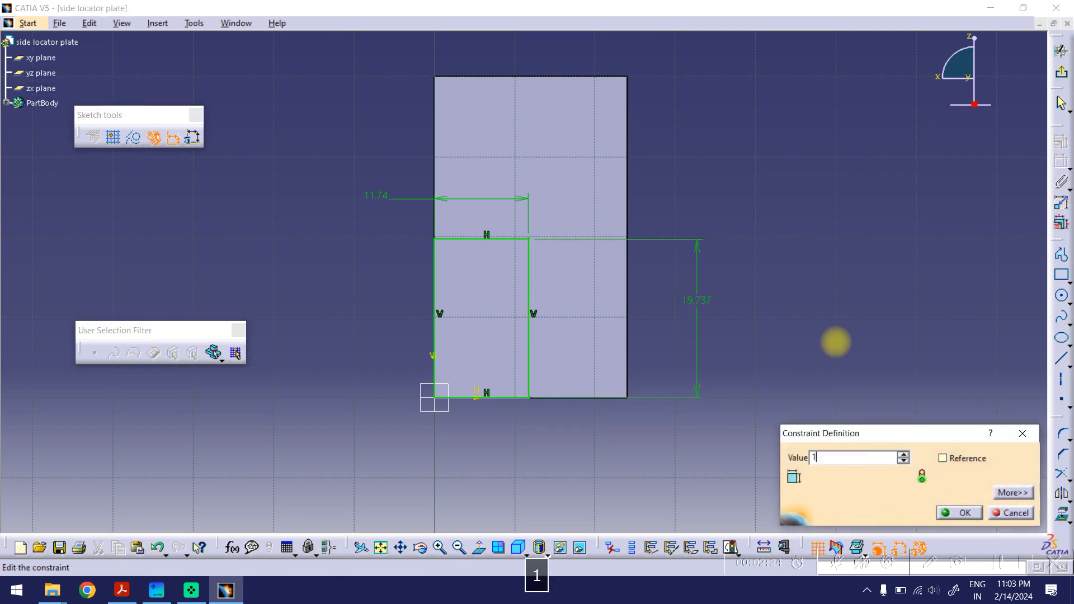
{"action": "key", "text": "Return"}
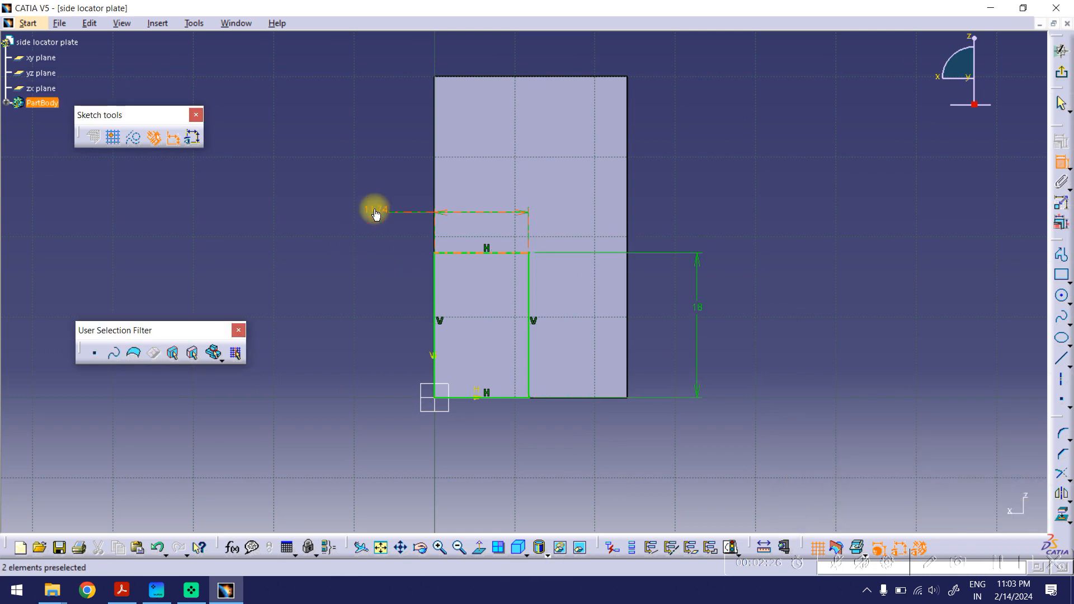
- Delete the rectangle's width dimension
{"action": "key", "text": "Delete"}
{"action": "left_click", "coordinate": [375, 210]}
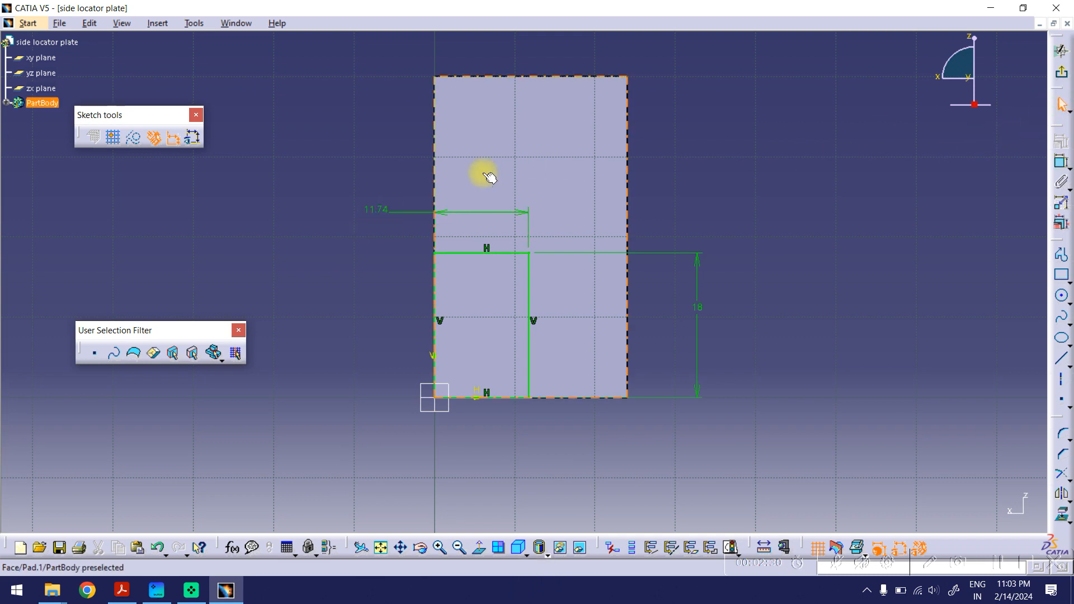
{"action": "left_click", "coordinate": [376, 214]}
{"action": "key", "text": "Delete"}
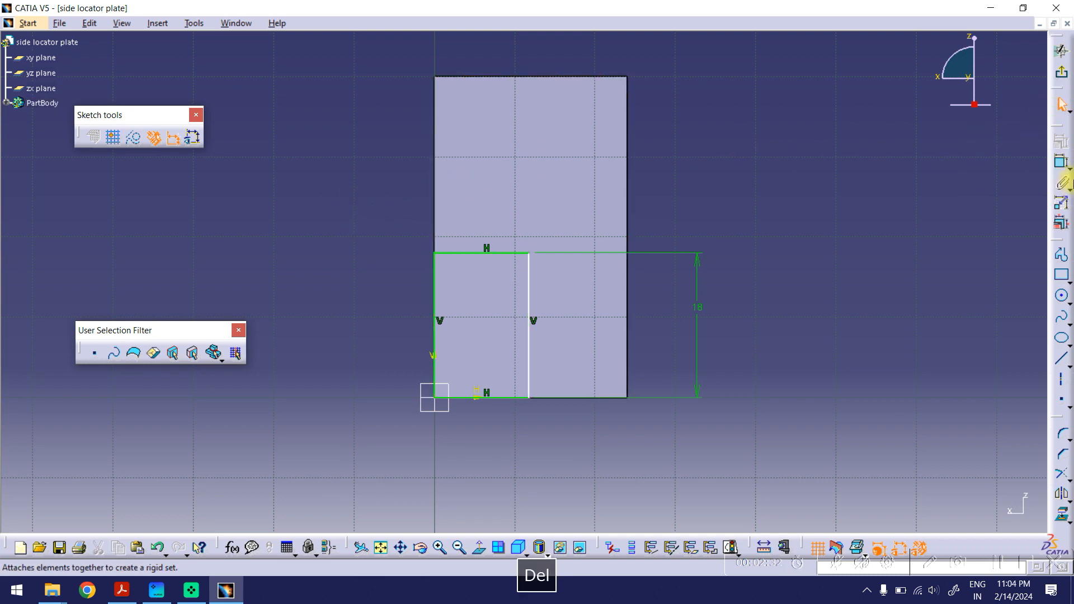
- Dimension the distance from the rectangle's inner vertical side to the block's far vertical edge as 12 mm, and exit the sketch
{"action": "left_click", "coordinate": [1061, 162]}
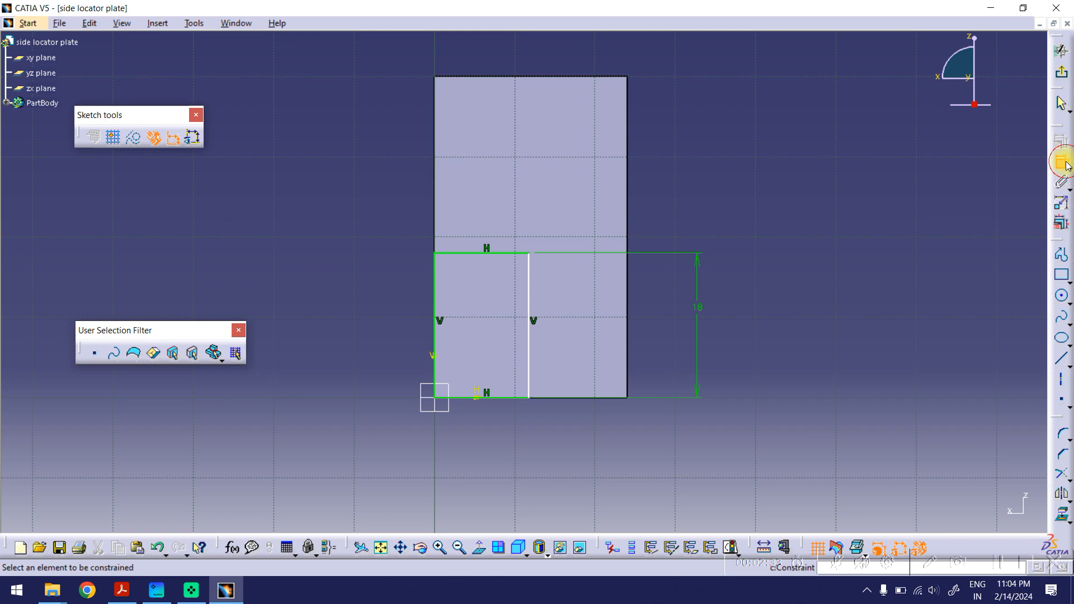
{"action": "left_click", "coordinate": [627, 360]}
{"action": "left_click", "coordinate": [529, 372]}
{"action": "left_click", "coordinate": [572, 449]}
{"action": "double_click", "coordinate": [570, 446]}
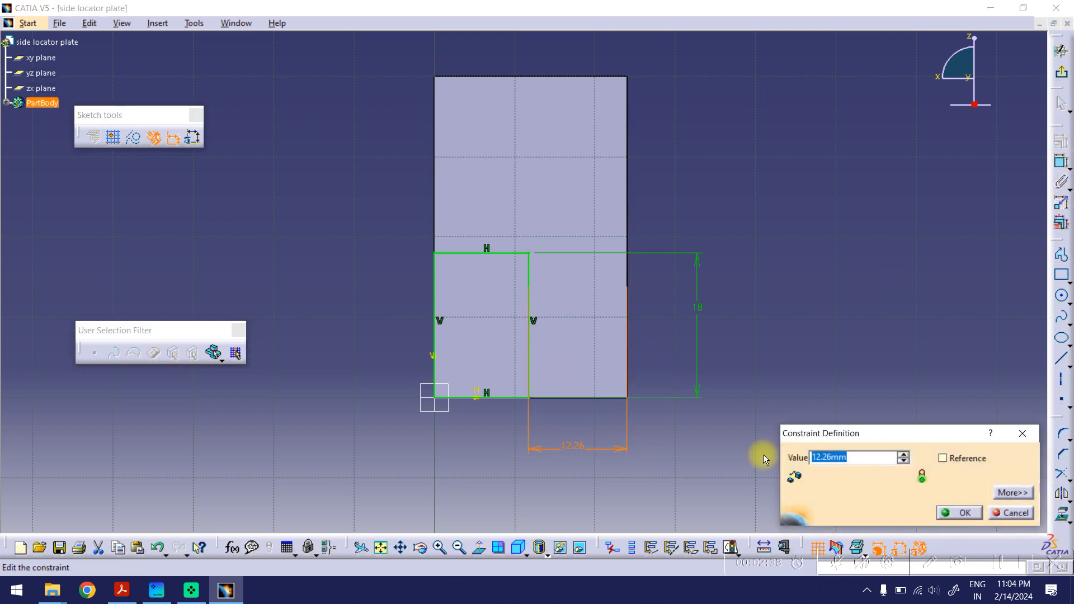
{"action": "type", "text": "12"}
{"action": "key", "text": "Return"}
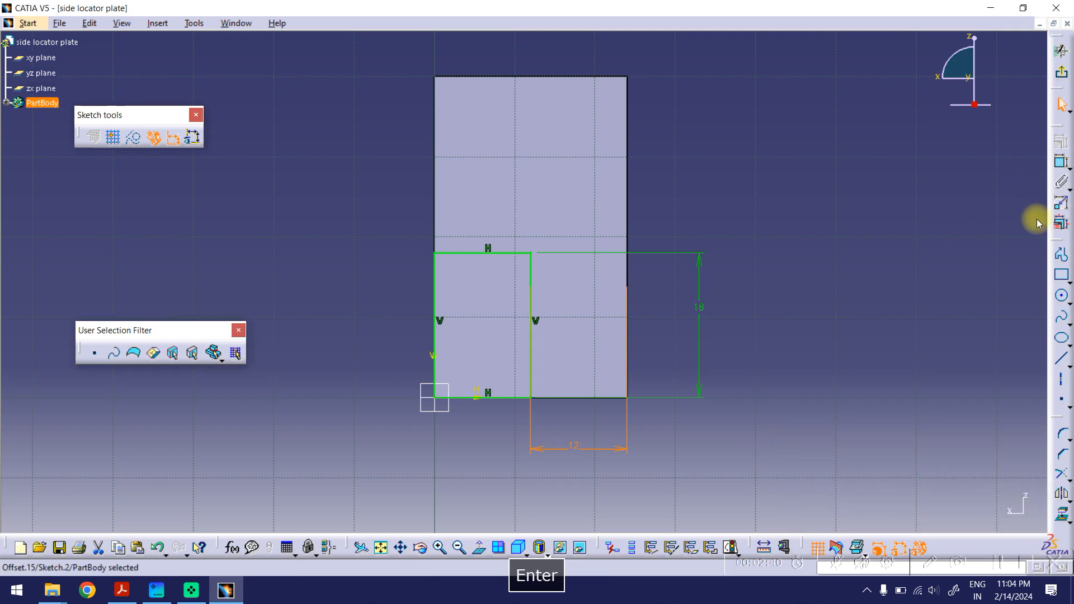
{"action": "left_click", "coordinate": [1061, 72]}
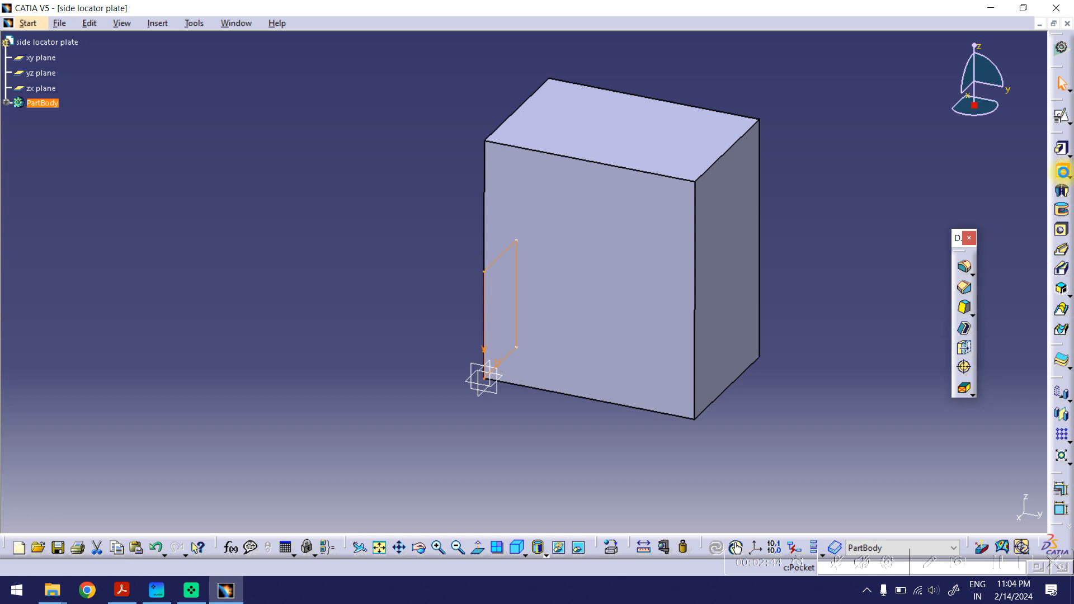
- Cut a pocket from the rectangular sketch with the direction reversed into the block and the limit type Up to last
{"action": "left_click", "coordinate": [1062, 172]}
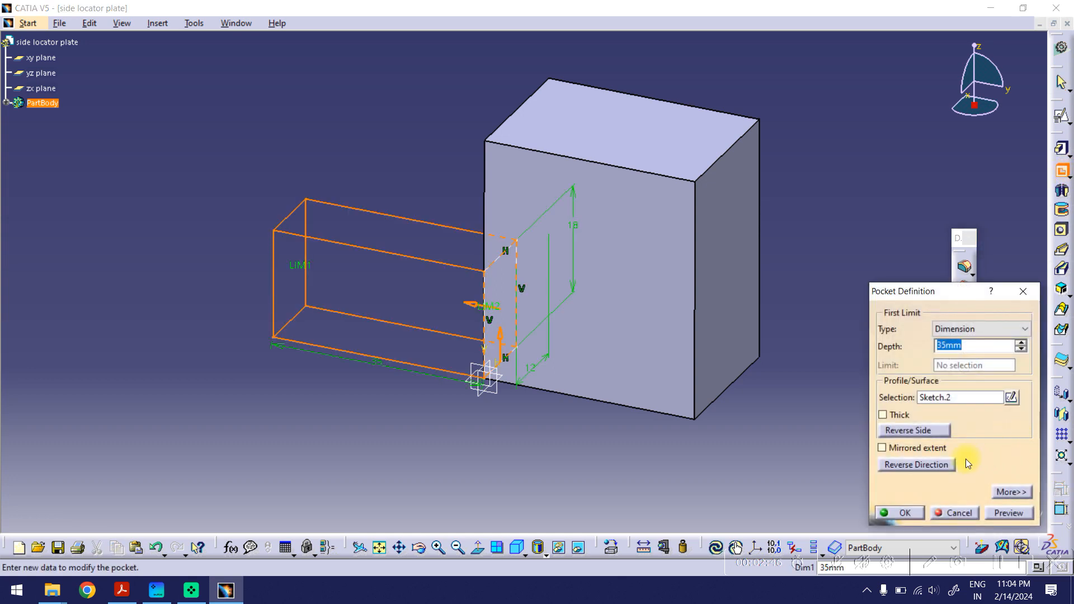
{"action": "left_click", "coordinate": [930, 466]}
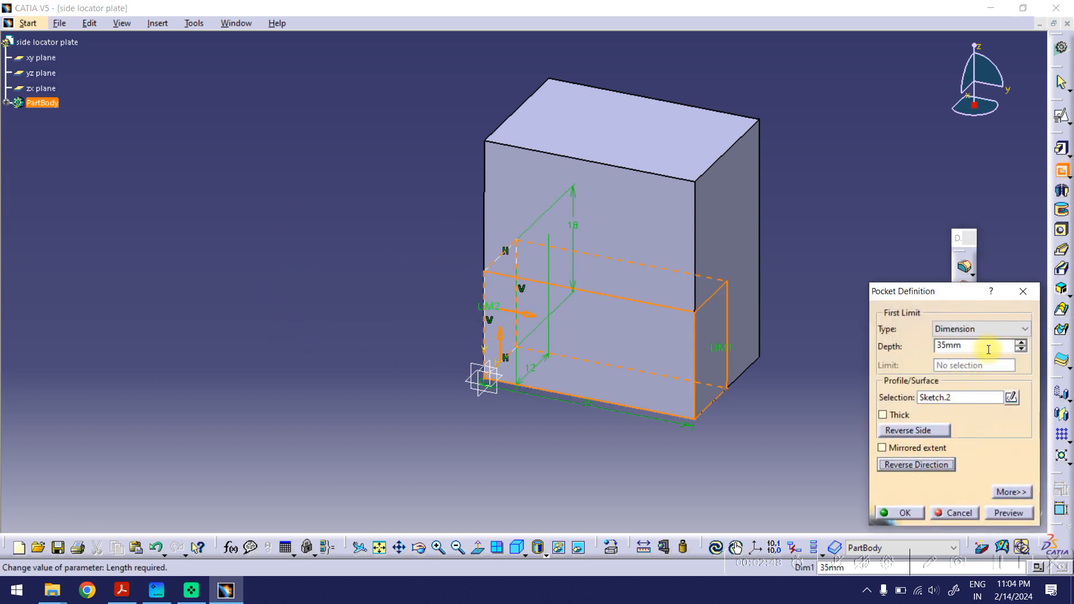
{"action": "left_click", "coordinate": [991, 330]}
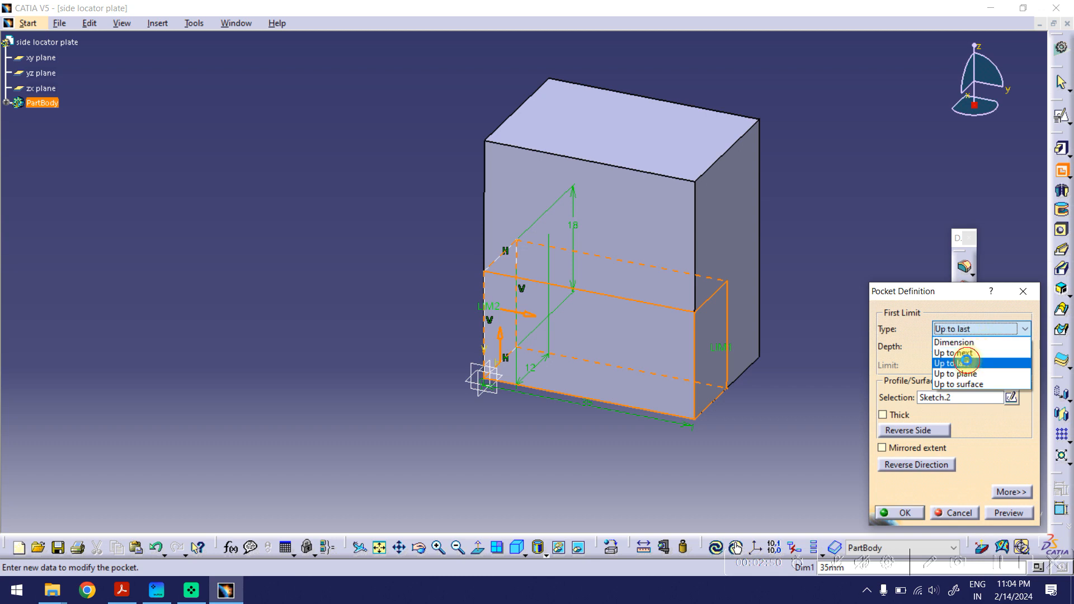
{"action": "left_click", "coordinate": [968, 363]}
{"action": "left_click", "coordinate": [1004, 513]}
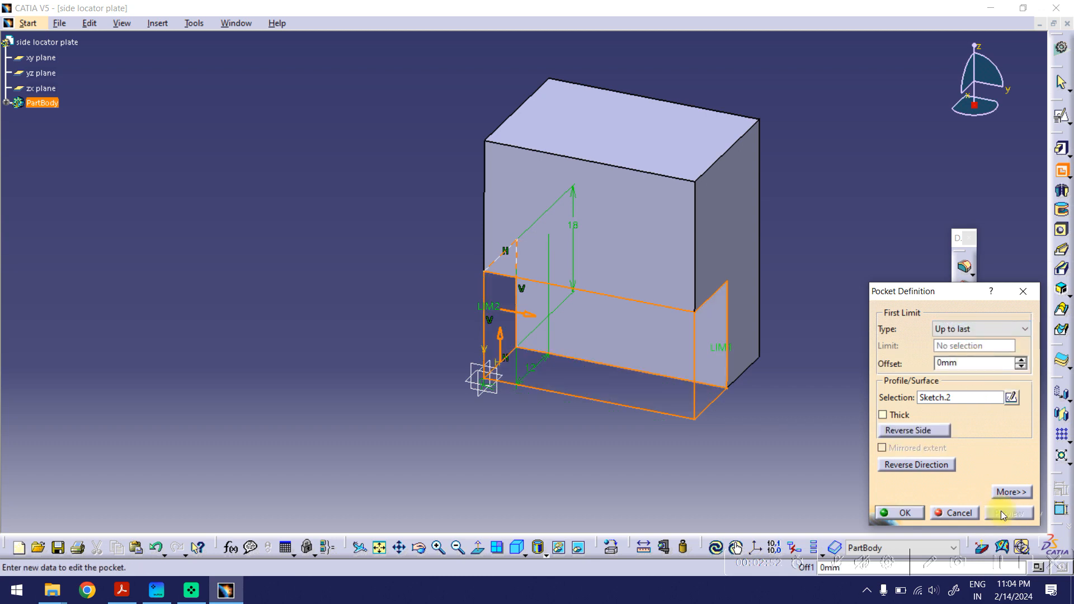
{"action": "left_click", "coordinate": [903, 512]}
{"action": "middle_click_drag", "start_coordinate": [827, 341], "coordinate": [762, 296]}
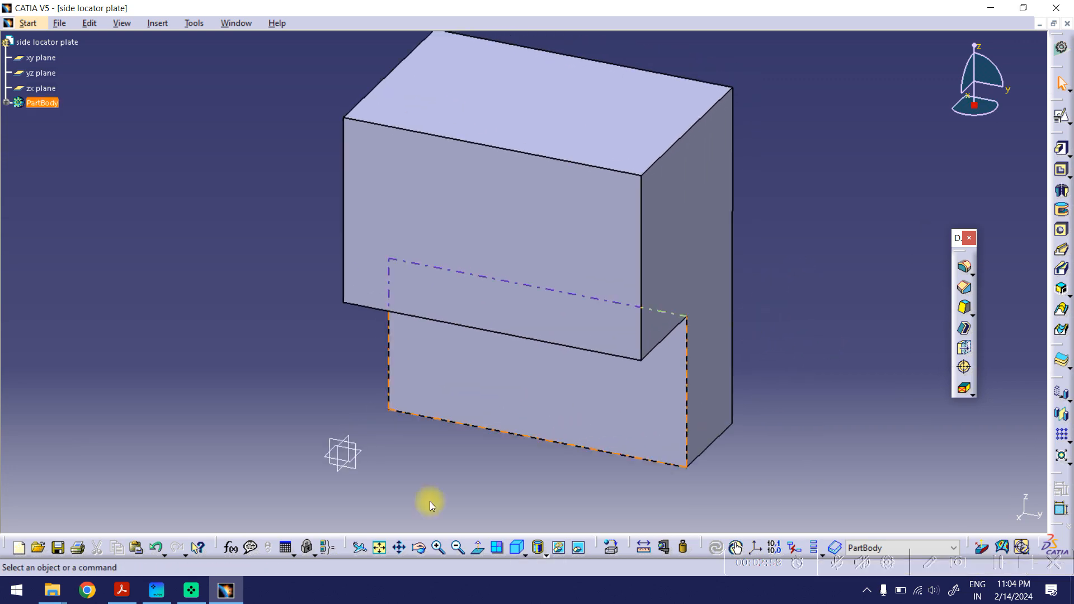
- Check the hole positions in the PDF drawing and start a positioned sketch on the upper front face in CATIA
{"action": "left_click", "coordinate": [124, 590]}
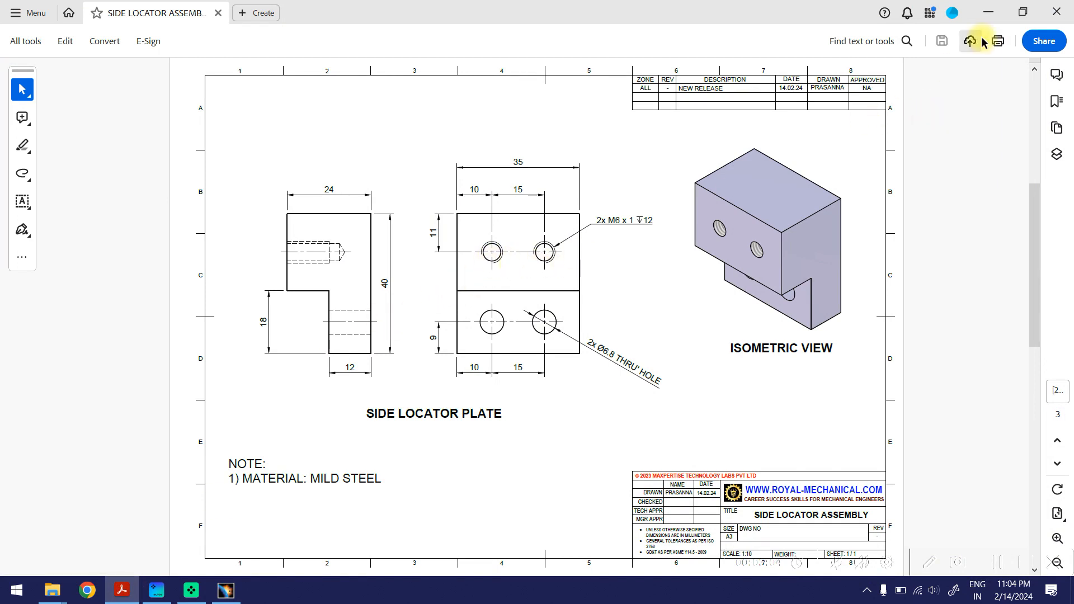
{"action": "left_click", "coordinate": [987, 12]}
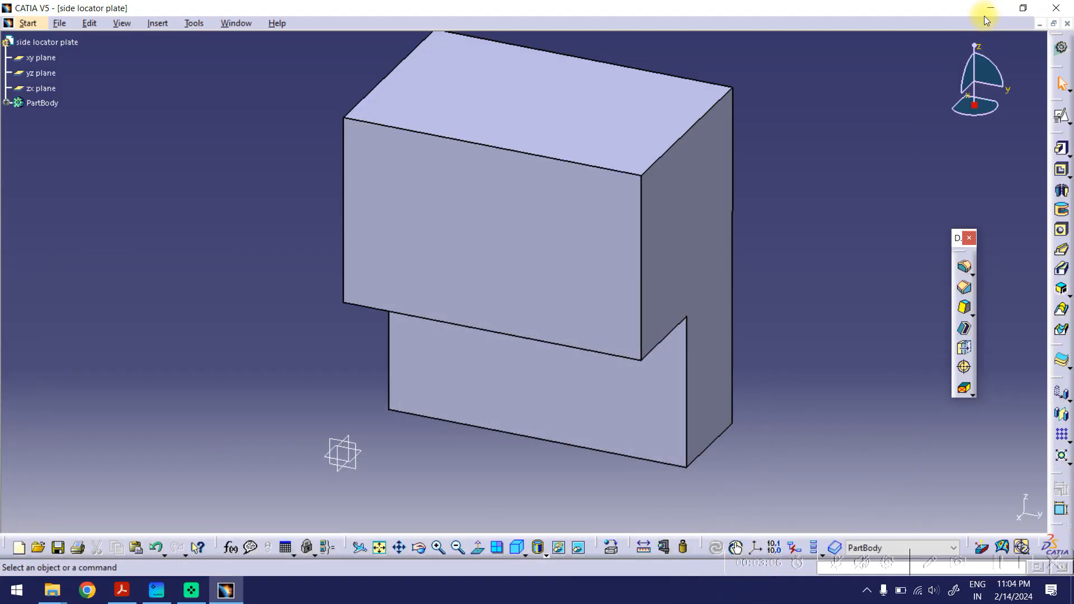
{"action": "left_click", "coordinate": [1059, 118]}
{"action": "left_click", "coordinate": [556, 210]}
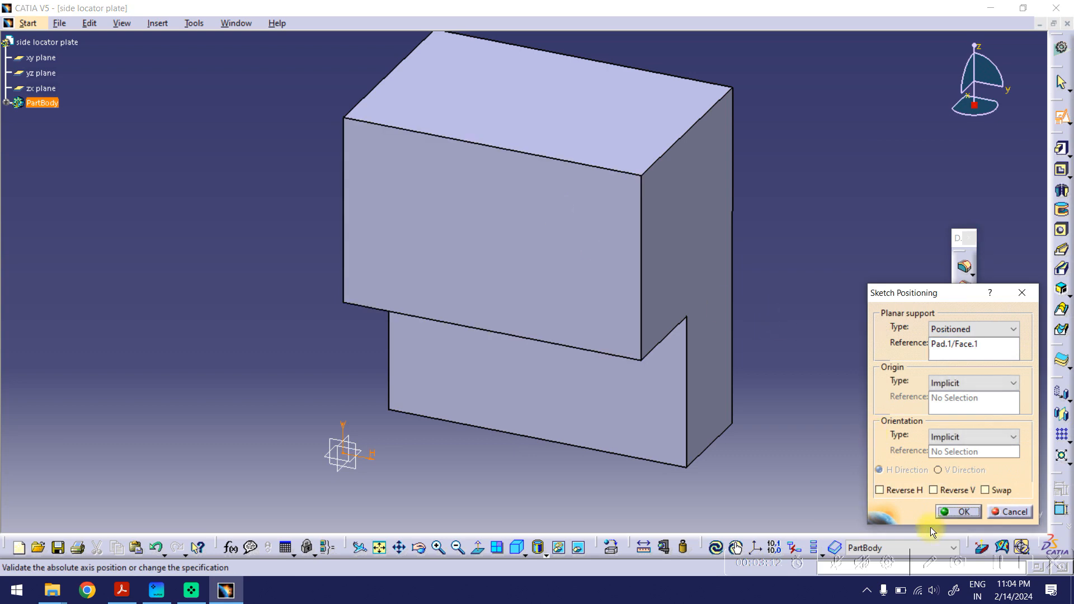
{"action": "left_click", "coordinate": [953, 511]}
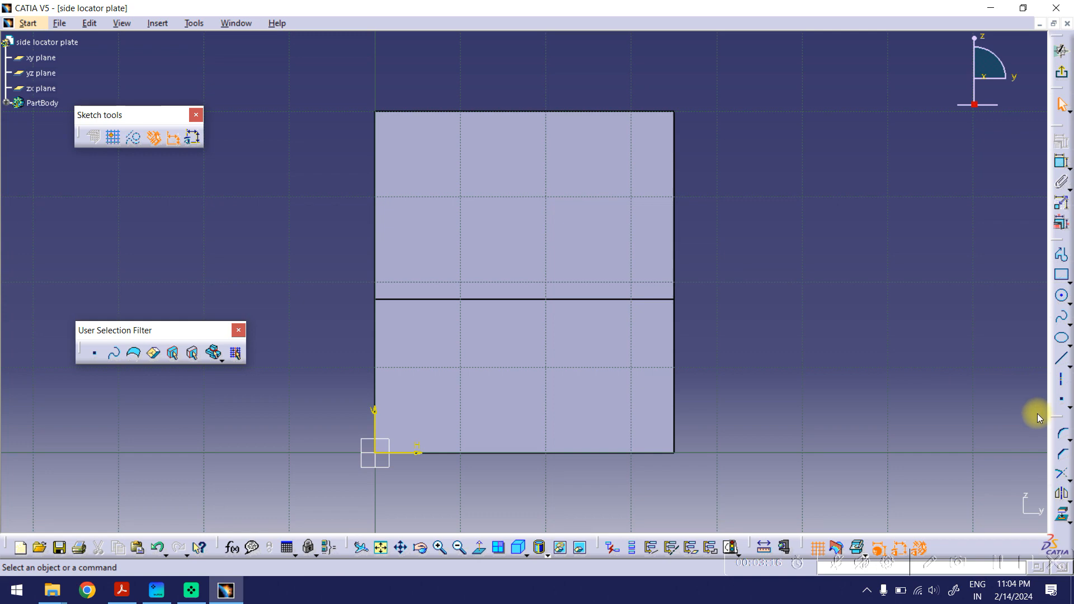
- Place two points on the upper face, about 11 mm and 25 mm horizontally from the origin and both about 27 mm high
{"action": "left_click", "coordinate": [1061, 401]}
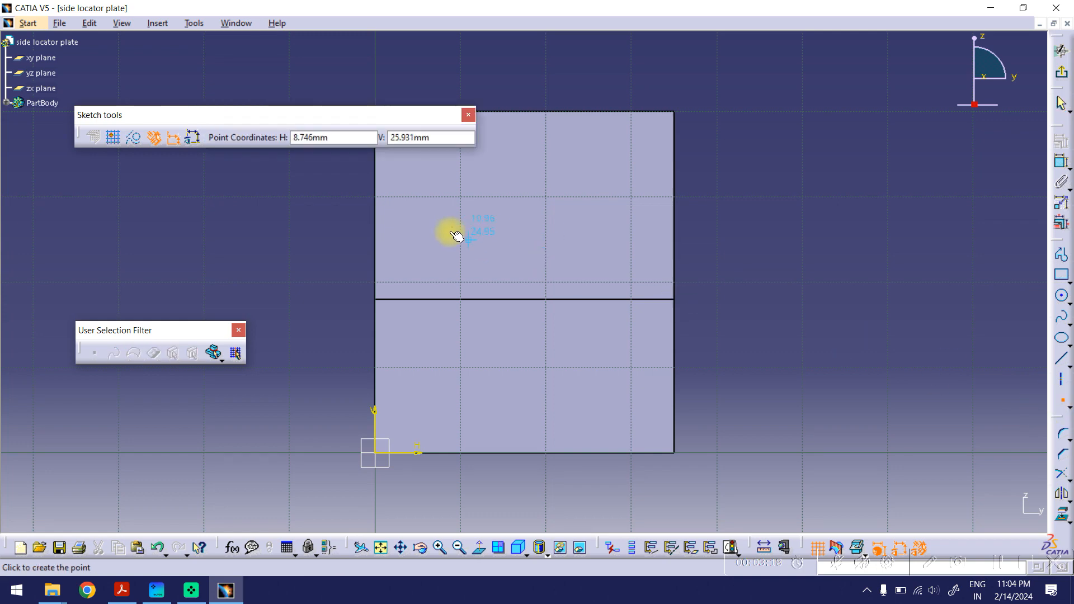
{"action": "left_click", "coordinate": [468, 222]}
{"action": "left_click", "coordinate": [592, 221]}
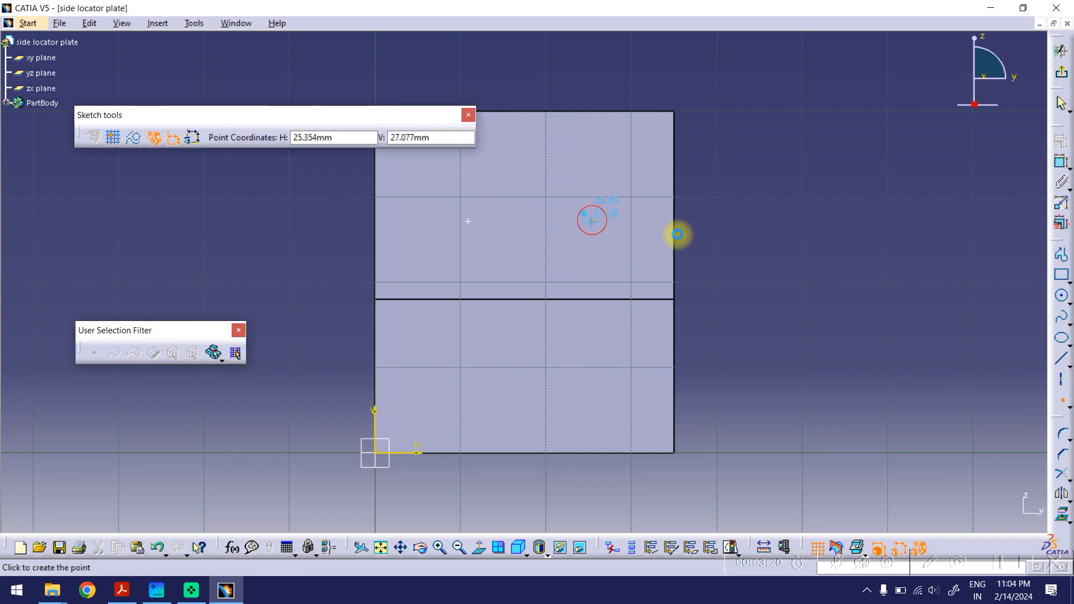
{"action": "middle_click_drag", "start_coordinate": [744, 165], "coordinate": [784, 228]}
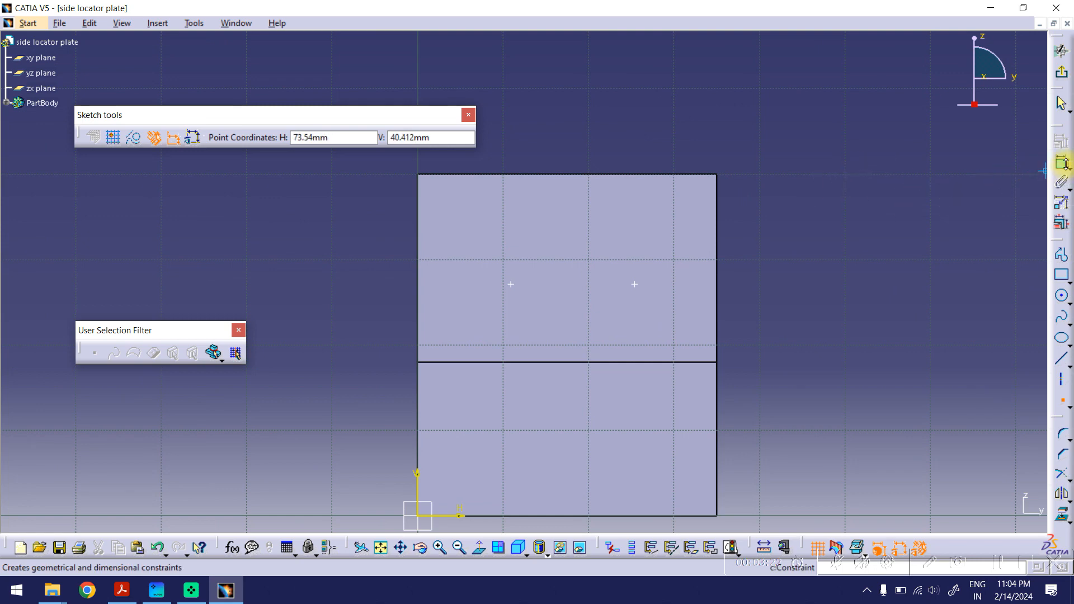
- Dimension the left point's vertical distance from the face's top edge and its horizontal distance from the left edge
{"action": "left_click", "coordinate": [1063, 163]}
{"action": "left_click", "coordinate": [456, 175]}
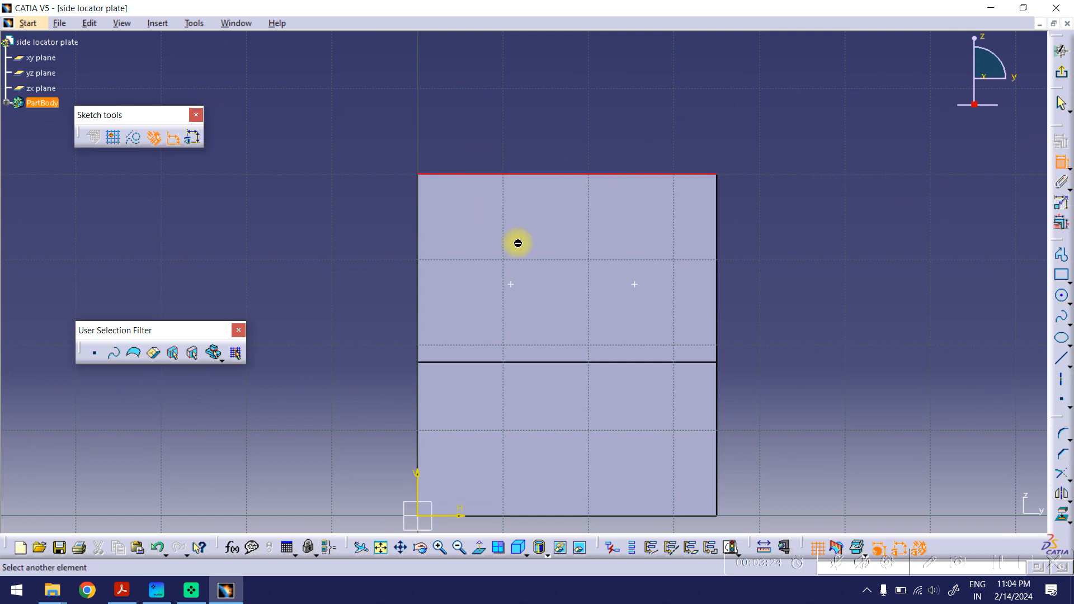
{"action": "left_click", "coordinate": [511, 285]}
{"action": "left_click", "coordinate": [310, 247]}
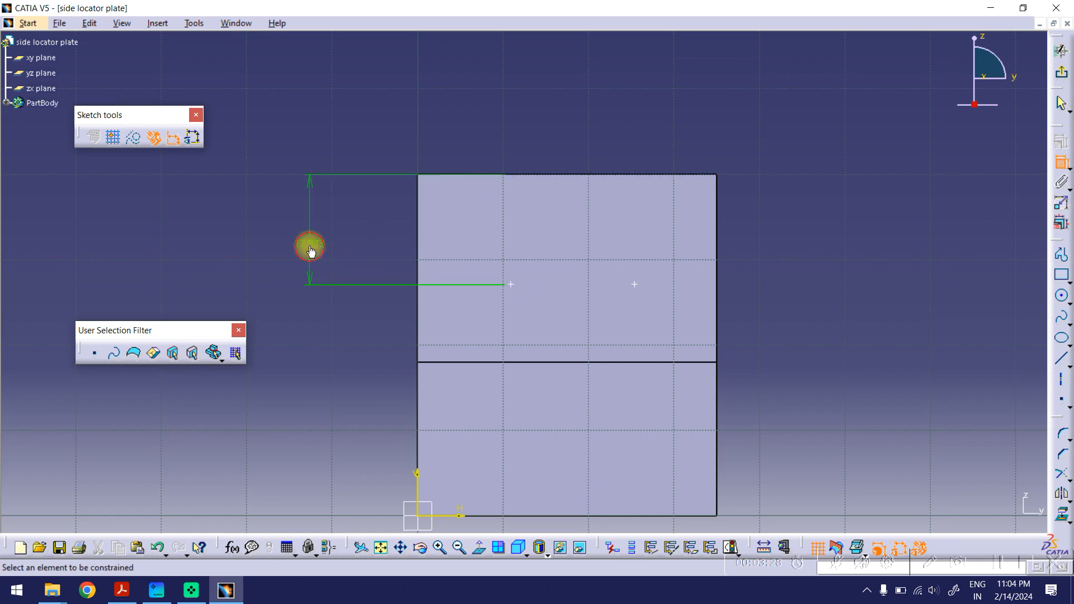
{"action": "left_click", "coordinate": [419, 219]}
{"action": "left_click", "coordinate": [513, 284]}
{"action": "left_click", "coordinate": [472, 100]}
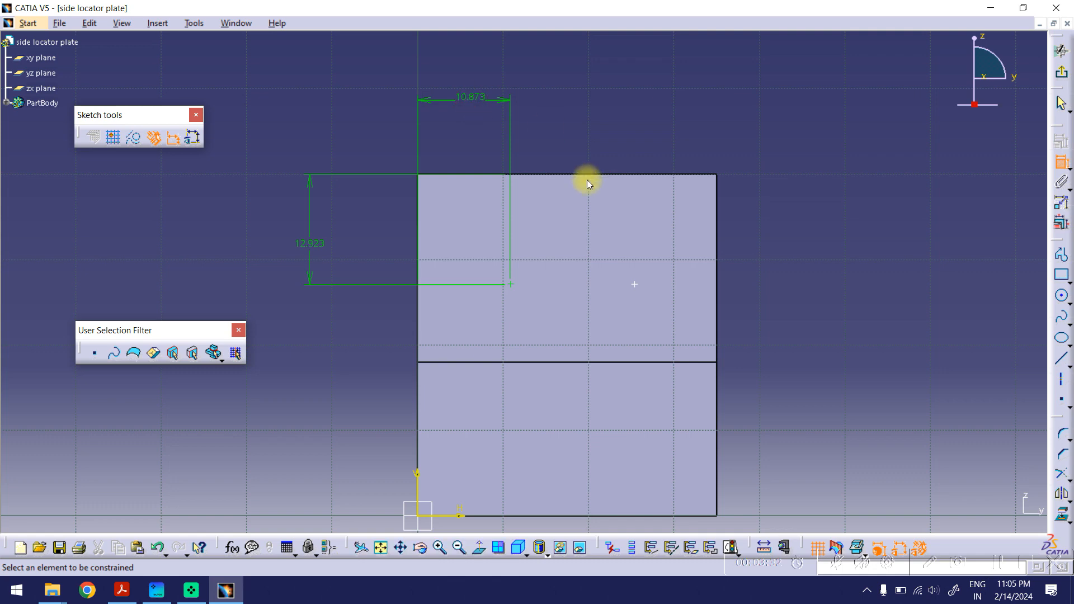
- Dimension the horizontal spacing between the two points
{"action": "left_click", "coordinate": [515, 285]}
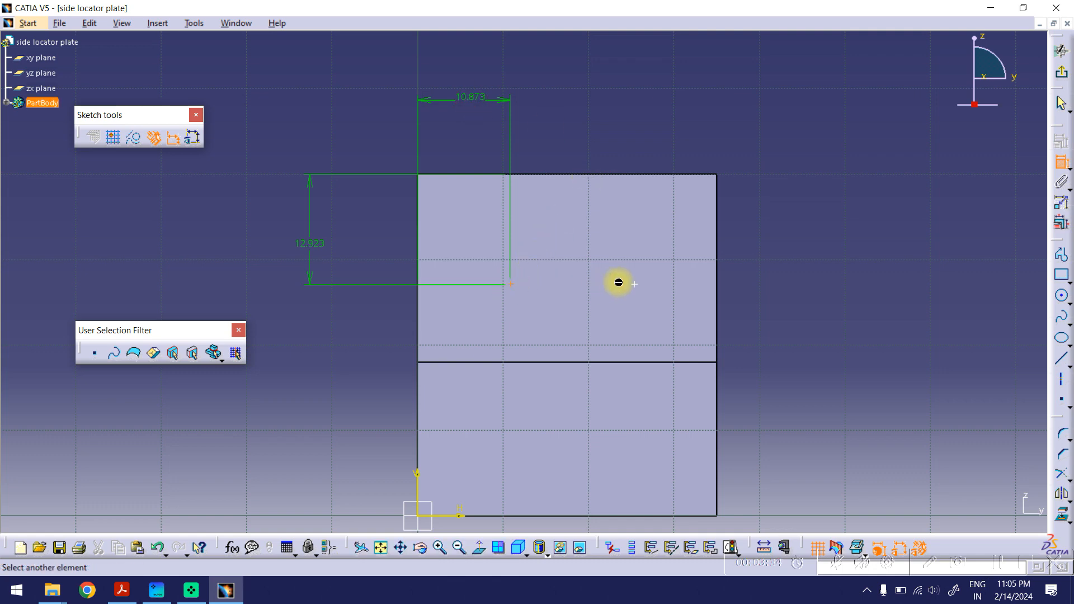
{"action": "left_click", "coordinate": [634, 285]}
{"action": "left_click", "coordinate": [581, 109]}
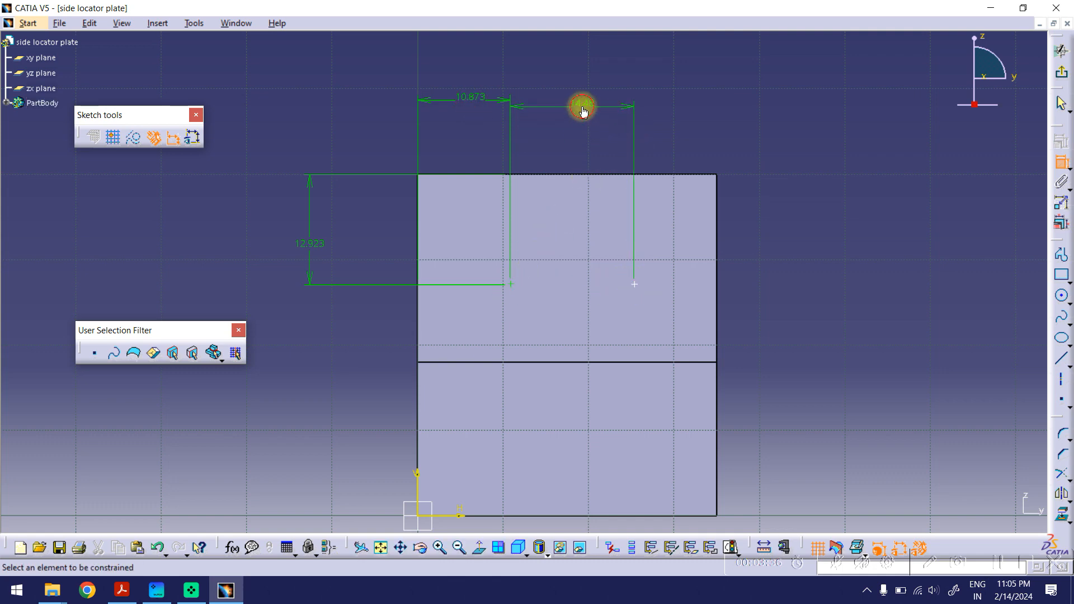
{"action": "mouse_move", "coordinate": [783, 243]}
{"action": "middle_mouse_down", "text": "ctrl"}
{"action": "mouse_move", "coordinate": [819, 169]}
{"action": "mouse_move", "coordinate": [811, 234]}
{"action": "mouse_move", "coordinate": [817, 227]}
{"action": "middle_mouse_up", "text": "ctrl"}
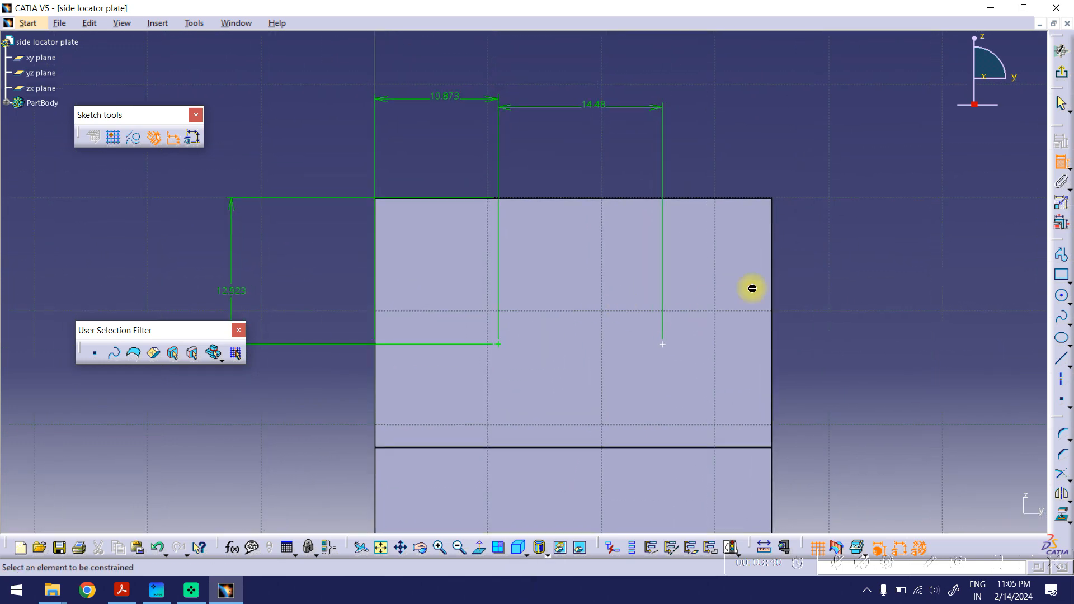
{"action": "left_click", "coordinate": [1062, 104]}
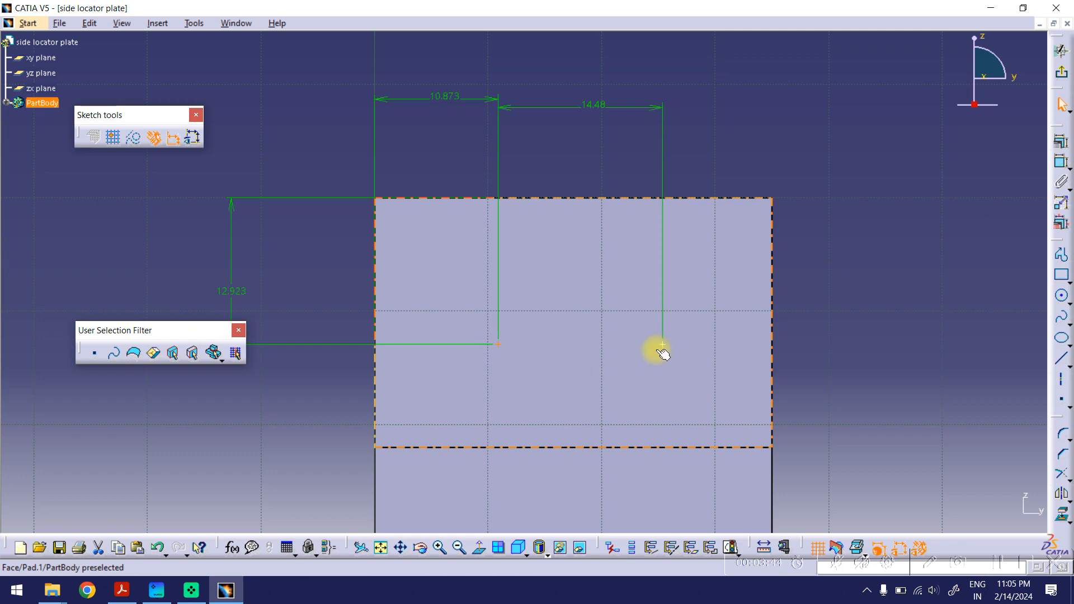
{"action": "left_click", "coordinate": [663, 344], "text": "ctrl"}
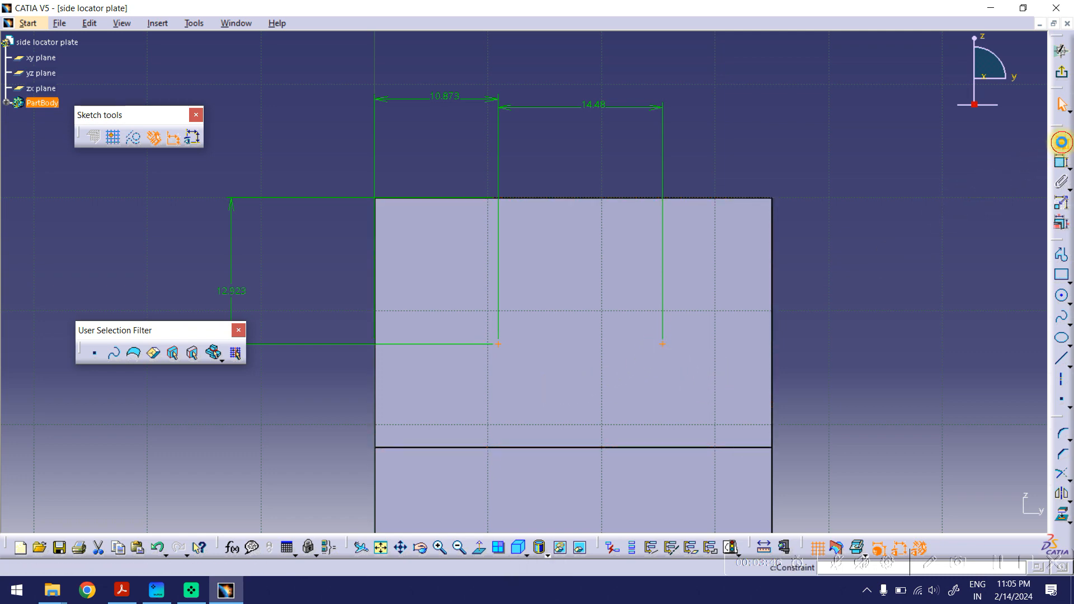
{"action": "left_click", "coordinate": [1061, 141]}
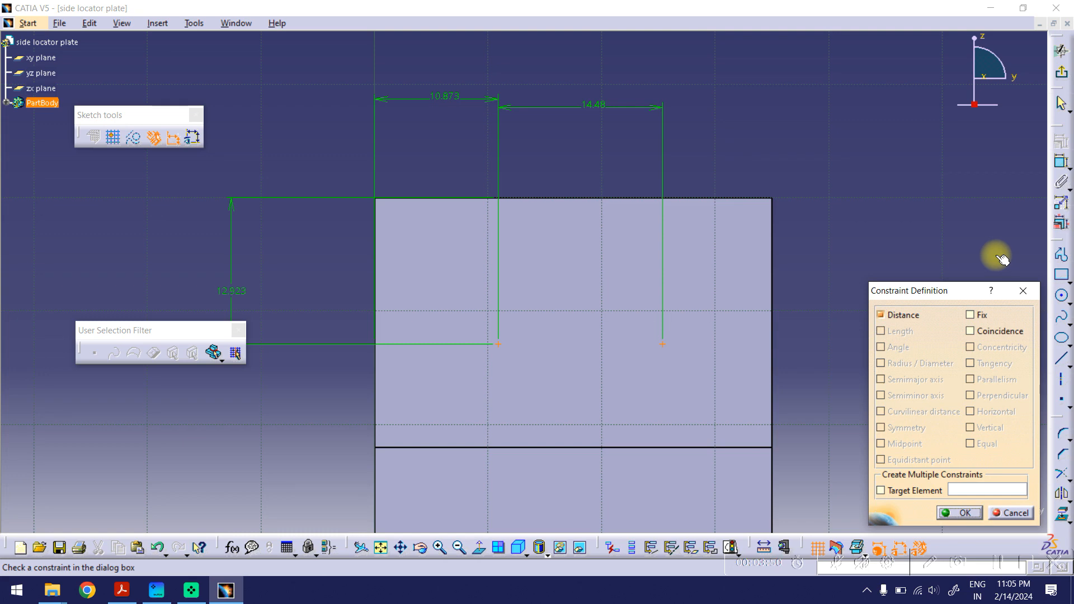
{"action": "left_click", "coordinate": [1011, 513]}
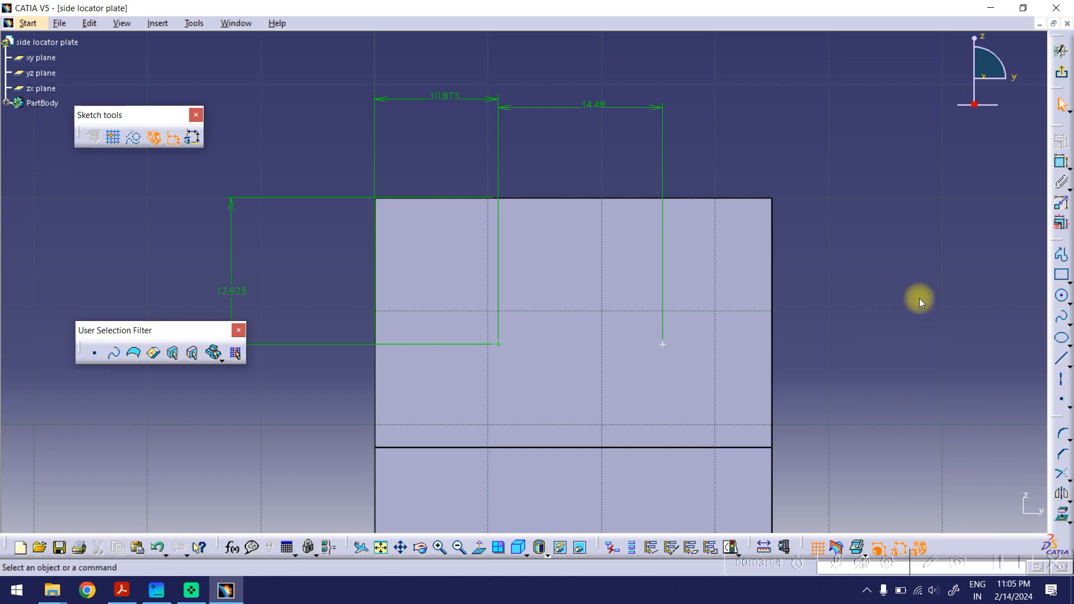
- Draw a horizontal line joining the two sketch points and convert it to a construction element
{"action": "left_click", "coordinate": [1059, 360]}
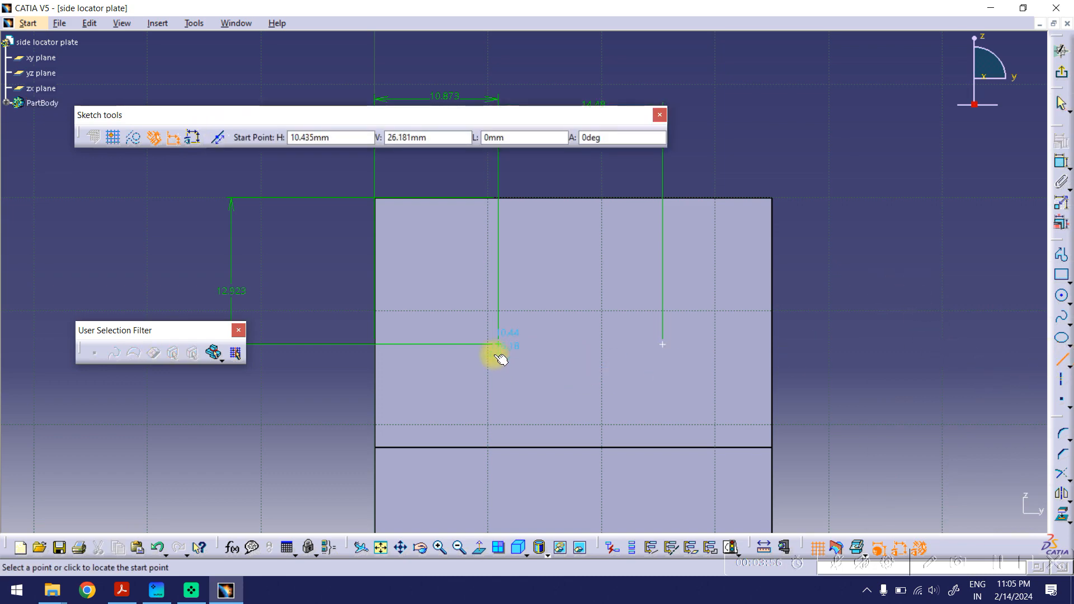
{"action": "left_click", "coordinate": [500, 344]}
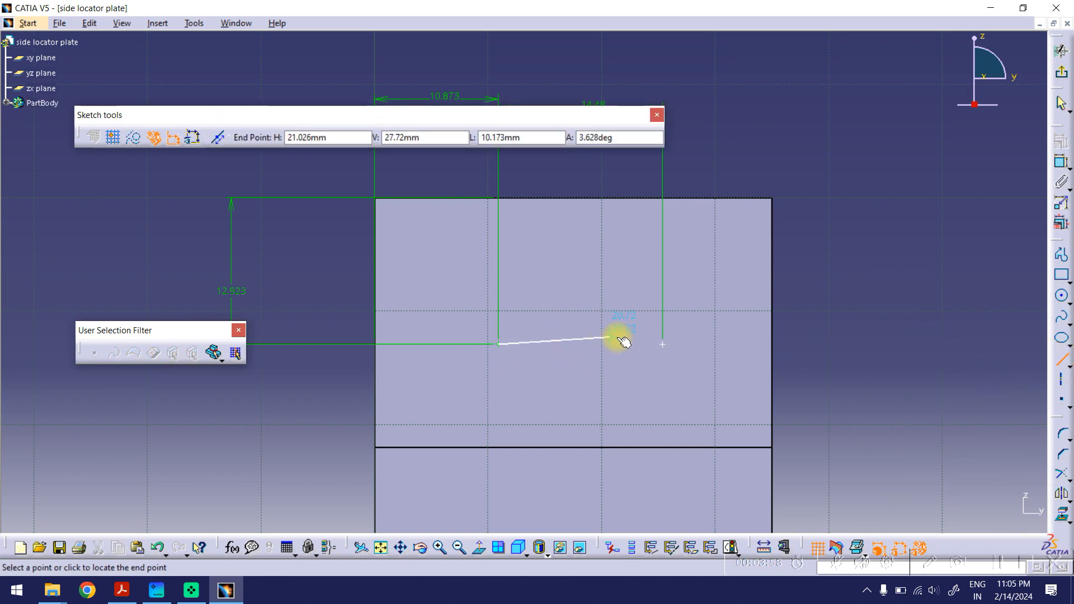
{"action": "left_click", "coordinate": [666, 345]}
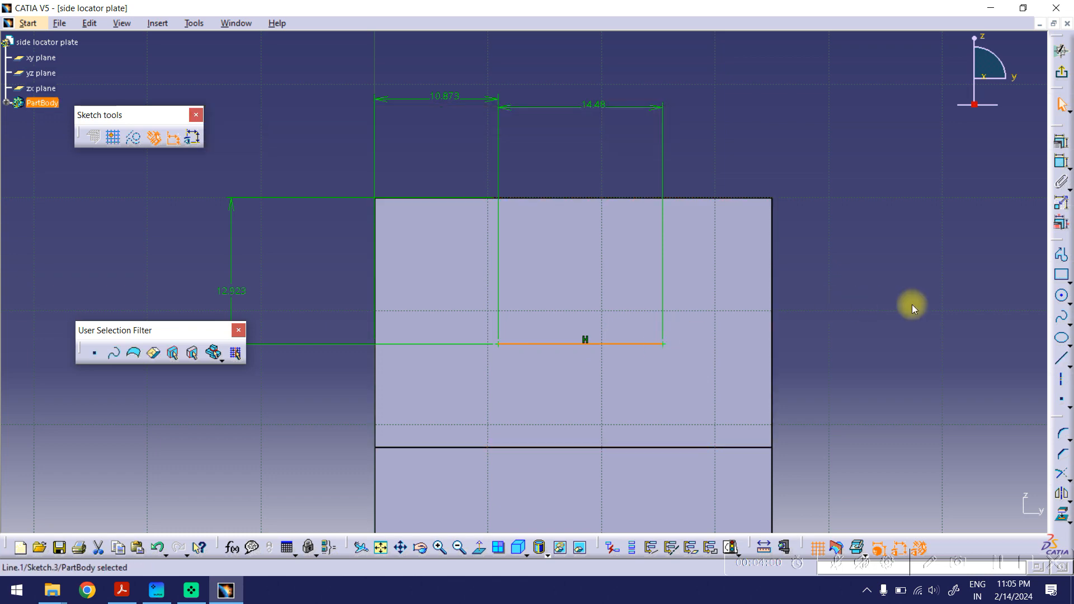
{"action": "right_click", "coordinate": [620, 344]}
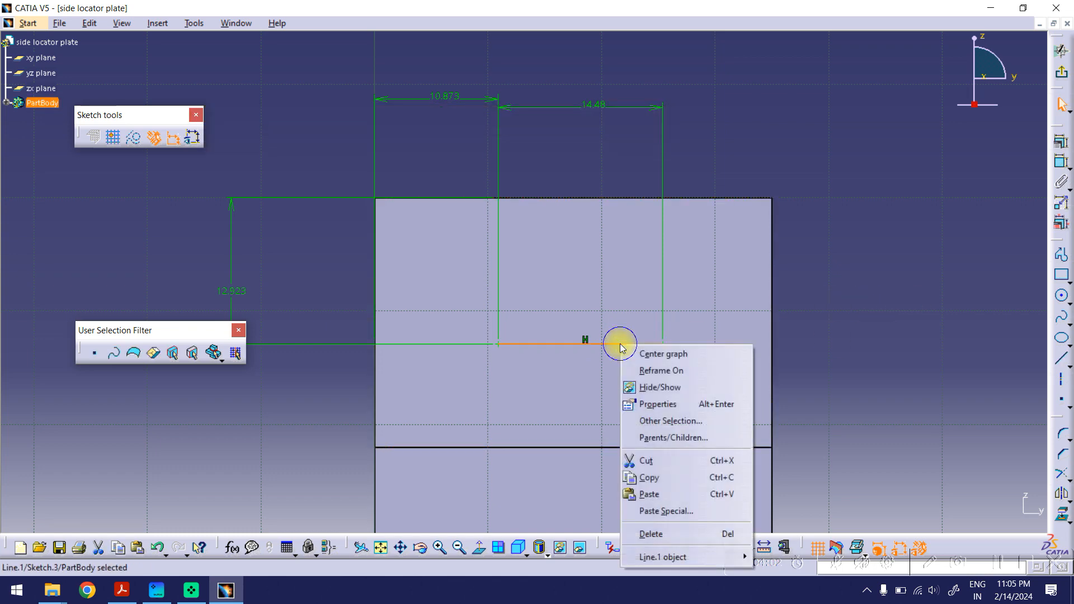
{"action": "left_click", "coordinate": [664, 558]}
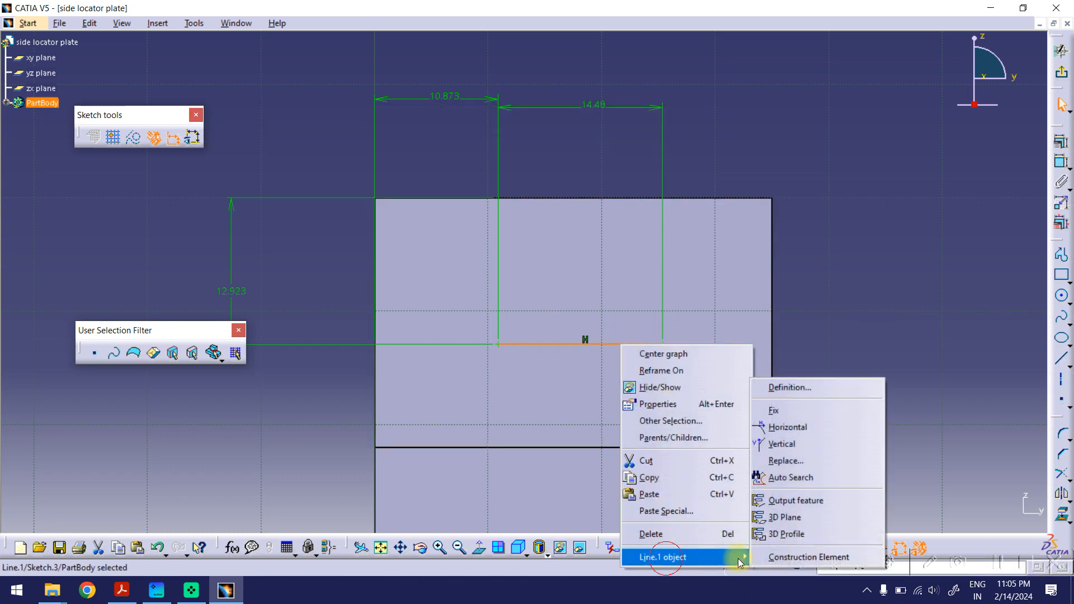
{"action": "left_click", "coordinate": [792, 557]}
- Check the hole dimensions in the PDF drawing, then set the left point's distance from the left edge to 10 mm and the point spacing to 15 mm
{"action": "mouse_move", "coordinate": [726, 343]}
{"action": "middle_mouse_down", "text": "ctrl"}
{"action": "mouse_move", "coordinate": [743, 304]}
{"action": "mouse_move", "coordinate": [727, 357]}
{"action": "mouse_move", "coordinate": [805, 343]}
{"action": "mouse_move", "coordinate": [794, 308]}
{"action": "middle_mouse_up", "text": "ctrl"}
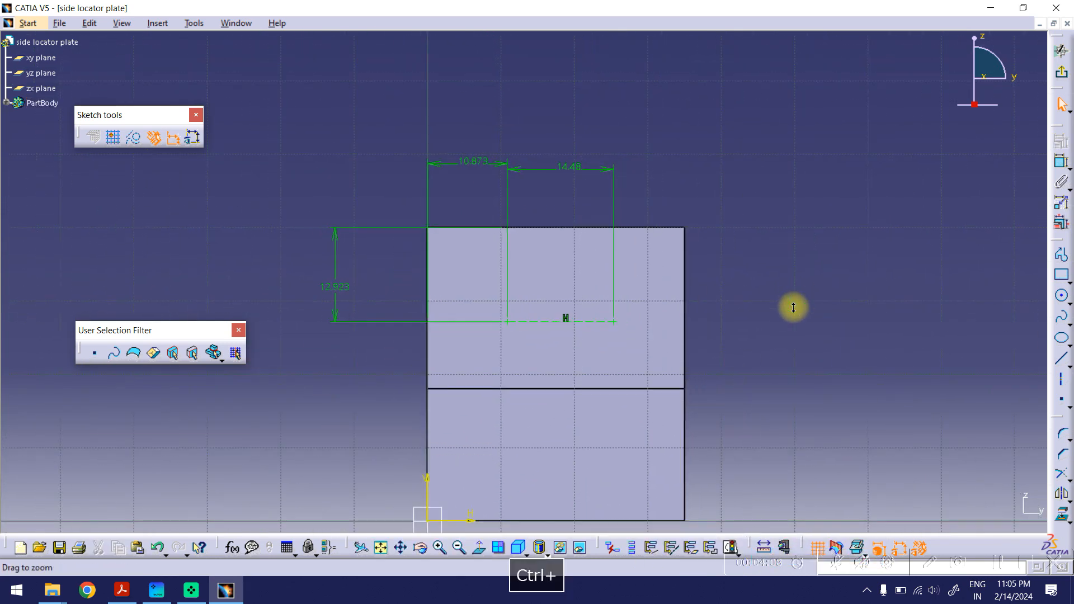
{"action": "left_click", "coordinate": [123, 589]}
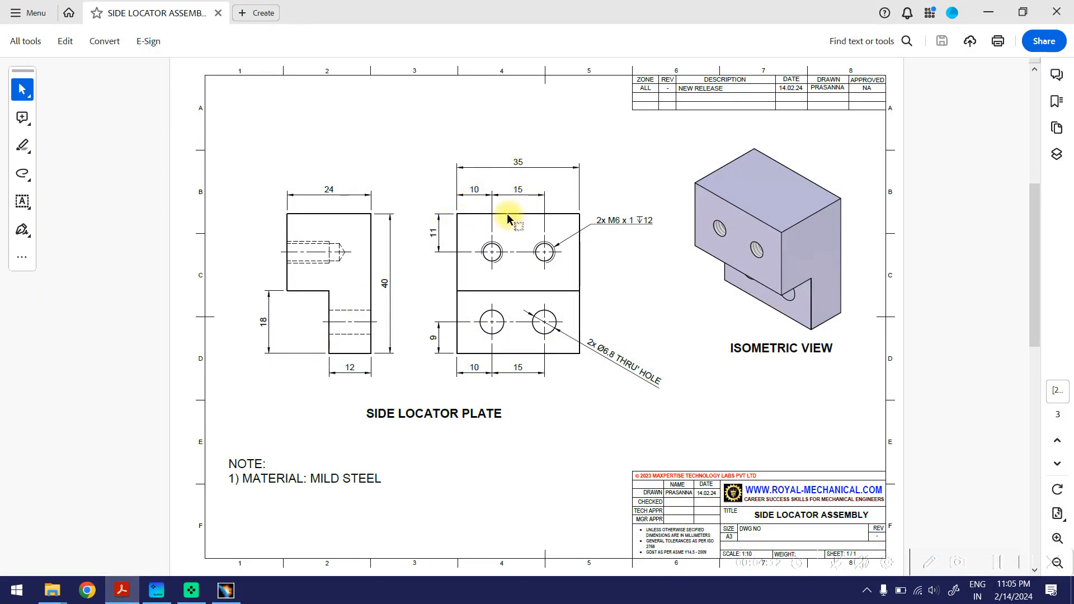
{"action": "left_click", "coordinate": [1003, 12]}
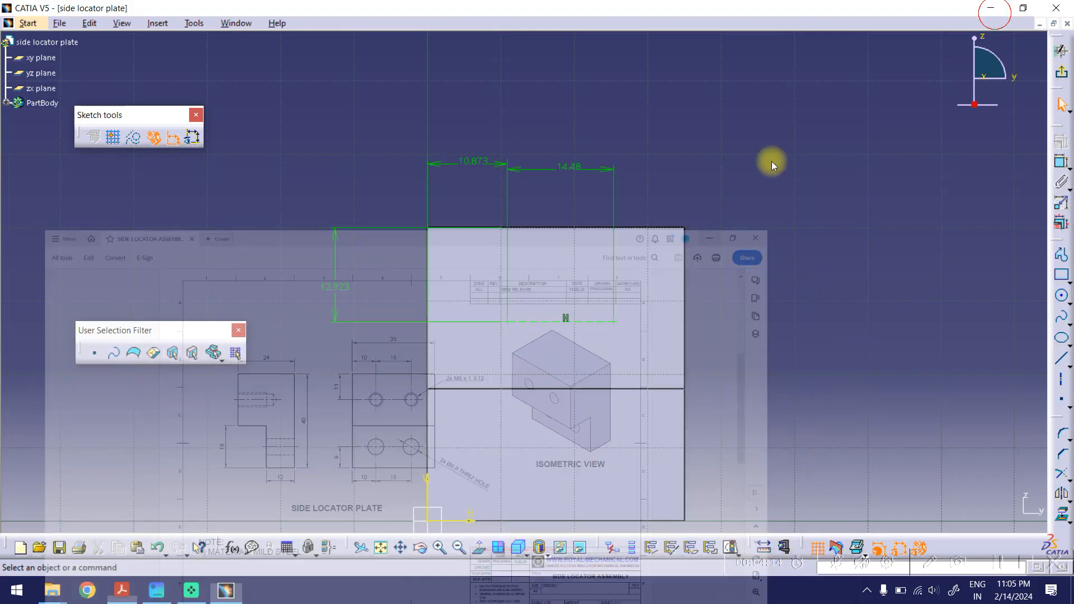
{"action": "double_click", "coordinate": [472, 161]}
{"action": "type", "text": "10"}
{"action": "key", "text": "Return"}
{"action": "left_click", "coordinate": [563, 167]}
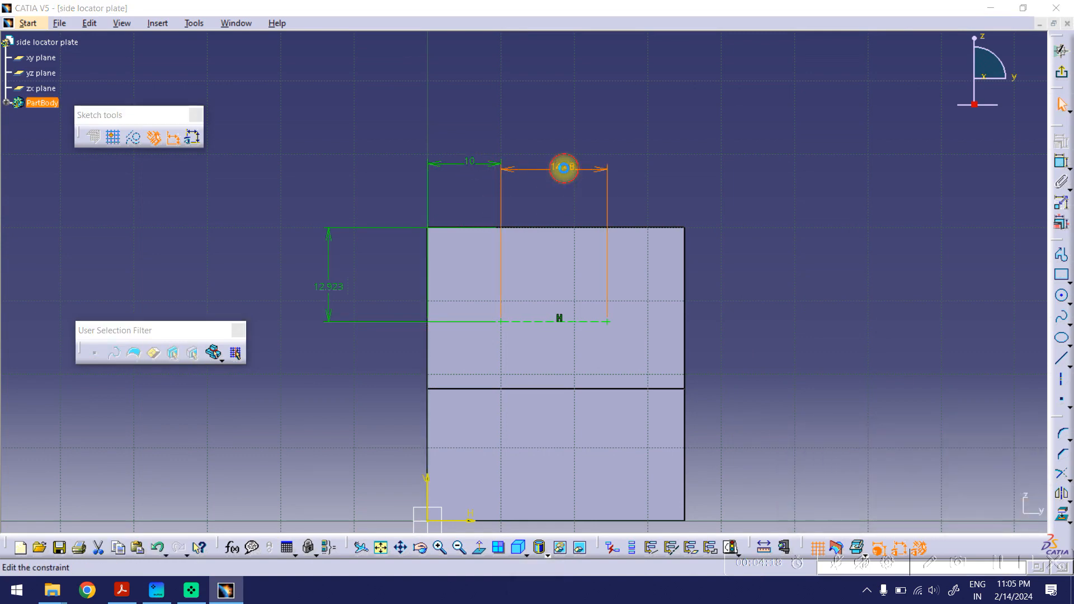
{"action": "double_click", "coordinate": [563, 168]}
{"action": "type", "text": "15"}
{"action": "key", "text": "Return"}
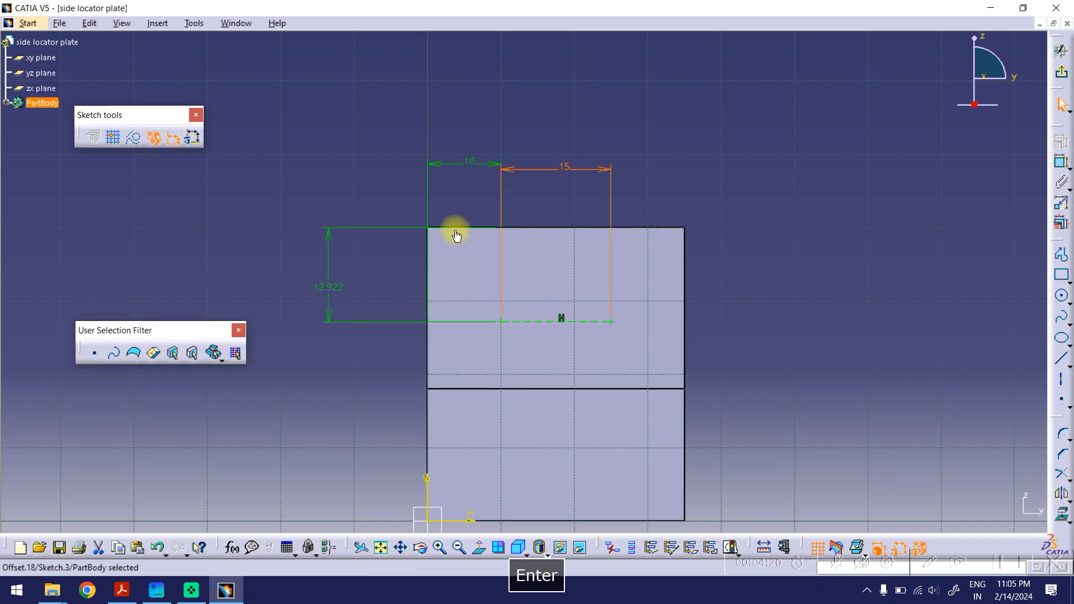
- Set the points' vertical distance from the face's top edge to 11 mm and exit the sketch
{"action": "double_click", "coordinate": [328, 286]}
{"action": "type", "text": "11"}
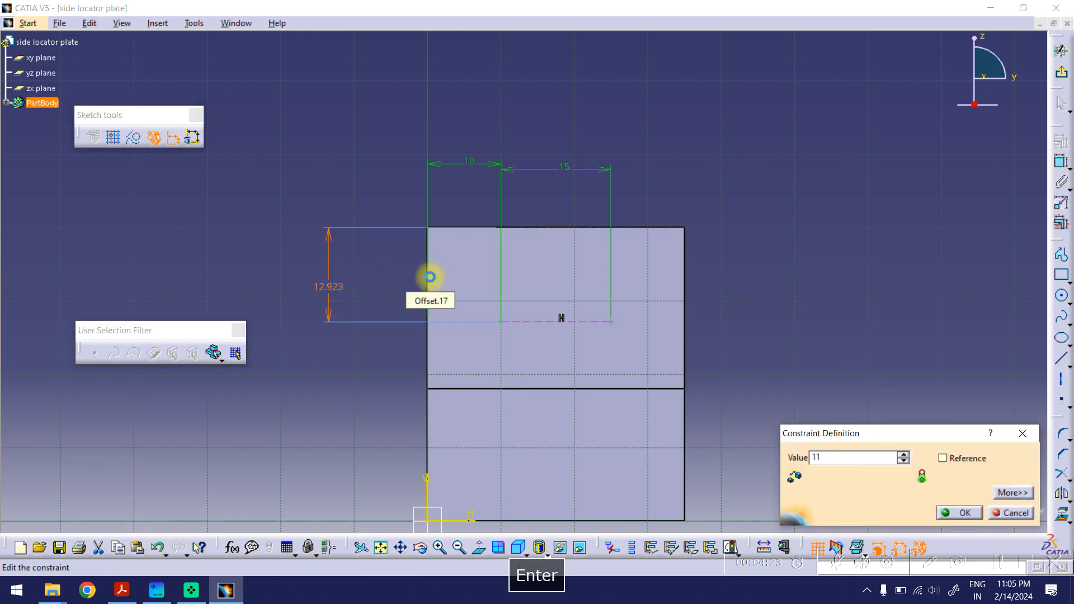
{"action": "key", "text": "Return"}
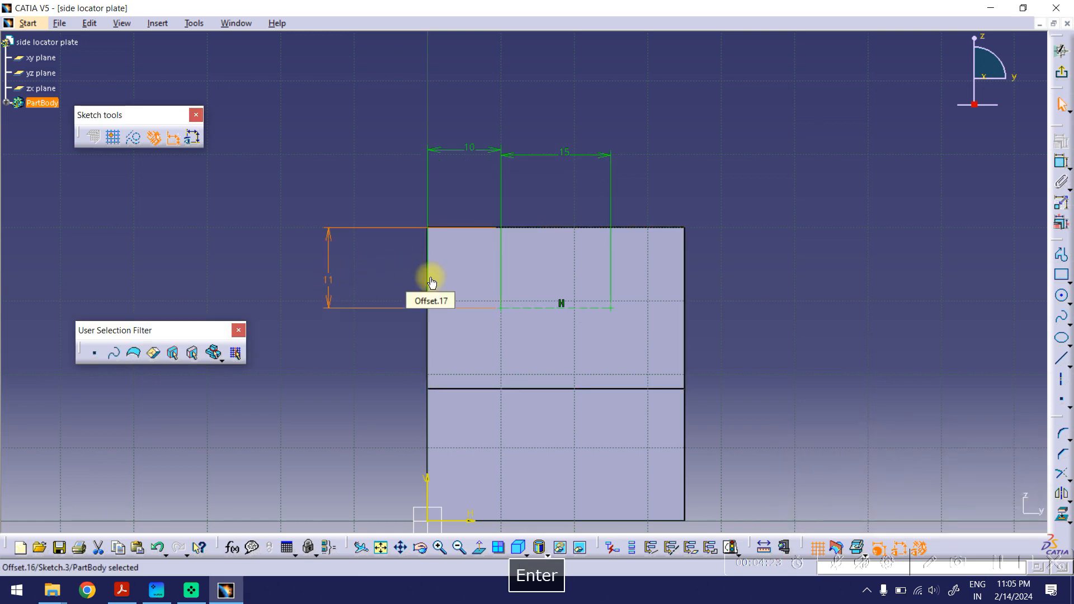
{"action": "left_click", "coordinate": [1058, 72]}
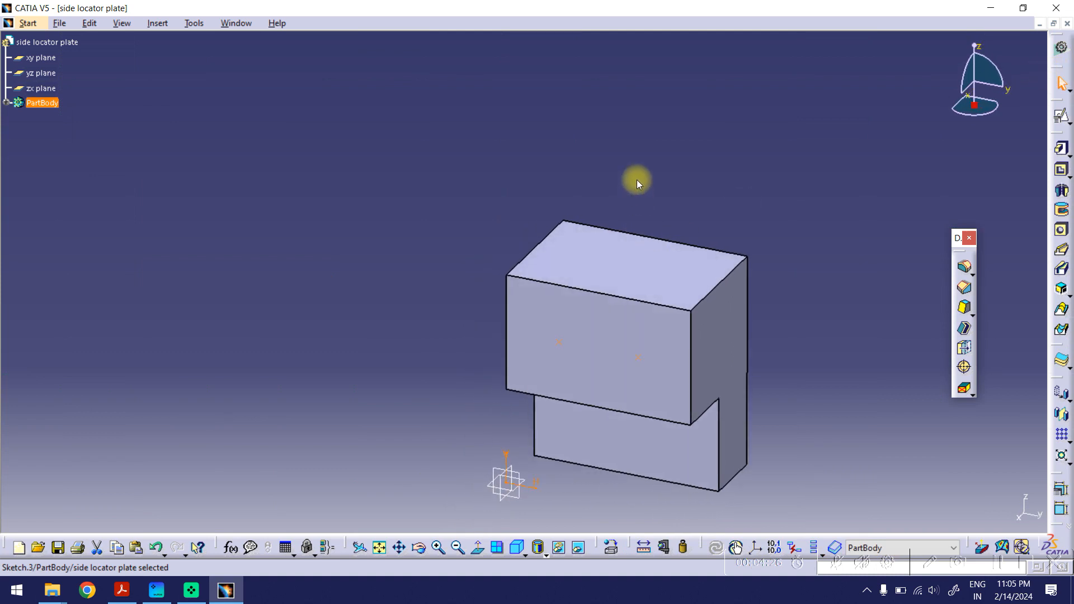
- Start a hole on the upper front face at the left sketch point and check the hole callout in the PDF drawing
{"action": "left_click", "coordinate": [1061, 231]}
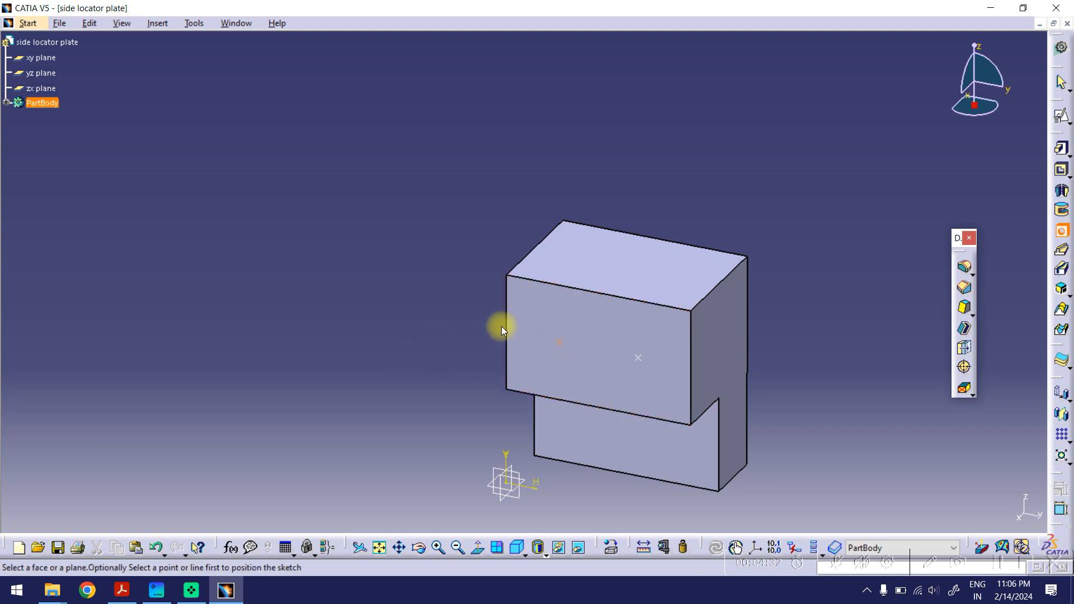
{"action": "left_click", "coordinate": [541, 307]}
{"action": "middle_click_drag", "start_coordinate": [377, 304], "coordinate": [307, 218], "text": "ctrl"}
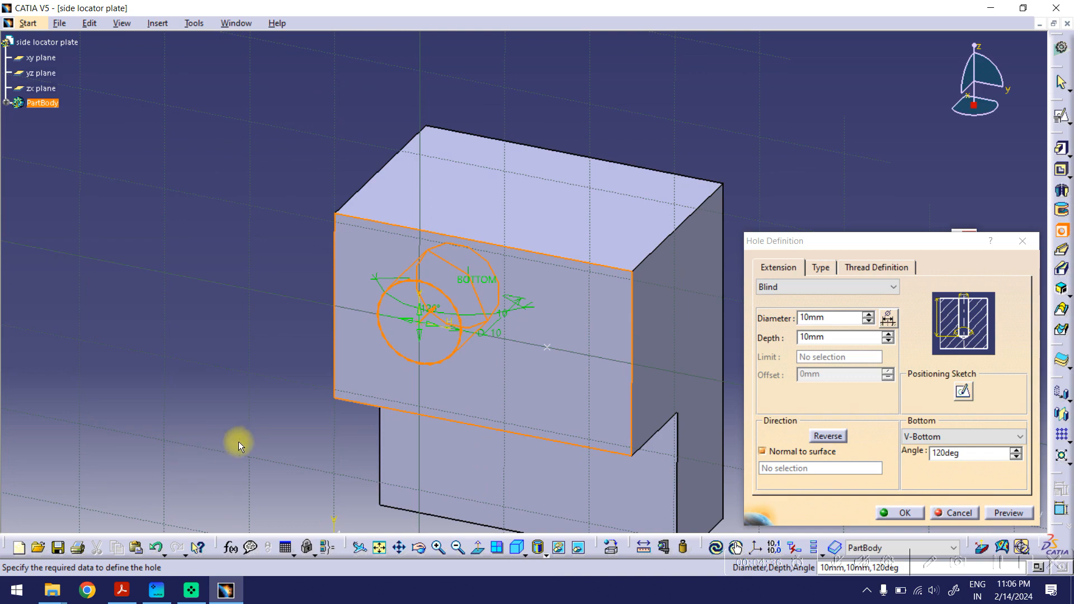
{"action": "left_click", "coordinate": [125, 590]}
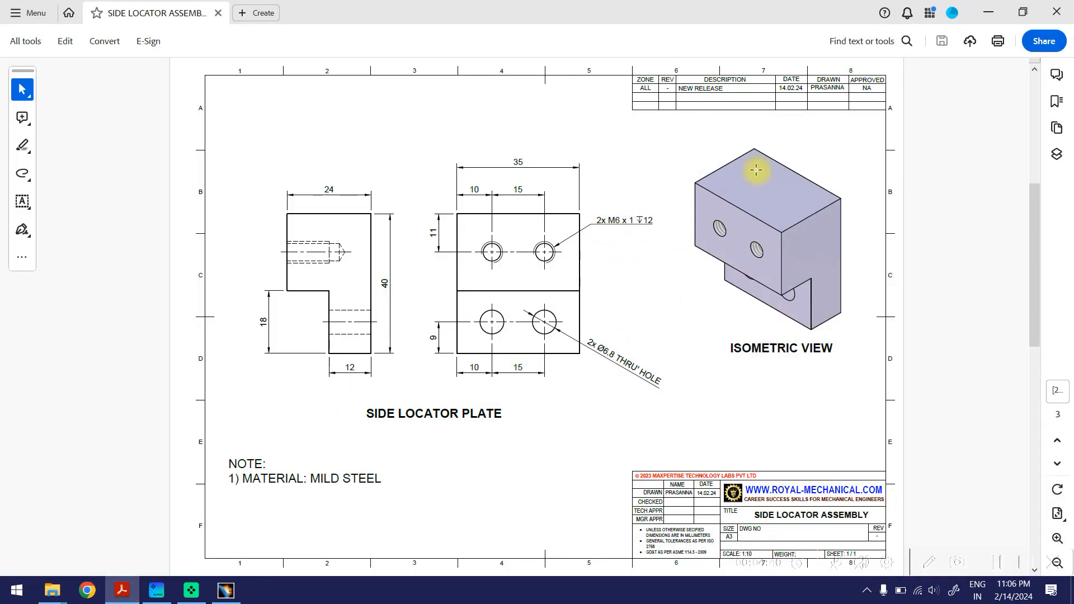
{"action": "left_click", "coordinate": [988, 12]}
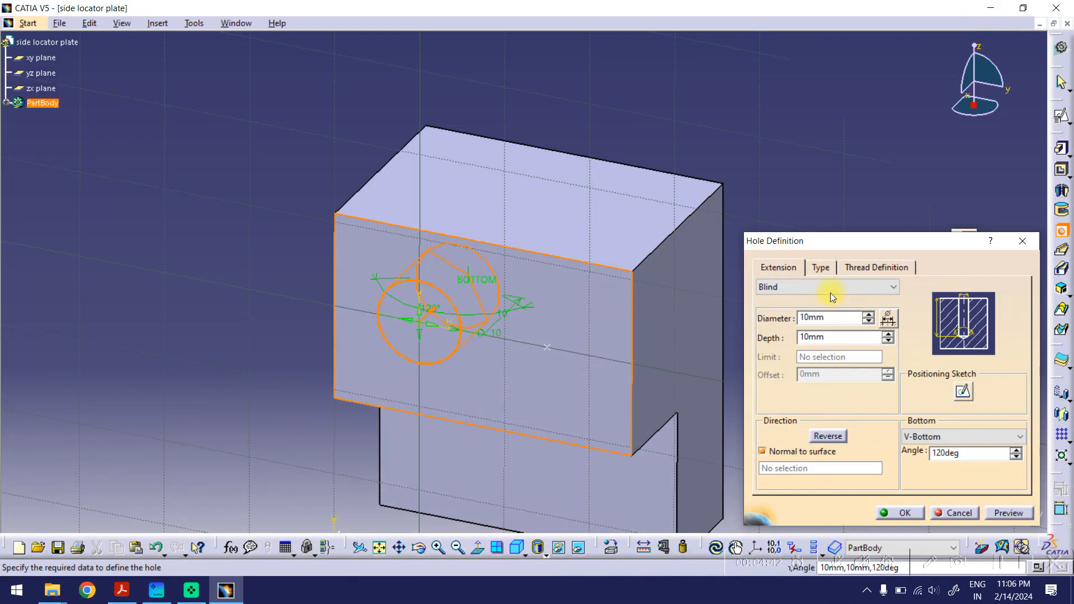
- Keep the hole type Simple with no hole standard and make it threaded as Metric Thick Pitch M6
{"action": "left_click", "coordinate": [819, 268]}
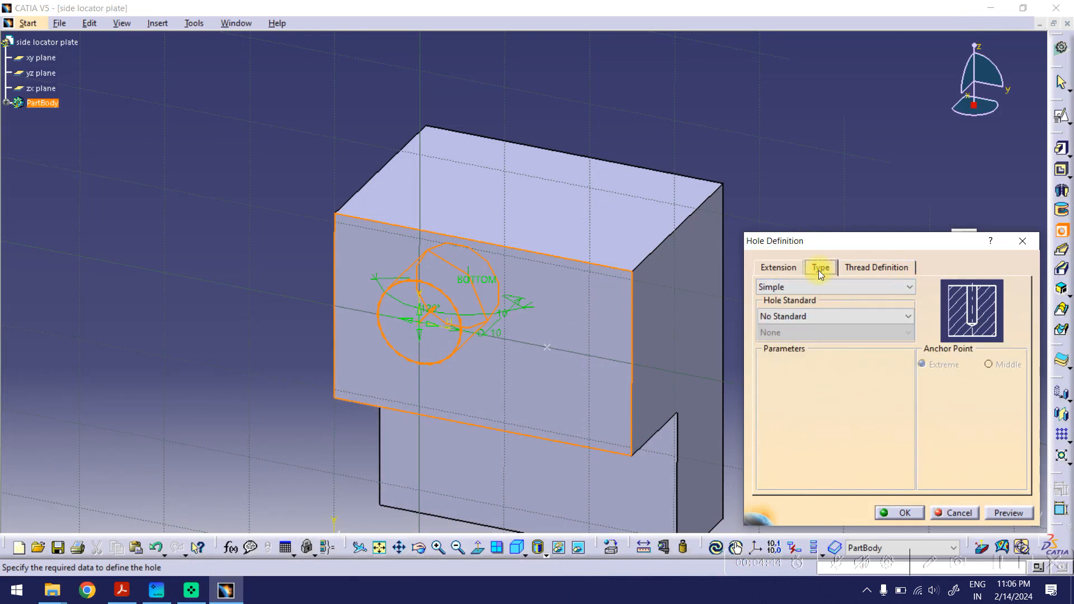
{"action": "left_click", "coordinate": [818, 287]}
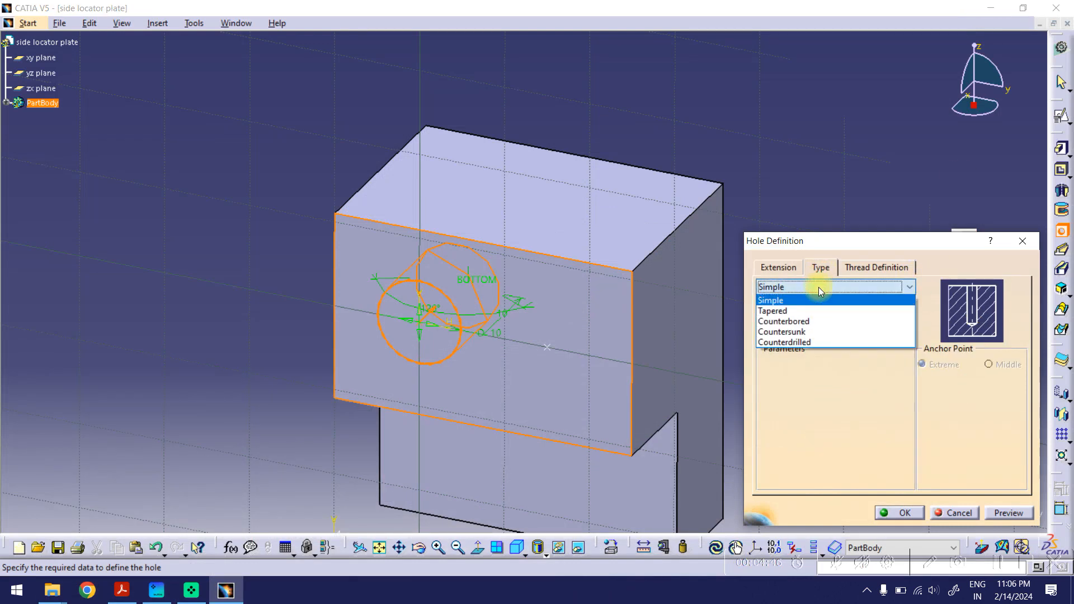
{"action": "left_click", "coordinate": [818, 287]}
{"action": "left_click", "coordinate": [801, 317]}
{"action": "left_click", "coordinate": [801, 317]}
{"action": "left_click", "coordinate": [863, 268]}
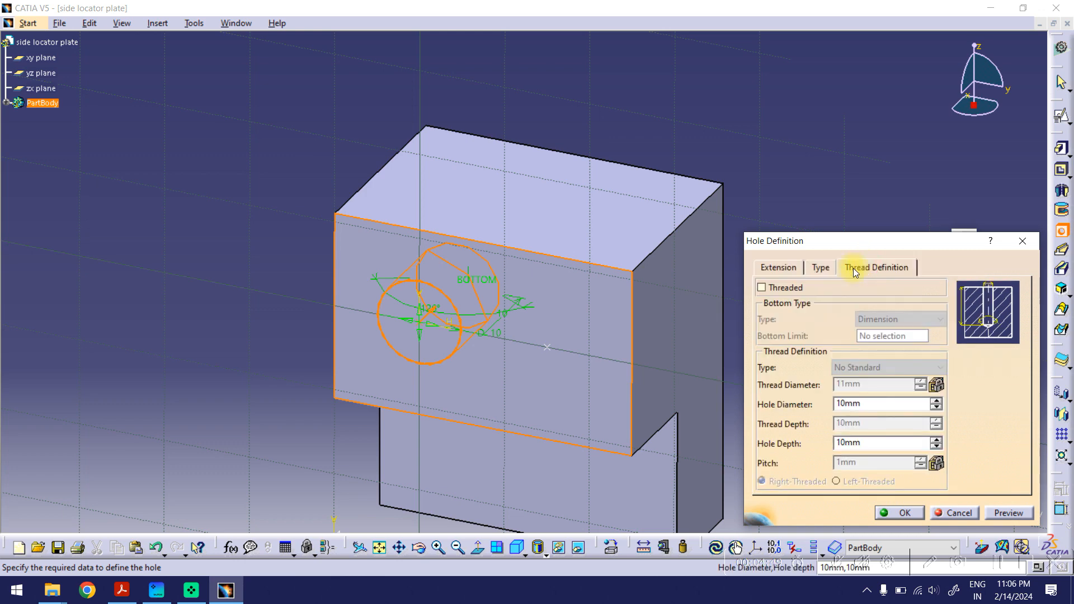
{"action": "left_click", "coordinate": [778, 291]}
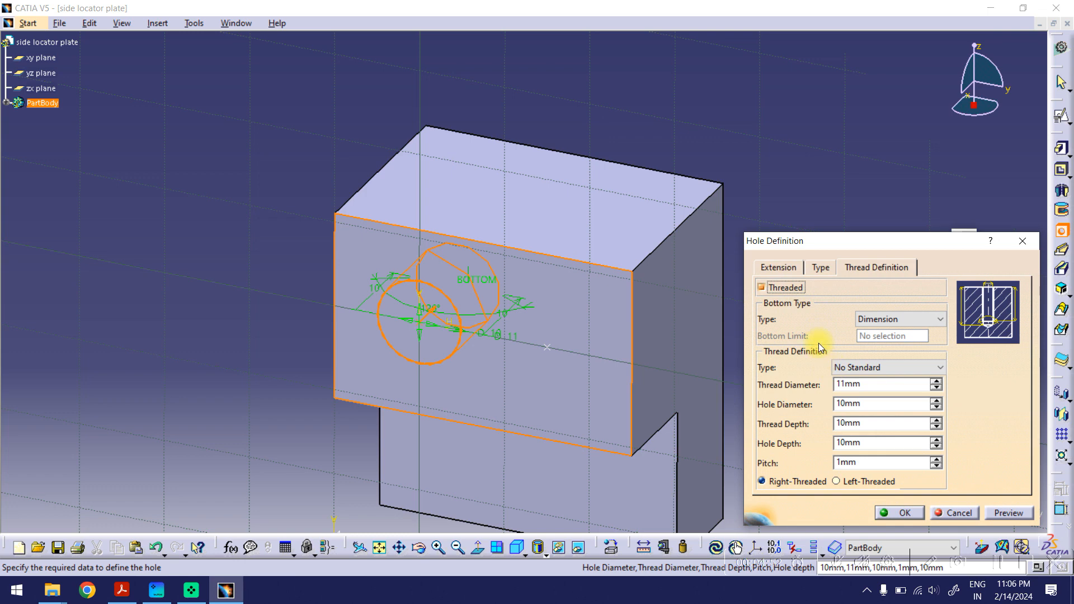
{"action": "left_click", "coordinate": [862, 368]}
{"action": "left_click", "coordinate": [871, 381]}
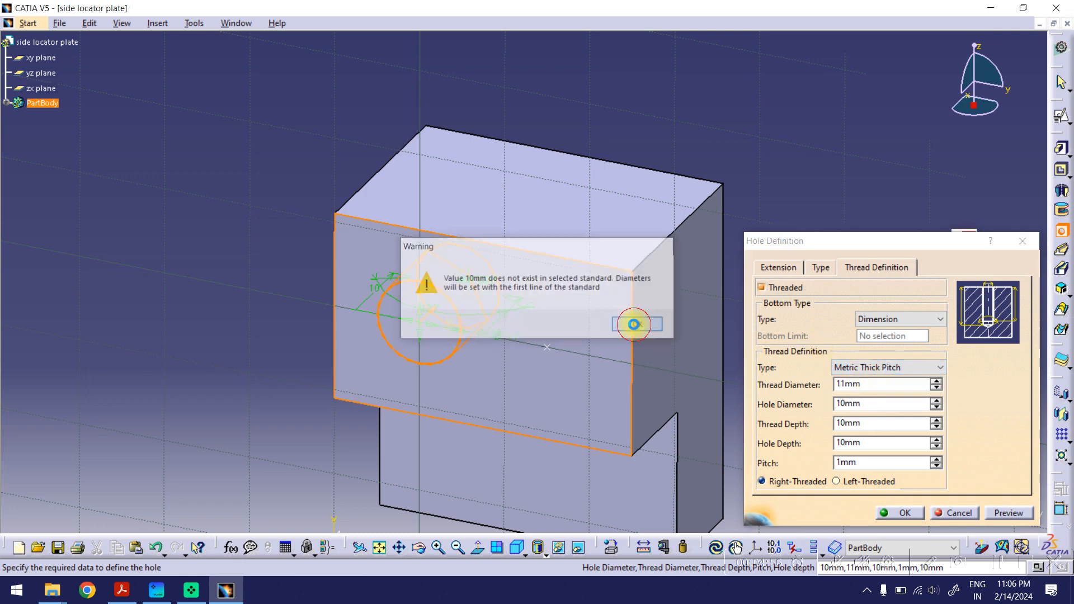
{"action": "left_click", "coordinate": [639, 325]}
{"action": "left_click", "coordinate": [852, 385]}
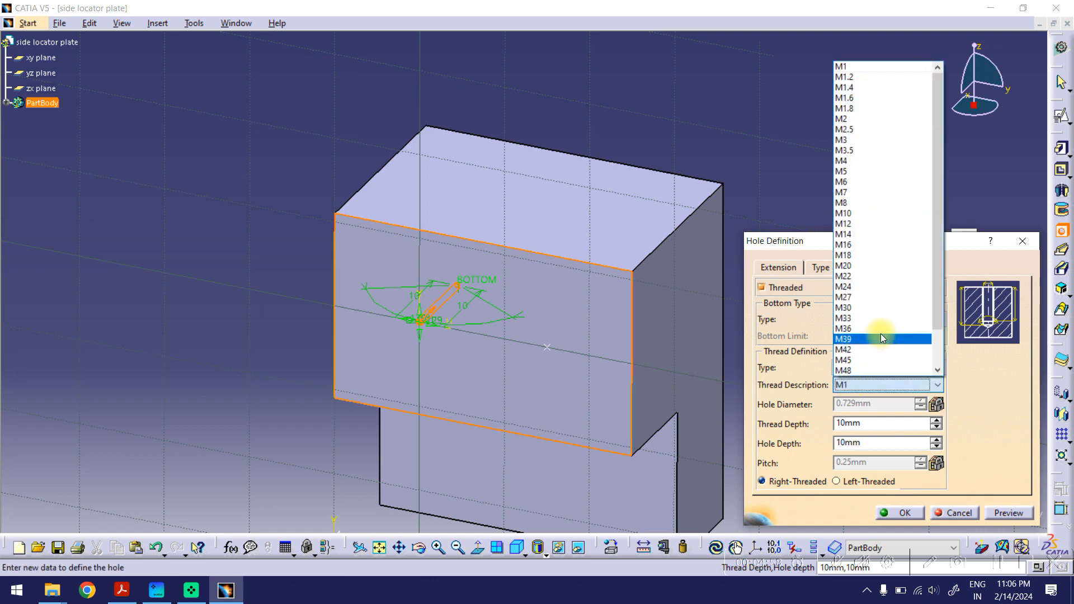
{"action": "left_click", "coordinate": [847, 183]}
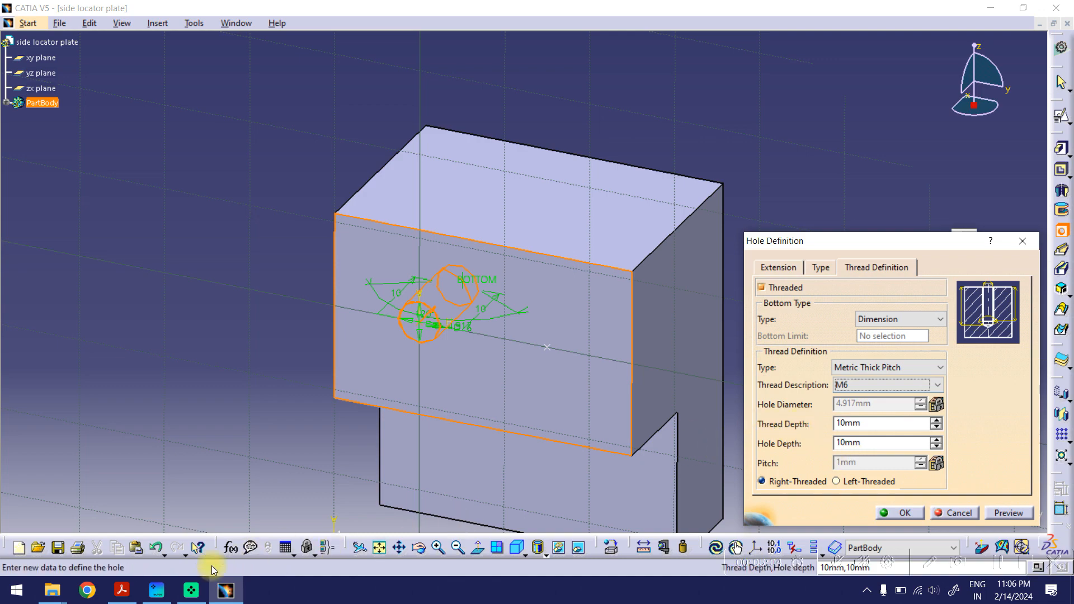
- Check the thread depth in the PDF drawing, set thread depth to 12 mm and hole depth to 15 mm, and create the hole
{"action": "left_click", "coordinate": [122, 590]}
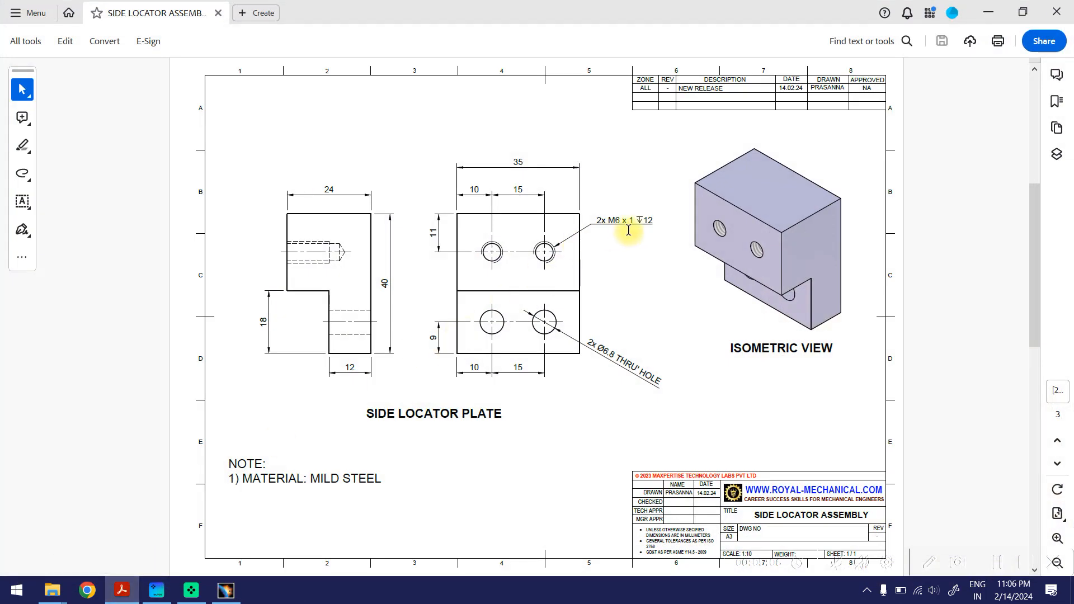
{"action": "double_click", "coordinate": [650, 223]}
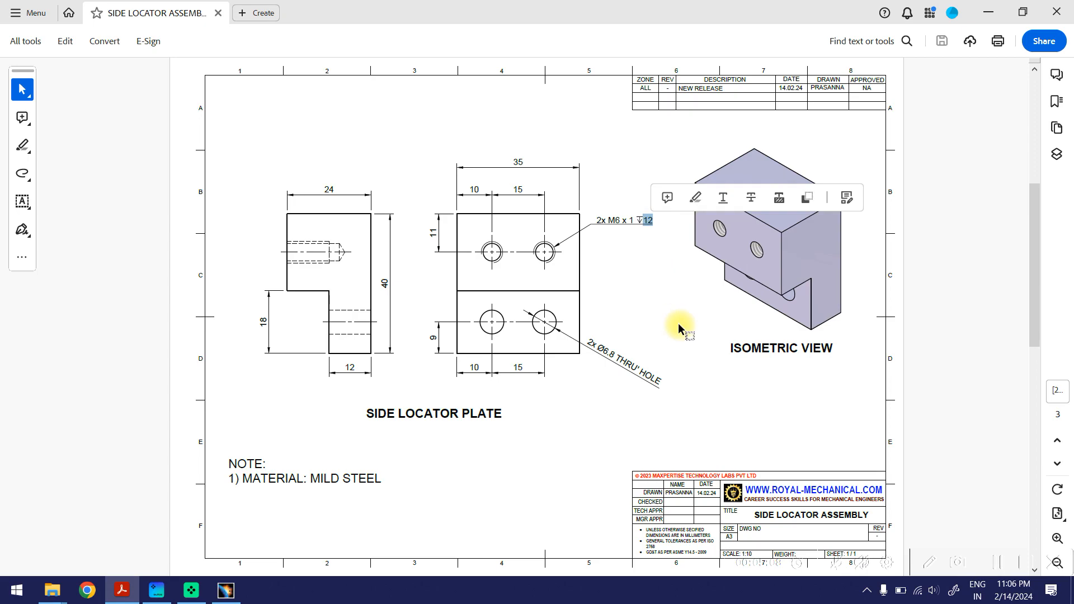
{"action": "left_click", "coordinate": [983, 12]}
{"action": "left_click", "coordinate": [807, 424]}
{"action": "type", "text": "12mm"}
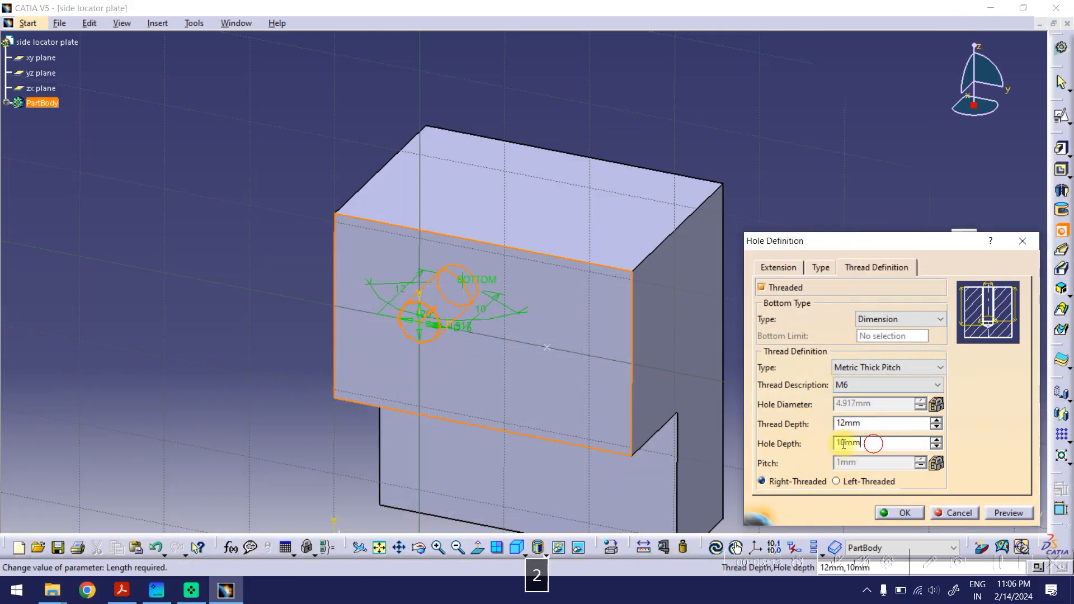
{"action": "left_click", "coordinate": [843, 443]}
{"action": "type", "text": "15"}
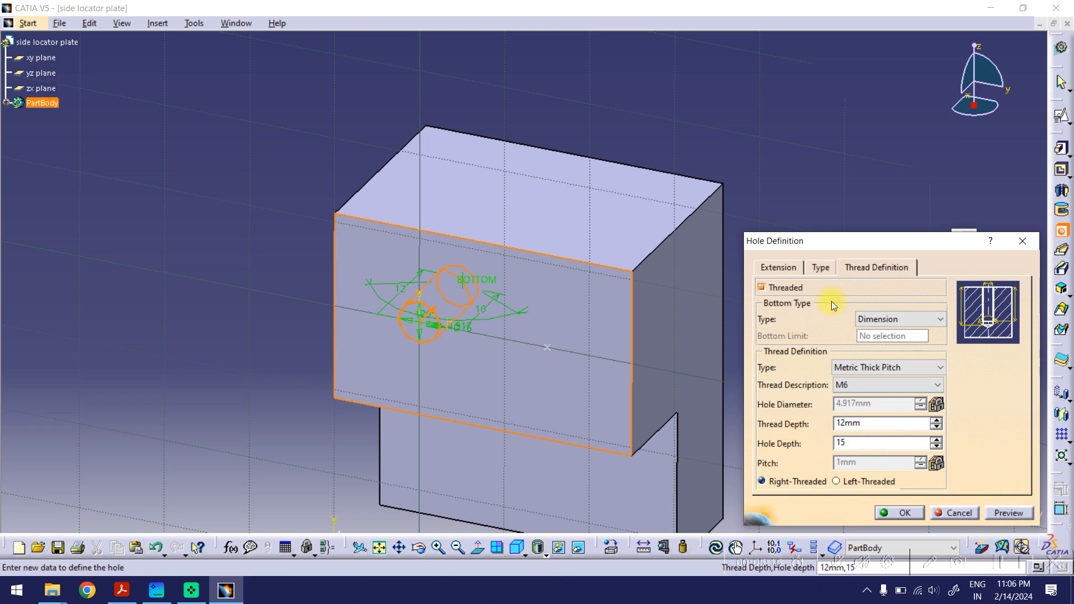
{"action": "left_click", "coordinate": [821, 269]}
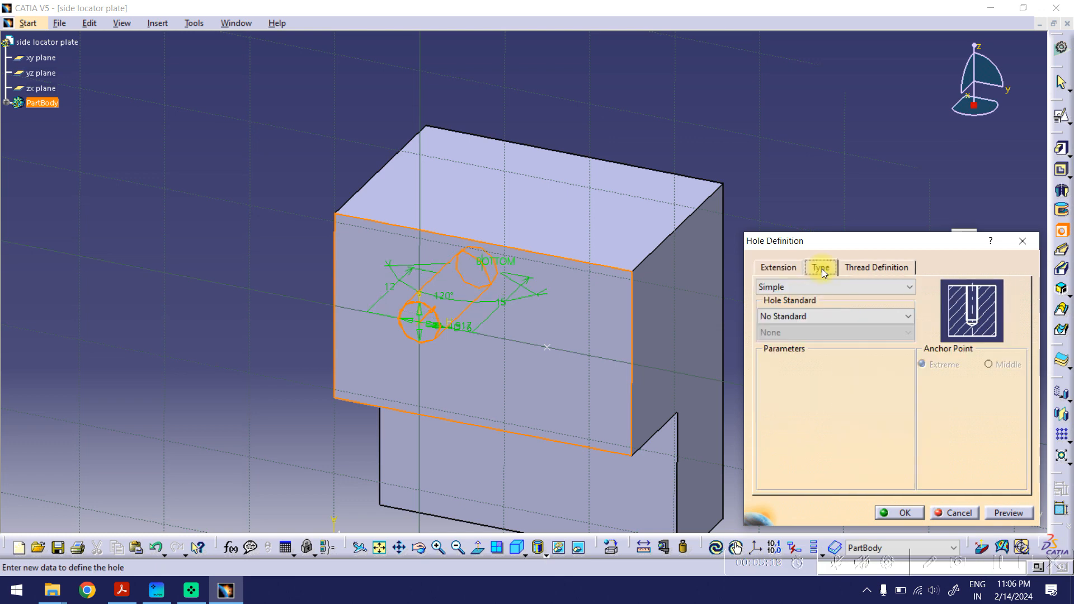
{"action": "left_click", "coordinate": [781, 268]}
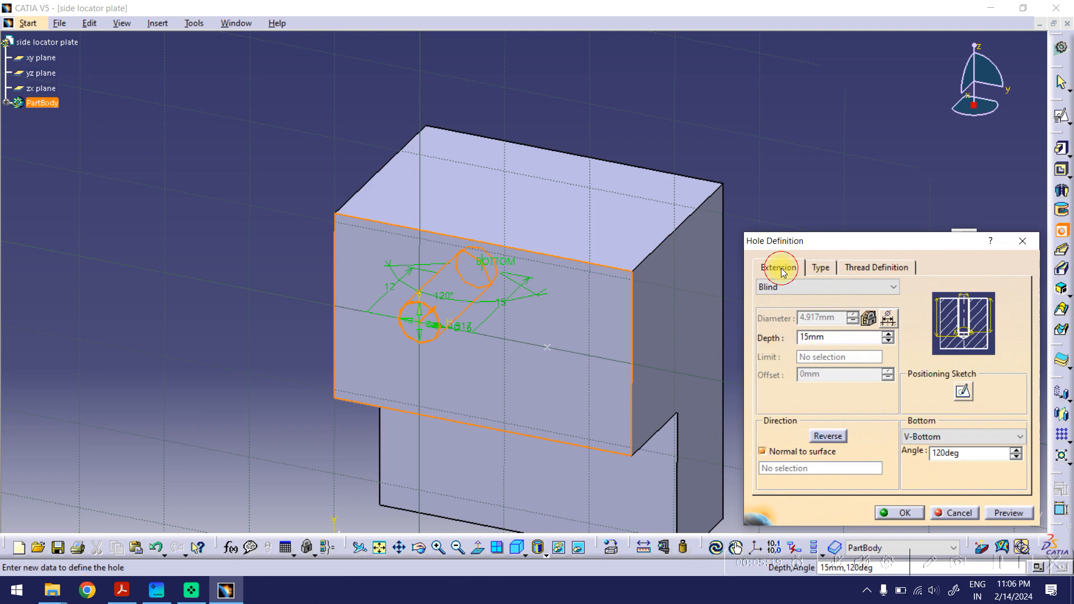
{"action": "left_click", "coordinate": [903, 511]}
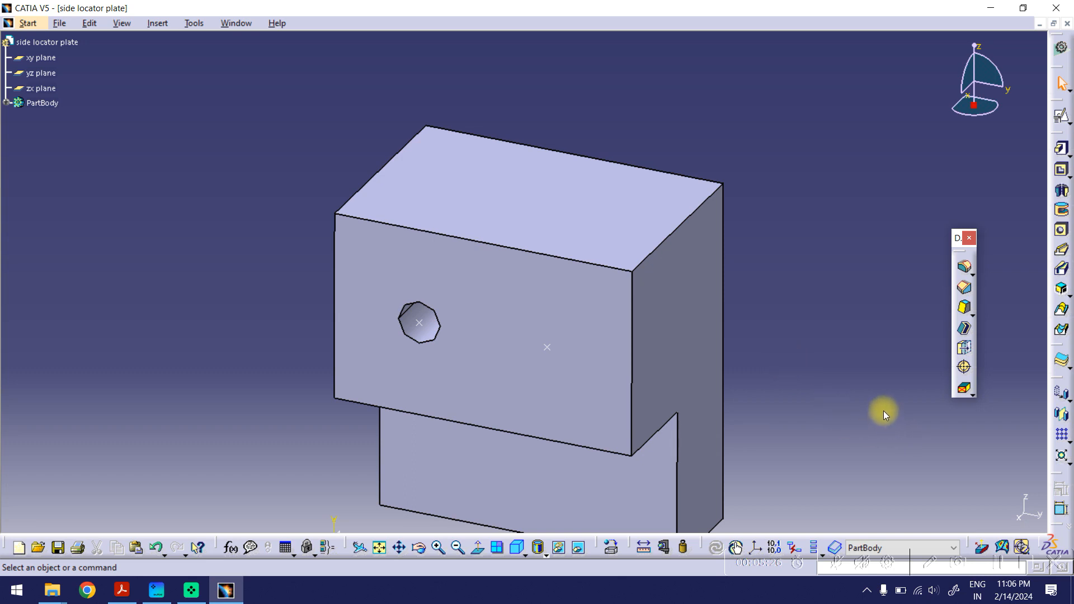
- Repeat the M6 threaded hole at the second sketch point with a user pattern based on the point sketch
{"action": "left_click", "coordinate": [7, 104]}
{"action": "left_click", "coordinate": [59, 194]}
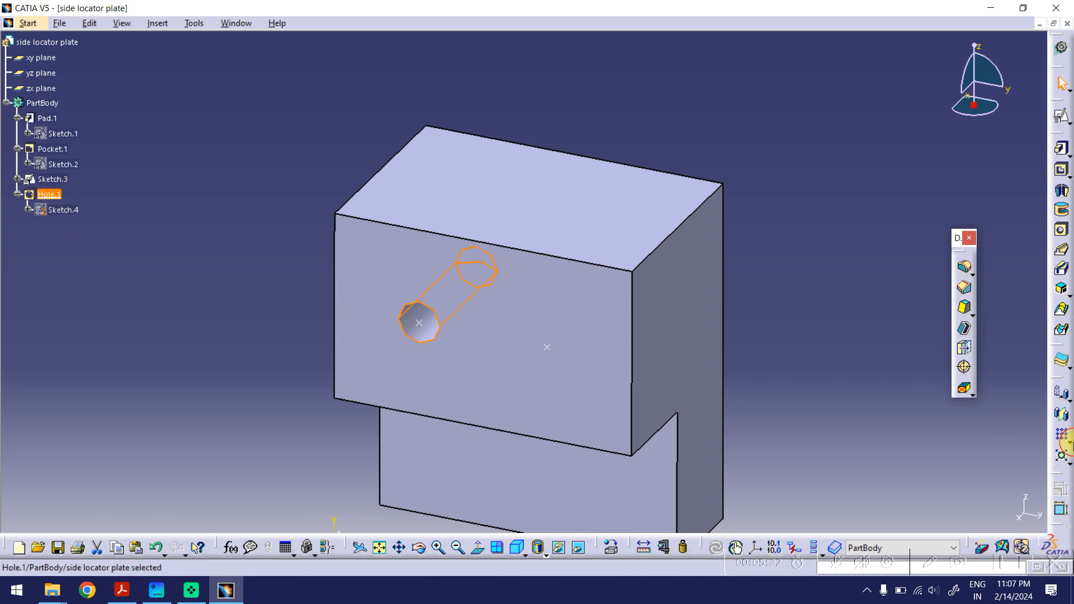
{"action": "left_click", "coordinate": [1069, 443]}
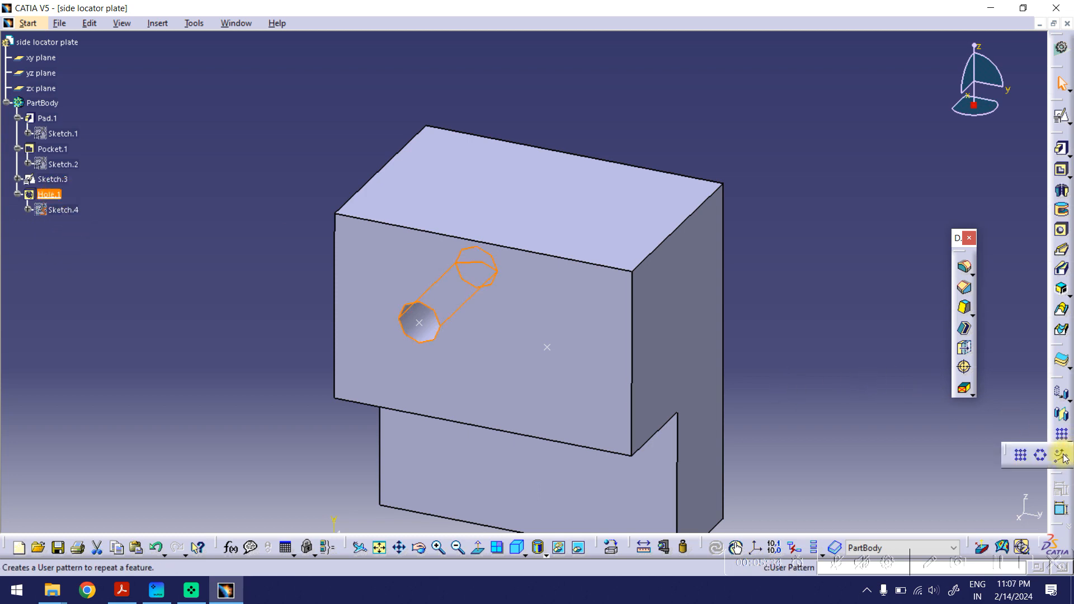
{"action": "left_click", "coordinate": [1061, 456]}
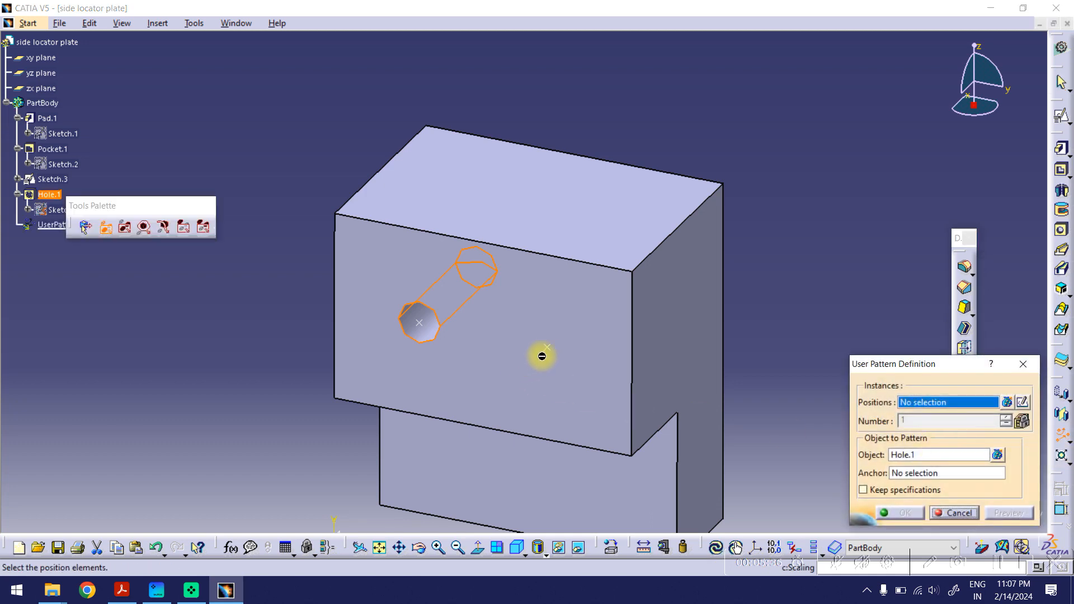
{"action": "left_click", "coordinate": [548, 348]}
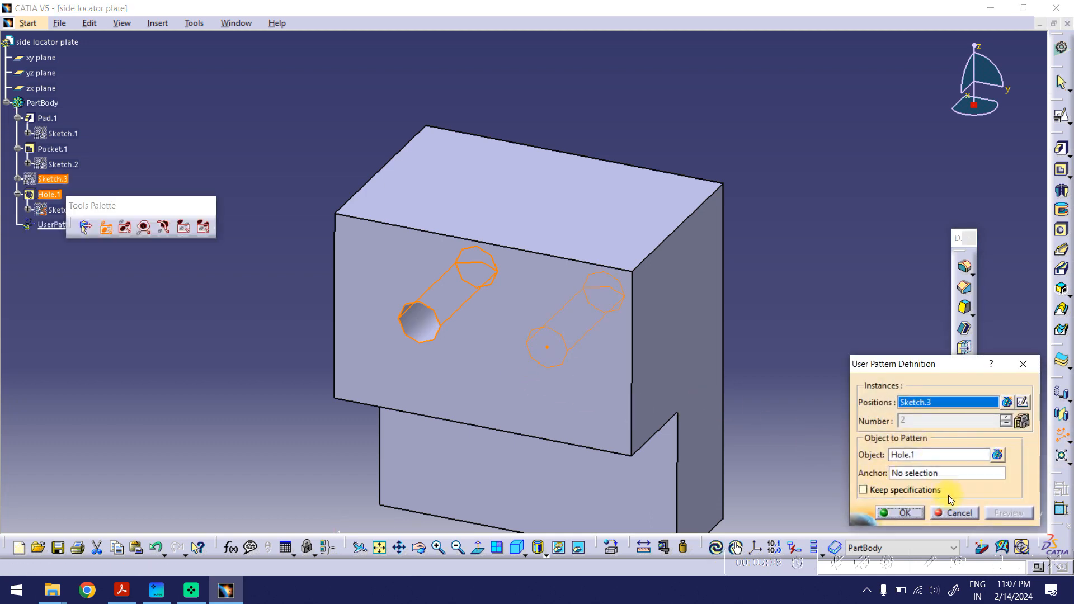
{"action": "left_click", "coordinate": [909, 513]}
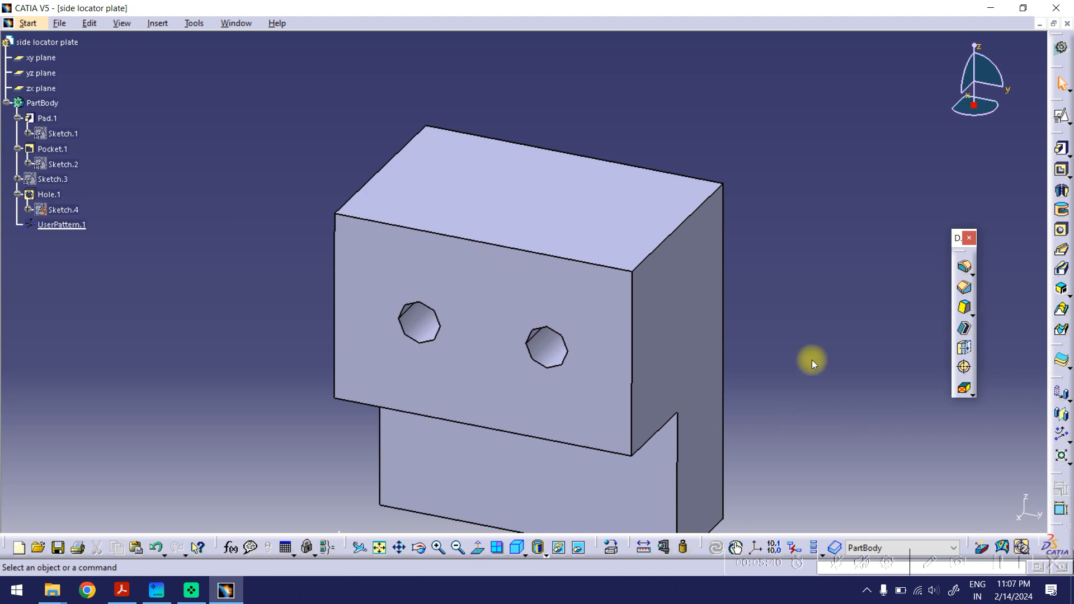
- Start a positioned sketch on the plate's flat back face, keeping the implicit origin and orientation
{"action": "middle_click_drag", "start_coordinate": [809, 327], "coordinate": [786, 302]}
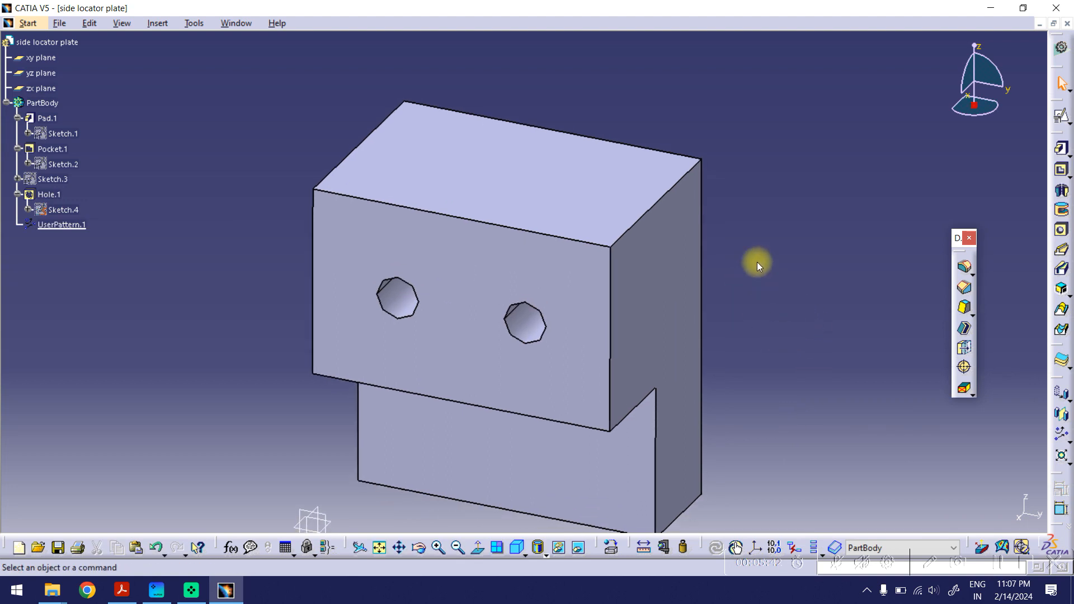
{"action": "middle_click_drag", "start_coordinate": [720, 214], "coordinate": [666, 377], "text": "ctrl"}
{"action": "left_click", "coordinate": [419, 548]}
{"action": "left_click_drag", "start_coordinate": [662, 388], "coordinate": [334, 261]}
{"action": "middle_click_drag", "start_coordinate": [713, 322], "coordinate": [692, 281]}
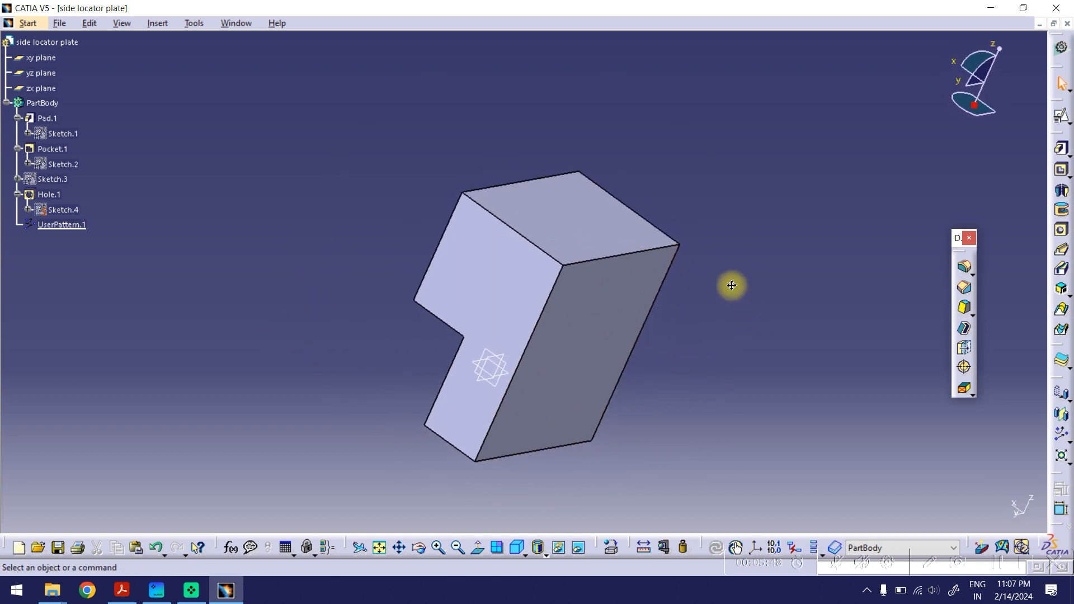
{"action": "left_click", "coordinate": [1061, 118]}
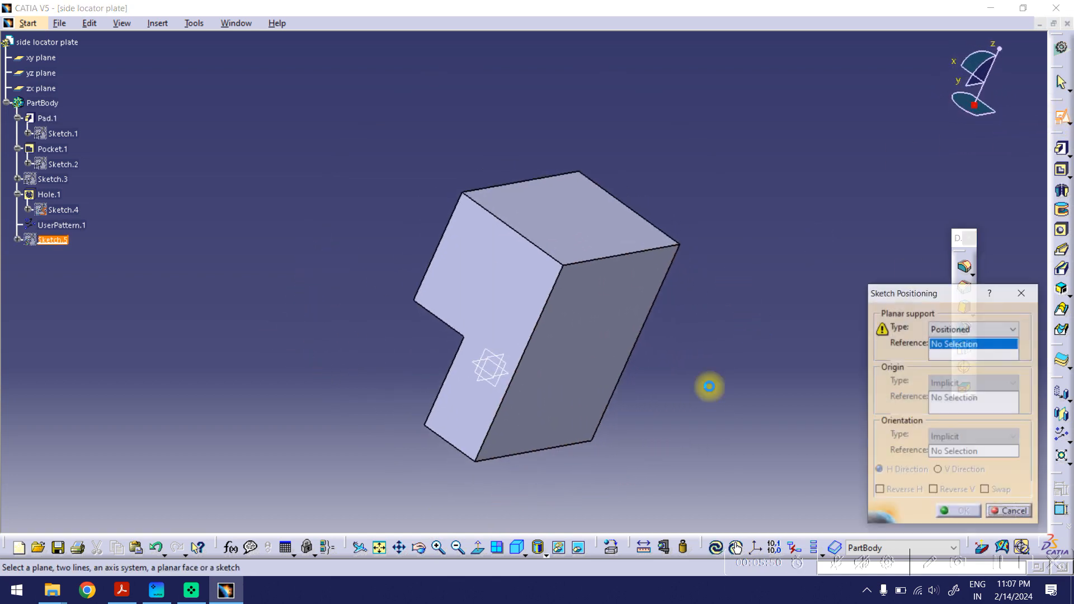
{"action": "left_click", "coordinate": [568, 396]}
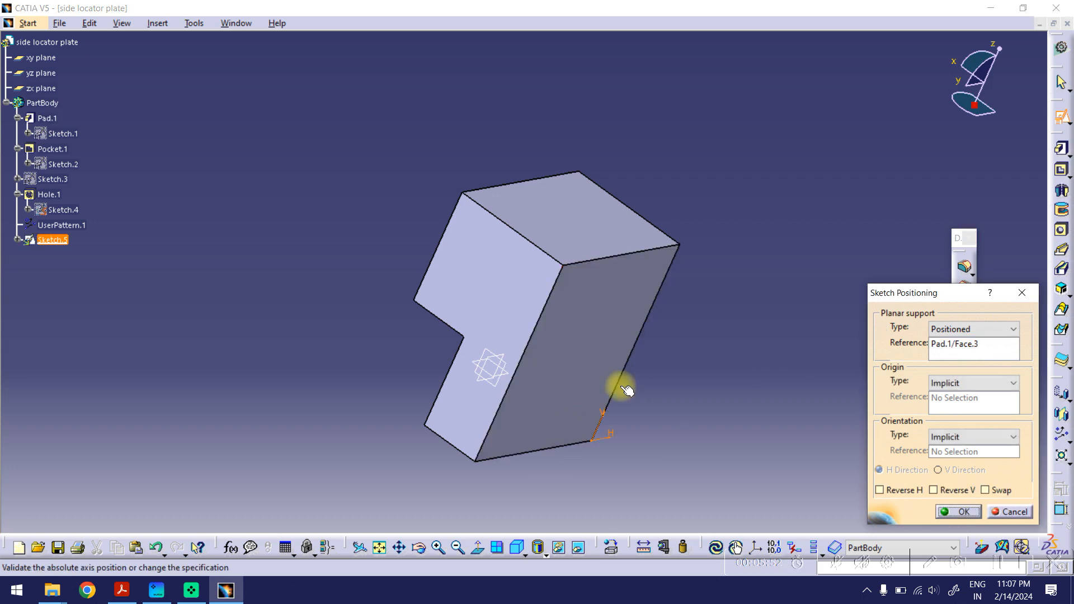
{"action": "left_click", "coordinate": [959, 512]}
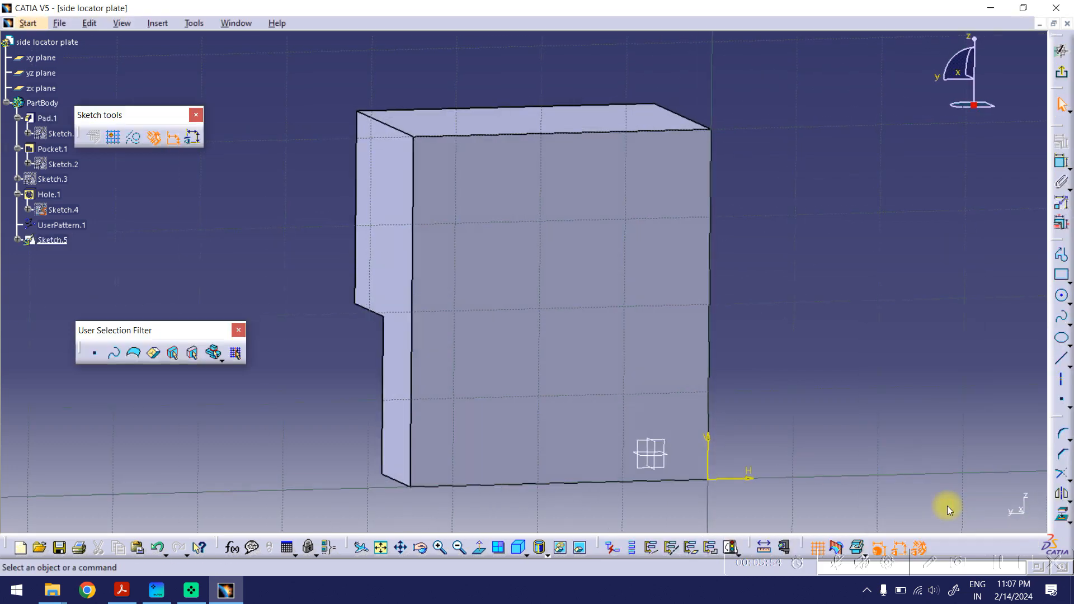
- Place two points side by side about 13 mm apart and about 12 mm above the back face's lower edge
{"action": "left_click", "coordinate": [1058, 400]}
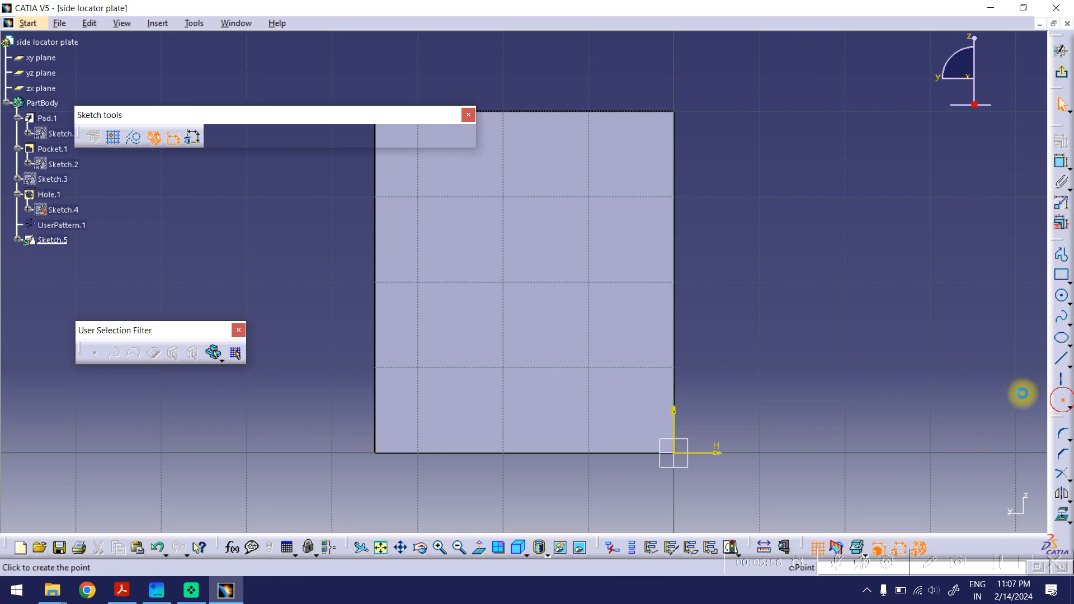
{"action": "left_click", "coordinate": [452, 354]}
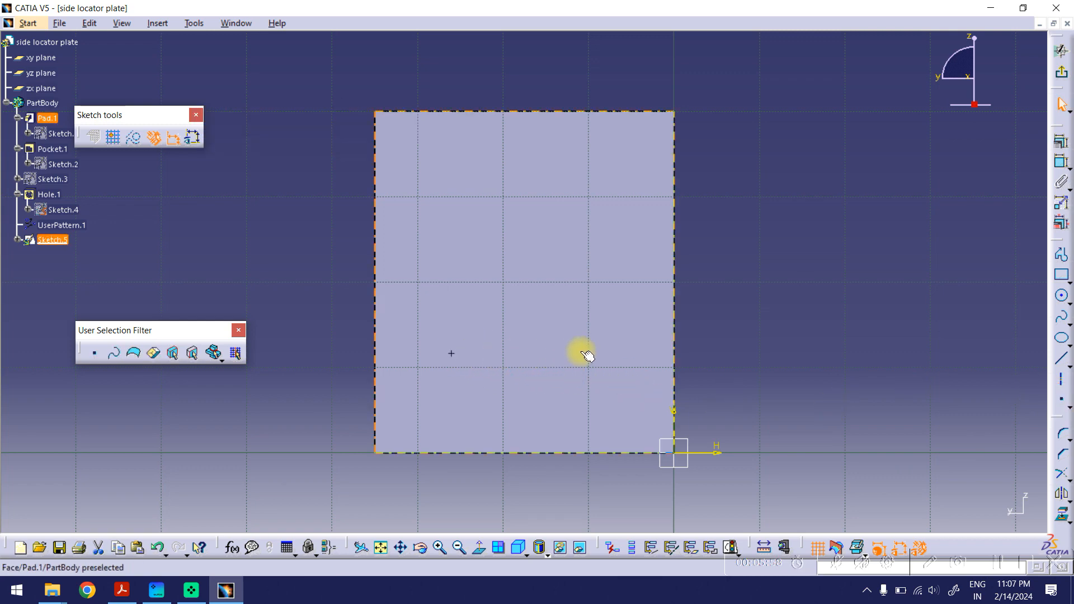
{"action": "left_click", "coordinate": [1061, 402]}
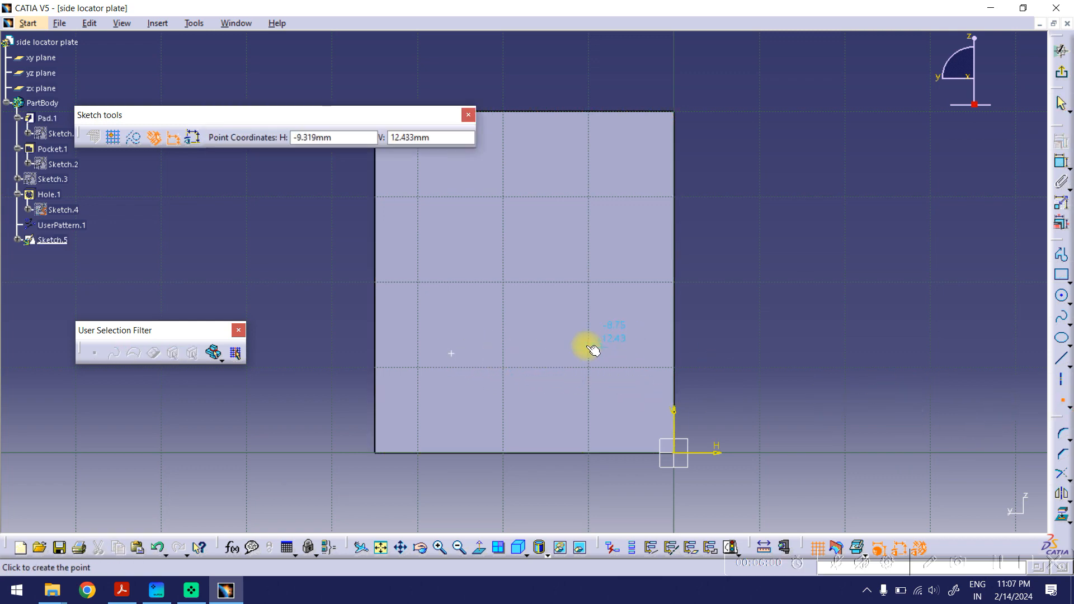
{"action": "left_click", "coordinate": [561, 353]}
{"action": "middle_click_drag", "start_coordinate": [733, 341], "coordinate": [748, 315], "text": "ctrl"}
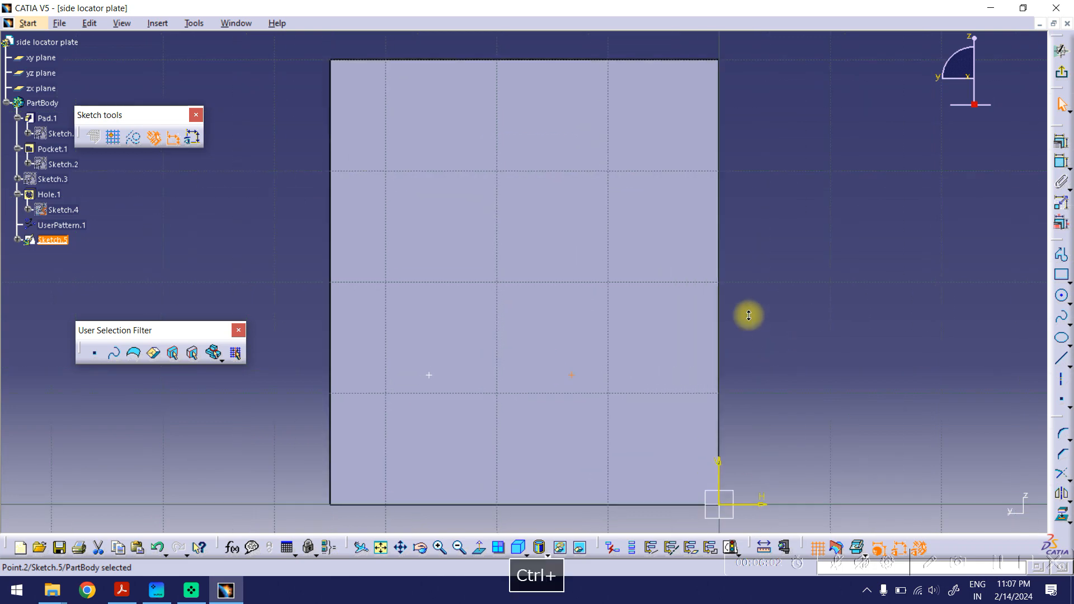
{"action": "left_click", "coordinate": [801, 335]}
- Dimension the left point from the face's bottom and left edges, and dimension the horizontal spacing between the two points
{"action": "middle_click_drag", "start_coordinate": [793, 371], "coordinate": [826, 285]}
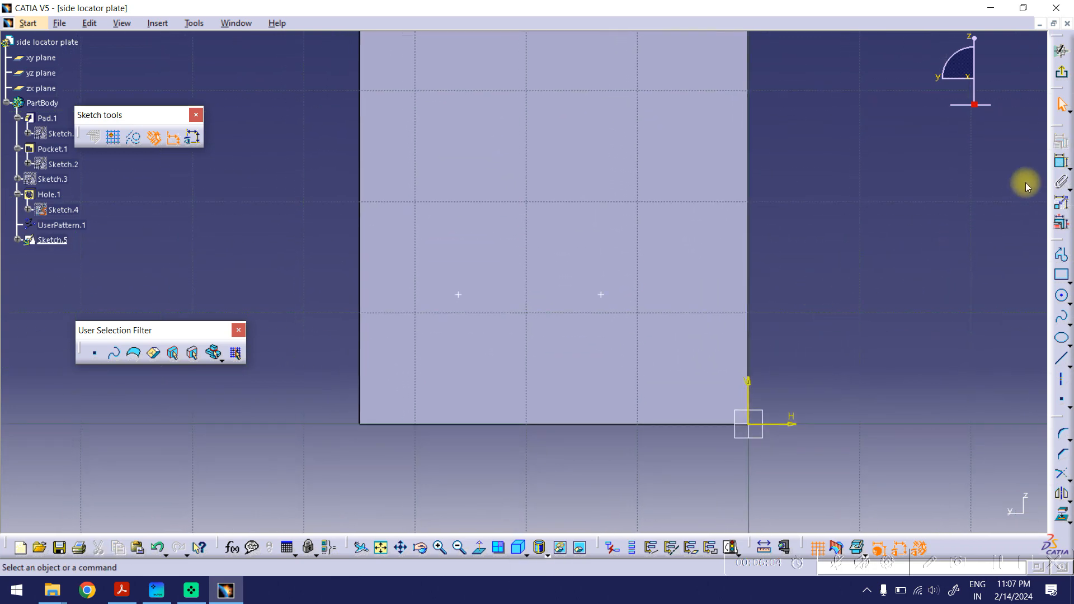
{"action": "left_click", "coordinate": [1061, 161]}
{"action": "left_click", "coordinate": [412, 424]}
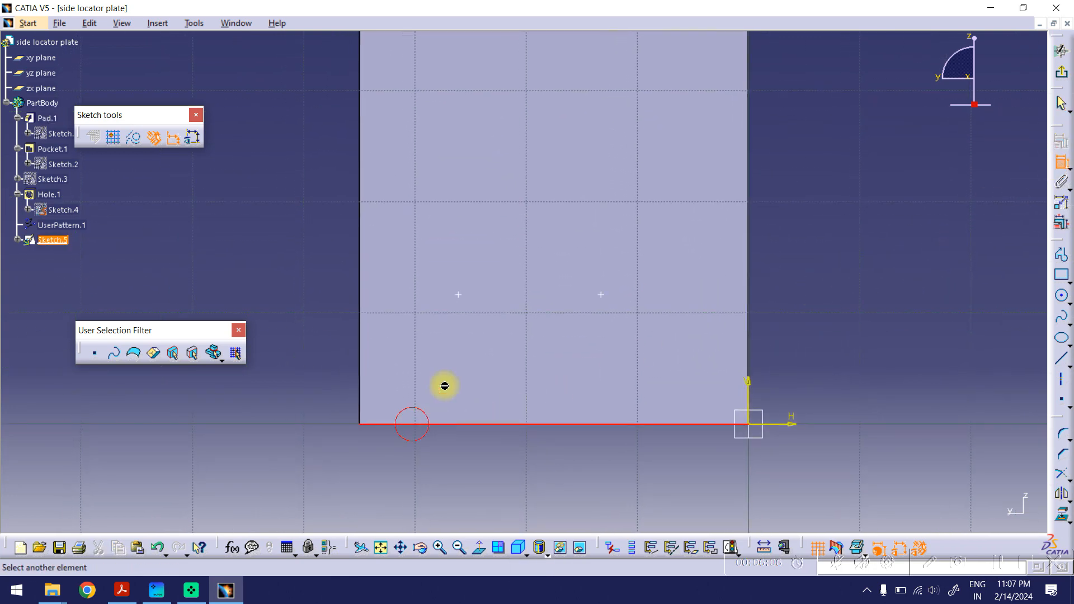
{"action": "left_click", "coordinate": [458, 295]}
{"action": "left_click", "coordinate": [307, 342]}
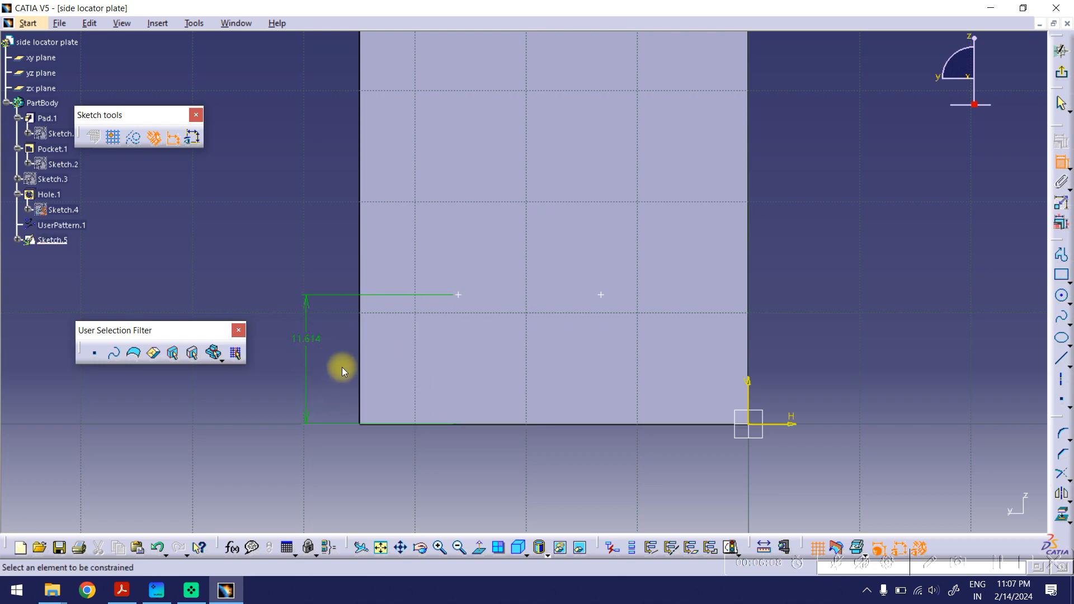
{"action": "left_click", "coordinate": [358, 369]}
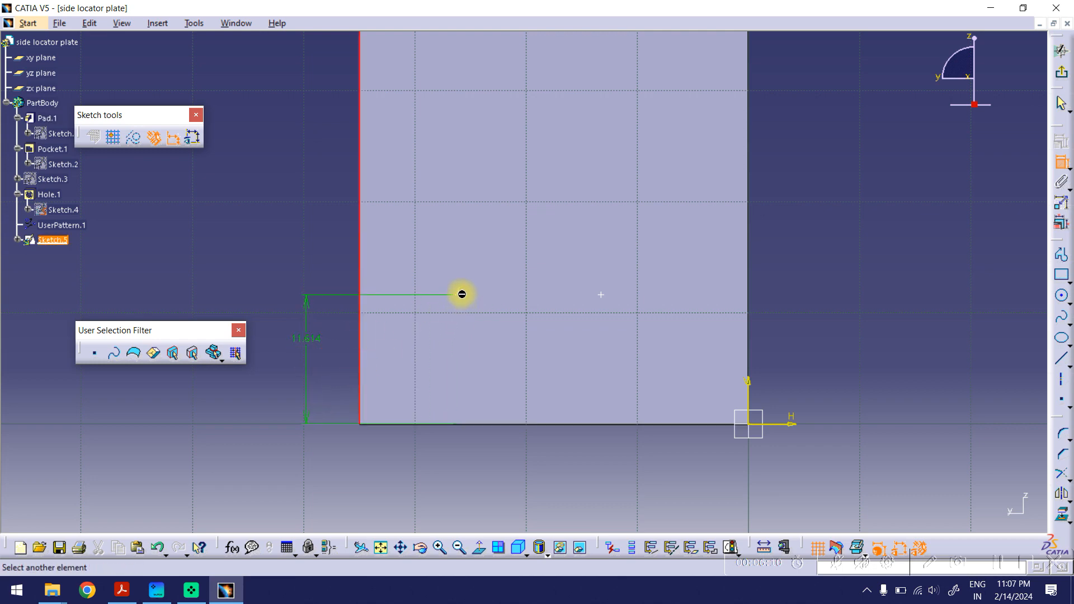
{"action": "left_click", "coordinate": [458, 295]}
{"action": "left_click", "coordinate": [419, 481]}
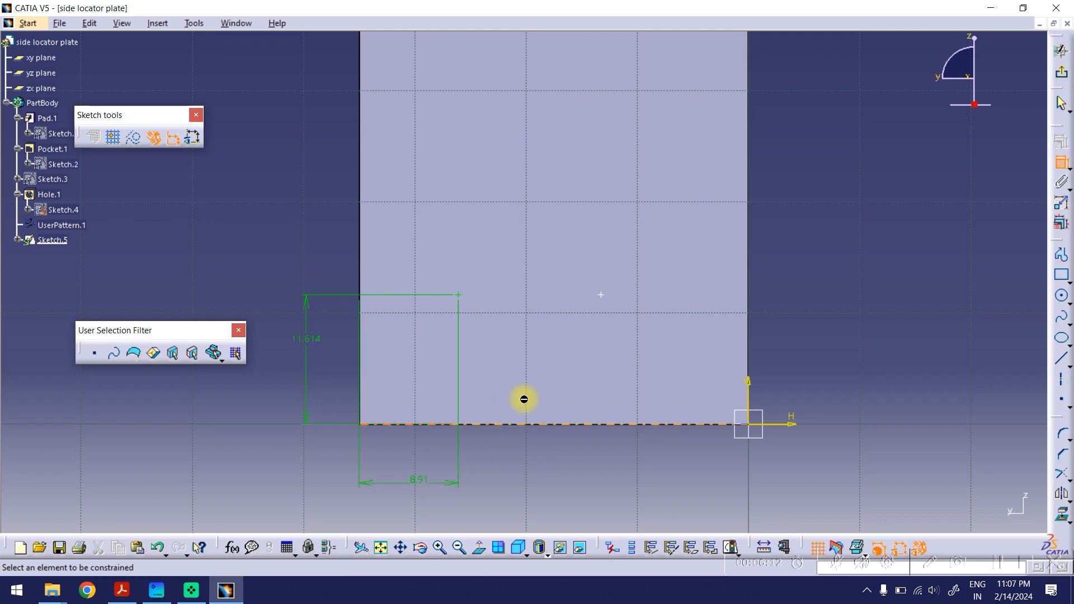
{"action": "left_click", "coordinate": [458, 294]}
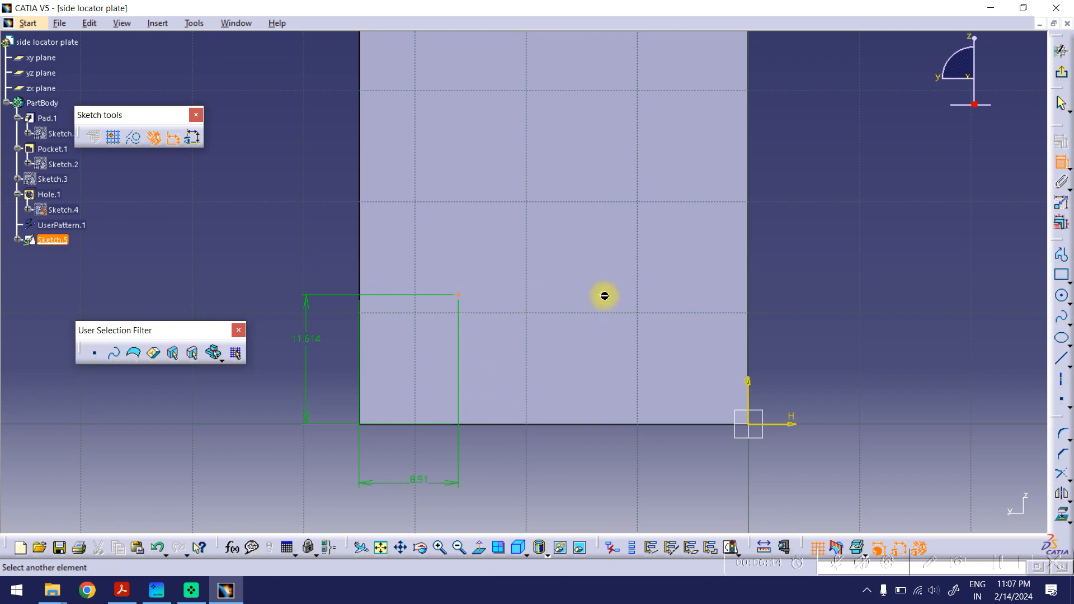
{"action": "left_click", "coordinate": [601, 294]}
{"action": "left_click", "coordinate": [544, 480]}
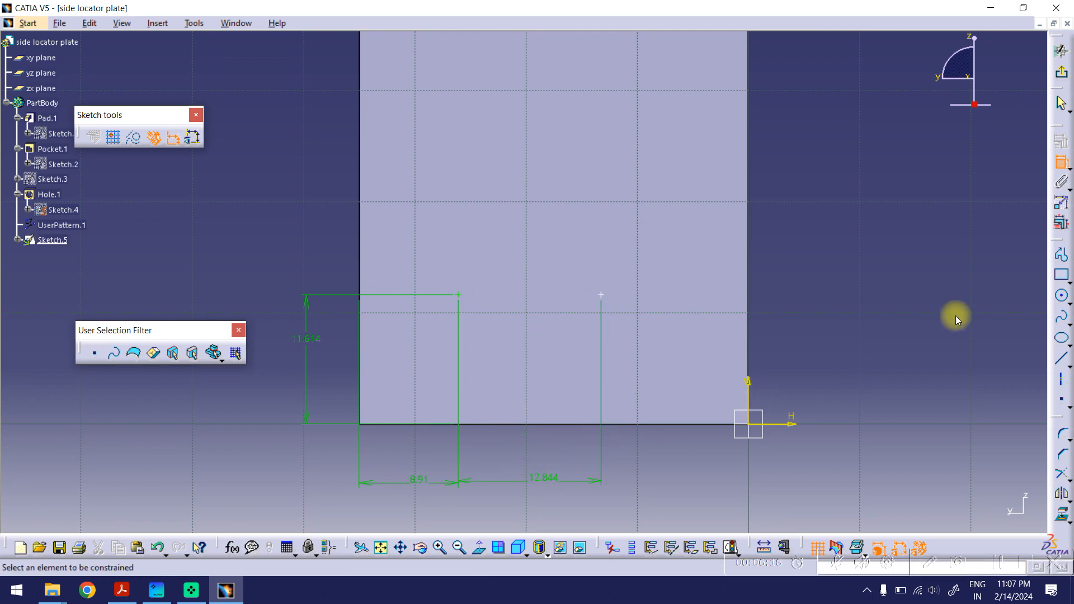
- Connect the two points with a horizontal line and convert it to a construction element
{"action": "left_click", "coordinate": [1060, 358]}
{"action": "left_click", "coordinate": [459, 295]}
{"action": "left_click", "coordinate": [600, 295]}
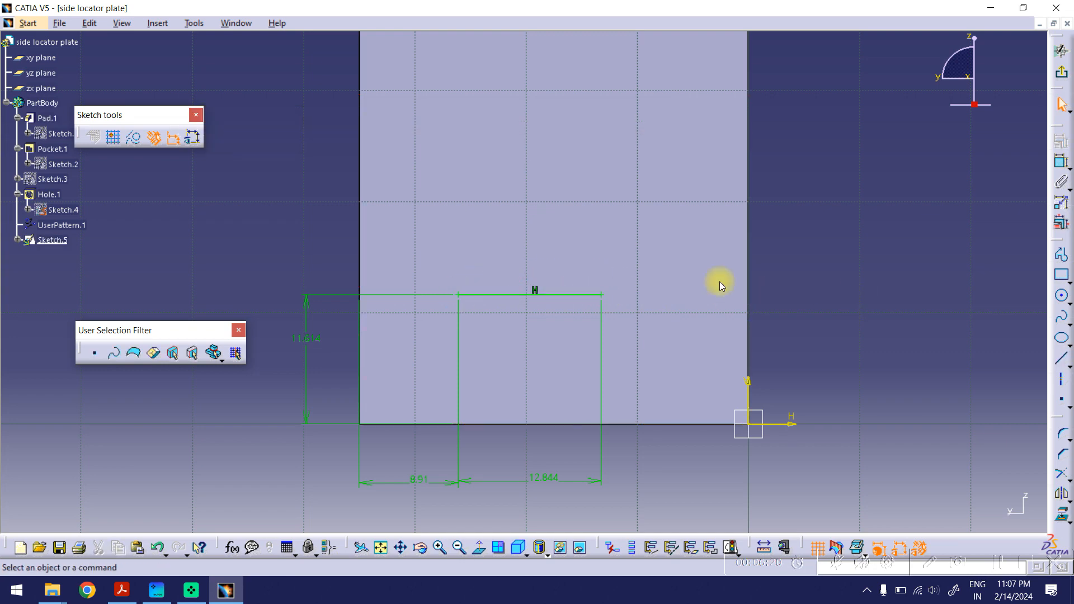
{"action": "left_click", "coordinate": [556, 295]}
{"action": "right_click", "coordinate": [557, 296]}
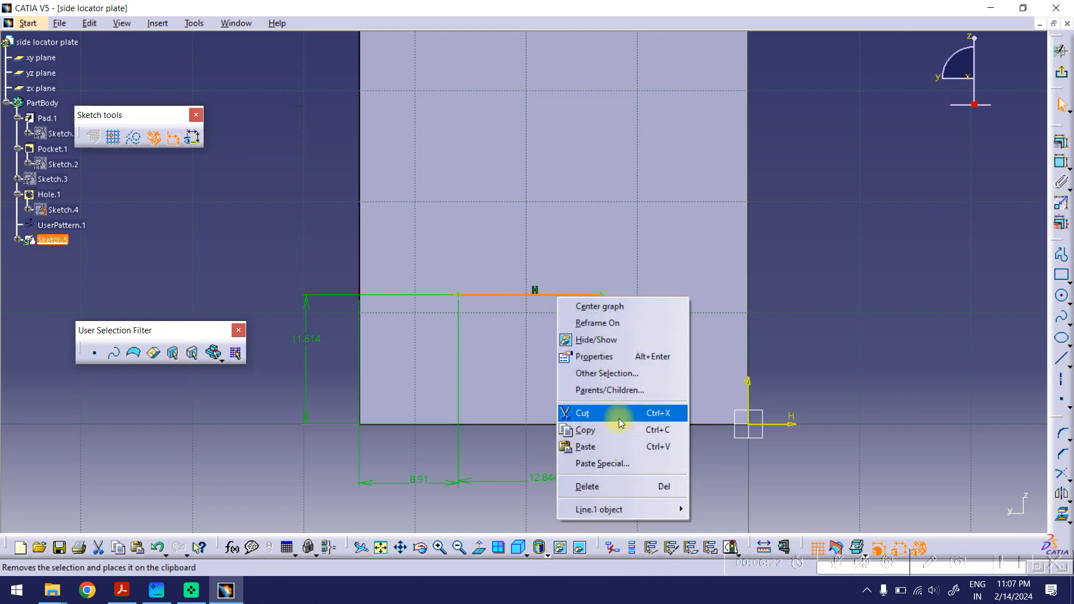
{"action": "mouse_move", "coordinate": [616, 510]}
{"action": "left_click", "coordinate": [767, 509]}
{"action": "middle_click_drag", "start_coordinate": [872, 385], "coordinate": [872, 363]}
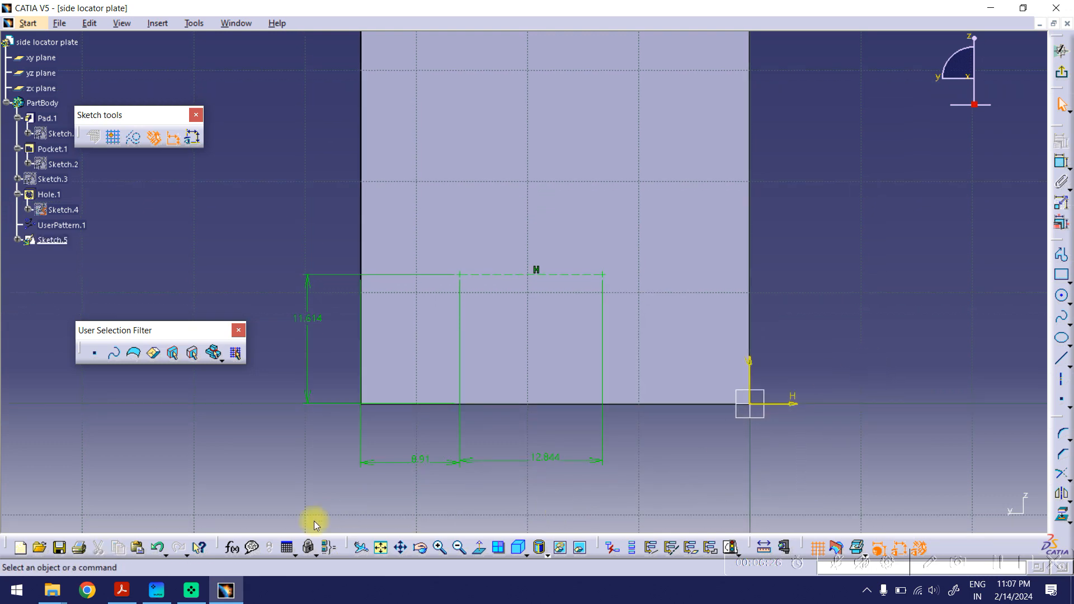
- Check the PDF drawing, then set the left point's edge distance to 10 mm and the point spacing to 15 mm
{"action": "key", "text": "alt+Tab"}
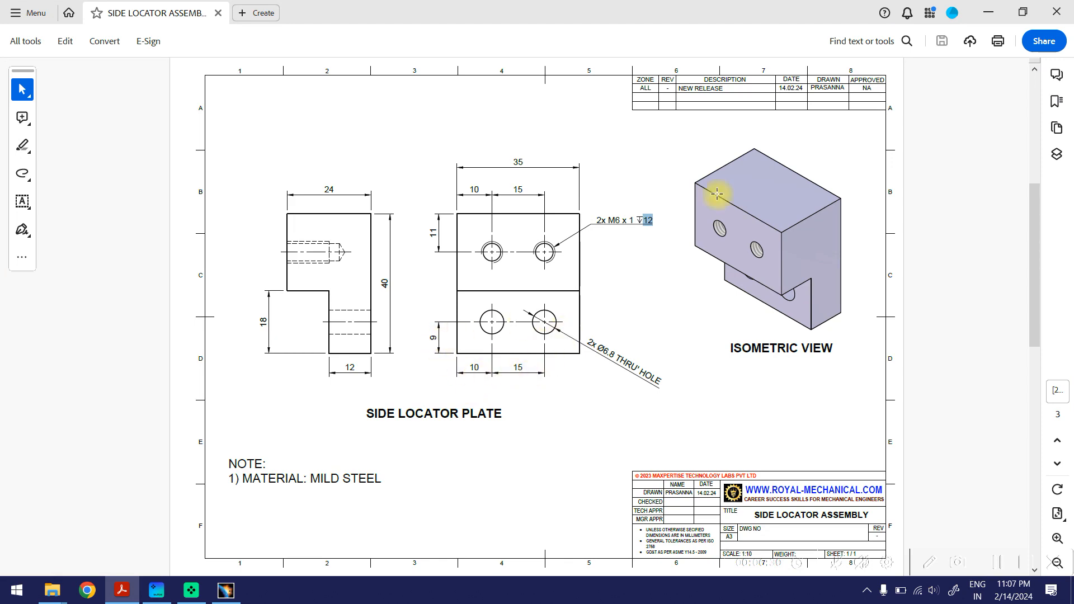
{"action": "left_click", "coordinate": [989, 12]}
{"action": "double_click", "coordinate": [416, 464]}
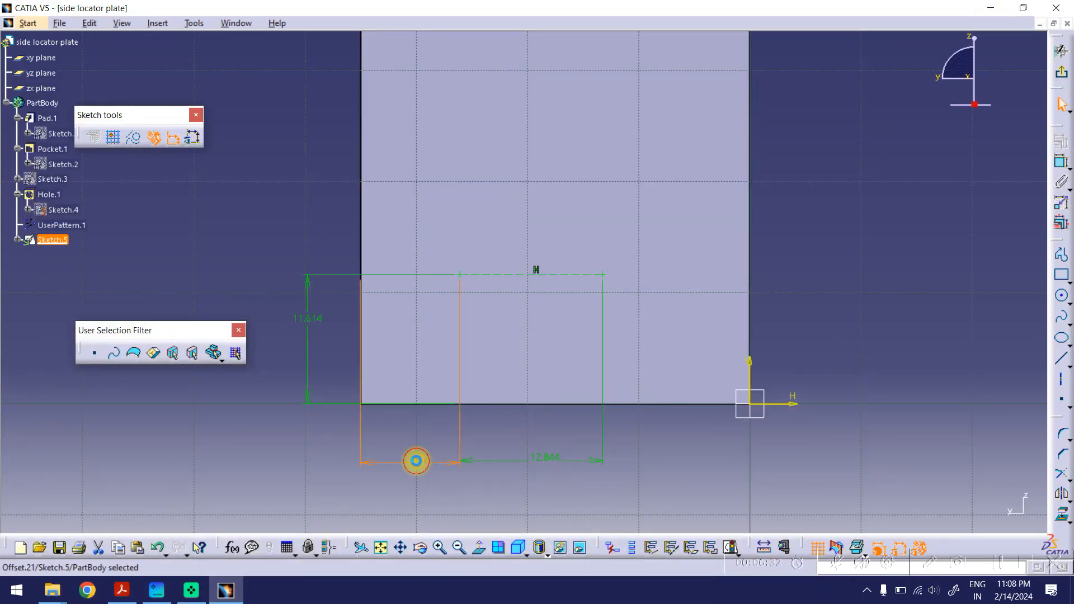
{"action": "type", "text": "10"}
{"action": "key", "text": "Return"}
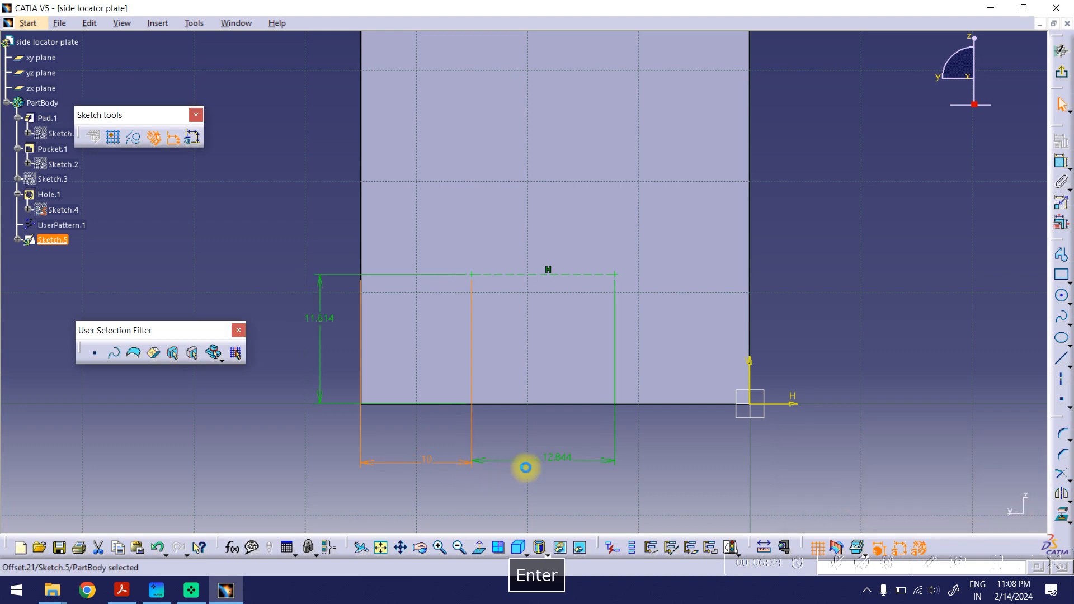
{"action": "double_click", "coordinate": [559, 458]}
{"action": "type", "text": "15"}
{"action": "key", "text": "Return"}
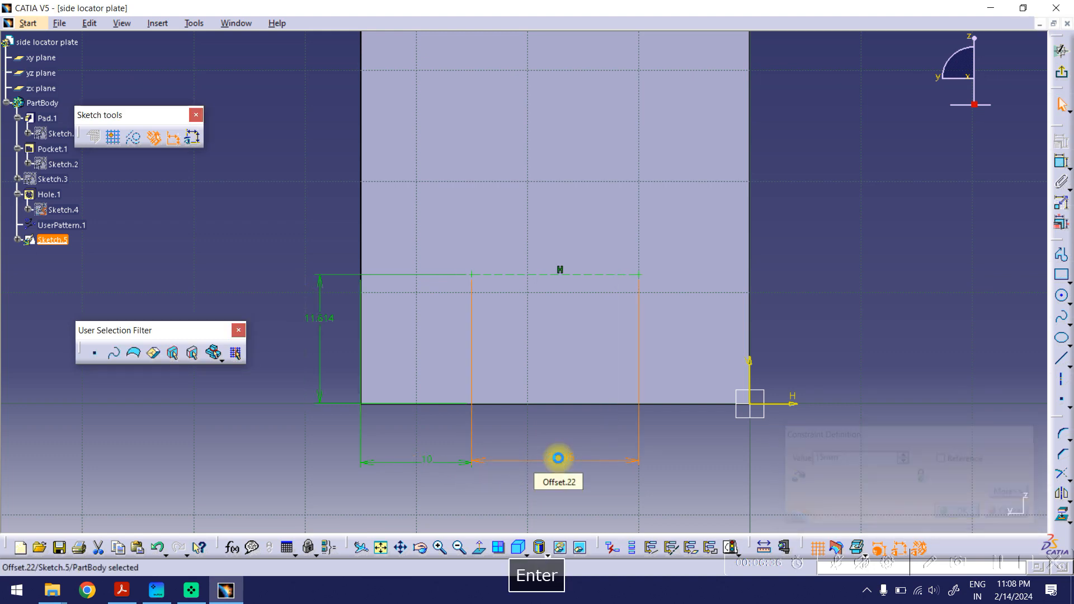
- Set the points' height above the face's bottom edge to 9 mm and exit the sketch
{"action": "double_click", "coordinate": [319, 319]}
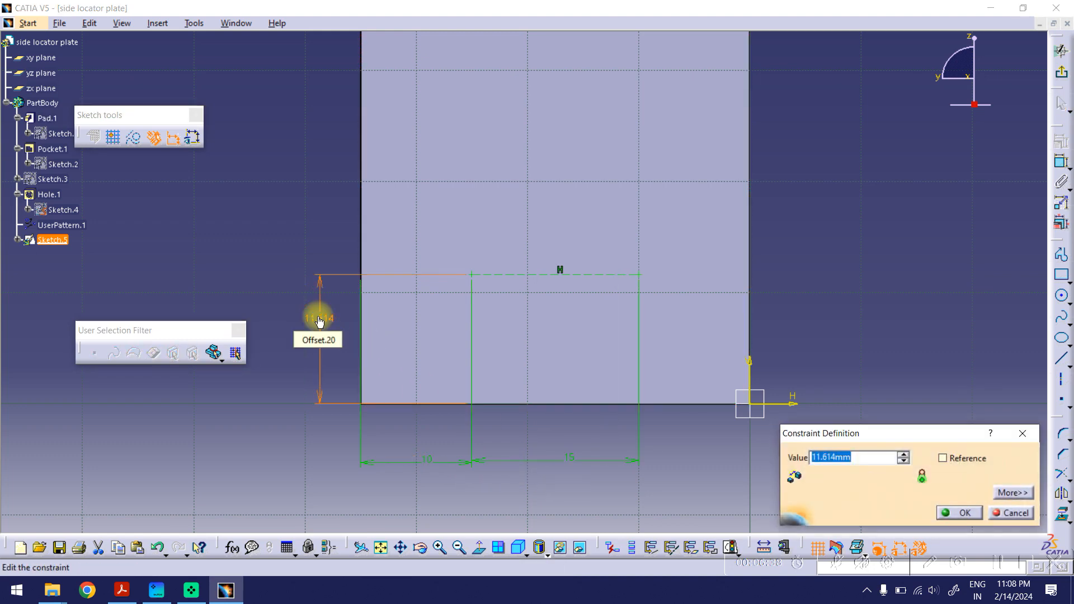
{"action": "type", "text": "9"}
{"action": "key", "text": "Return"}
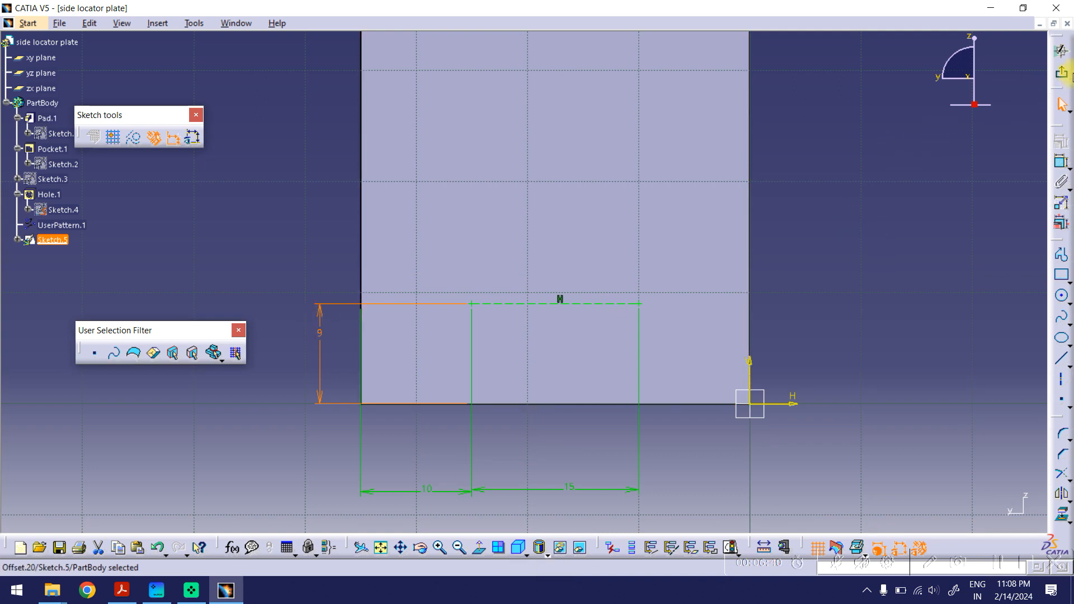
{"action": "left_click", "coordinate": [1063, 76]}
- Start a hole on the back face at the left sketch point and check the through-hole callout in the PDF drawing
{"action": "mouse_move", "coordinate": [848, 228]}
{"action": "middle_mouse_down"}
{"action": "mouse_move", "coordinate": [769, 197]}
{"action": "mouse_move", "coordinate": [732, 266]}
{"action": "middle_mouse_up"}
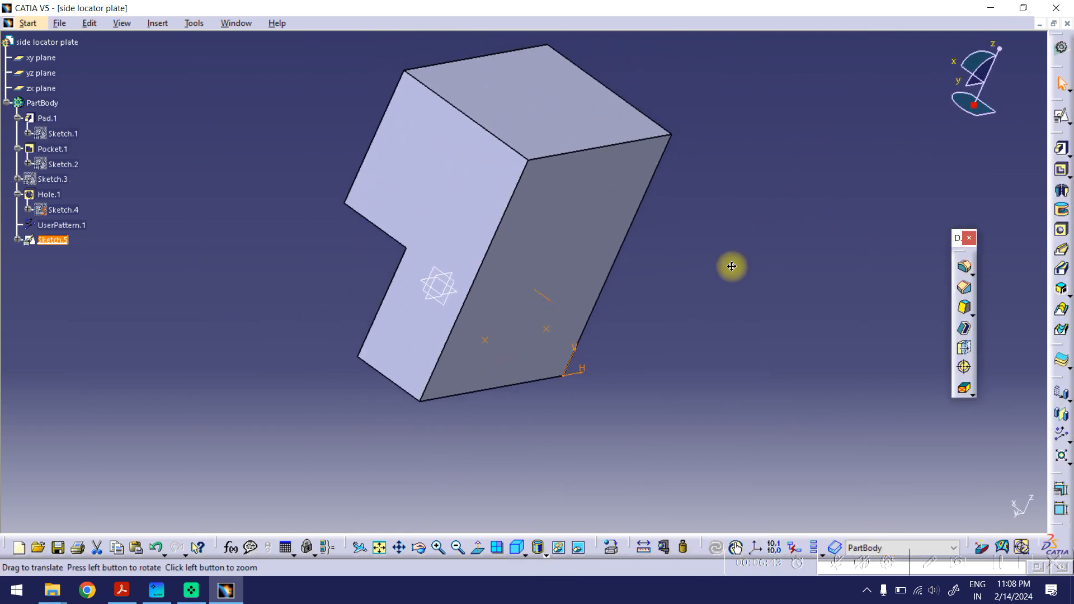
{"action": "left_click", "coordinate": [1061, 230]}
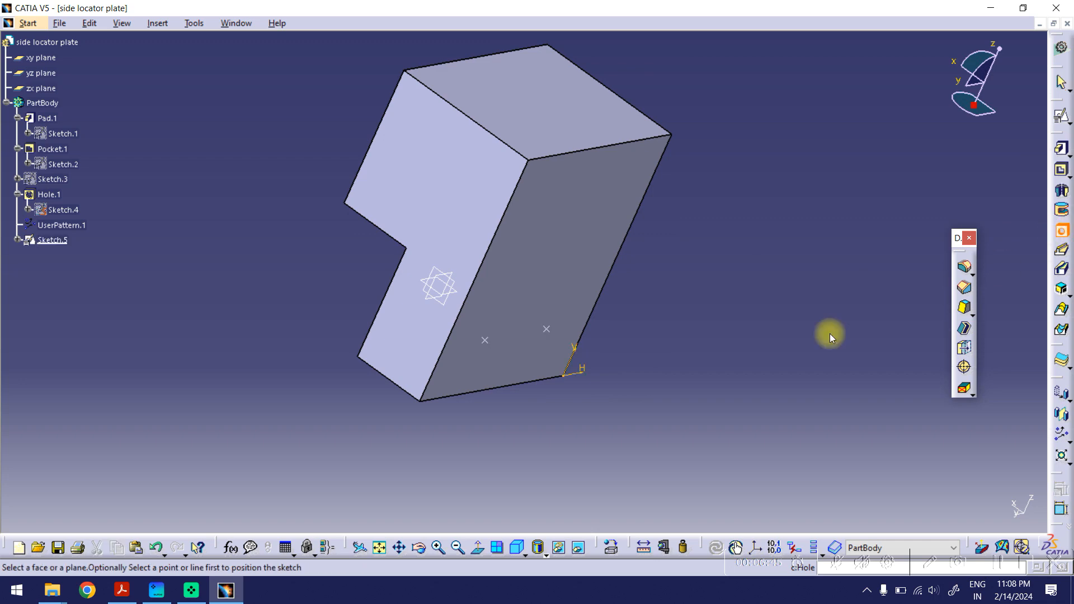
{"action": "left_click", "coordinate": [484, 342]}
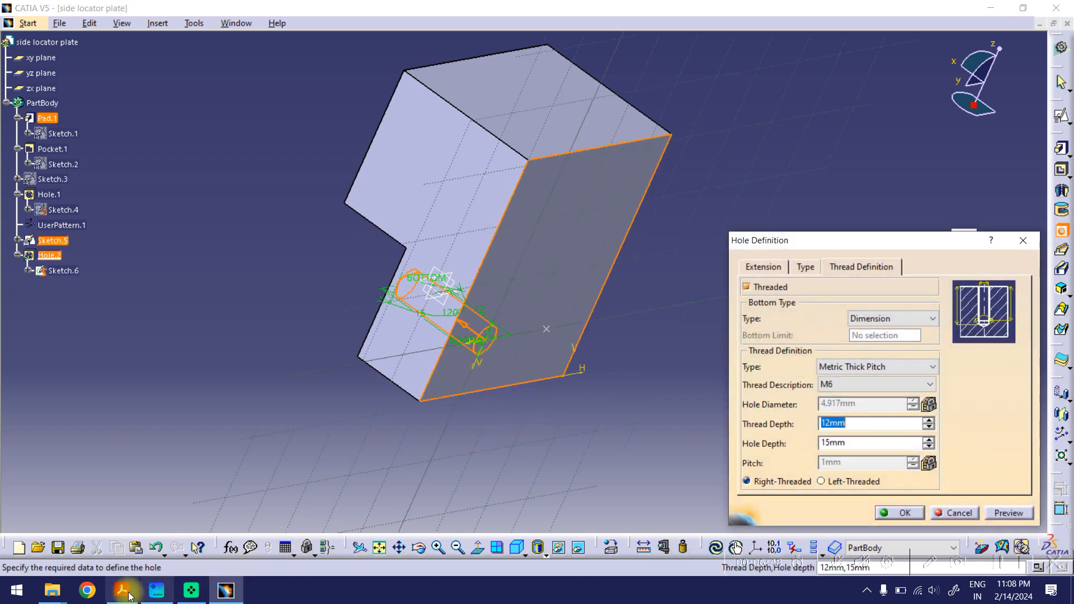
{"action": "left_click", "coordinate": [122, 591]}
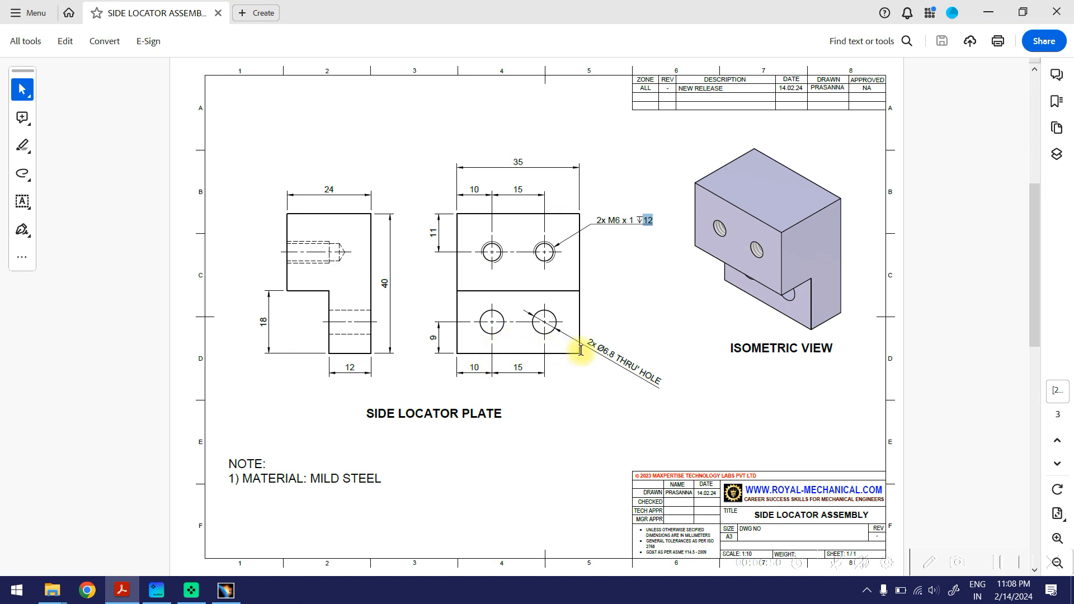
{"action": "left_click", "coordinate": [989, 12]}
- Set the hole to extend up to last with a 6.8 mm diameter and create it
{"action": "left_click", "coordinate": [755, 288]}
{"action": "left_click", "coordinate": [765, 268]}
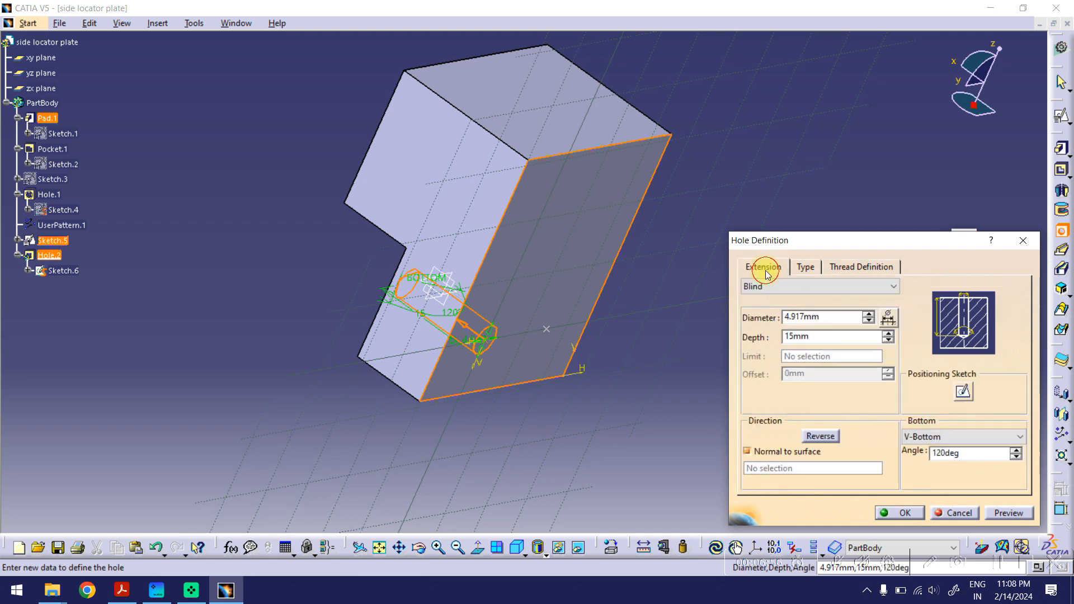
{"action": "left_click", "coordinate": [807, 291]}
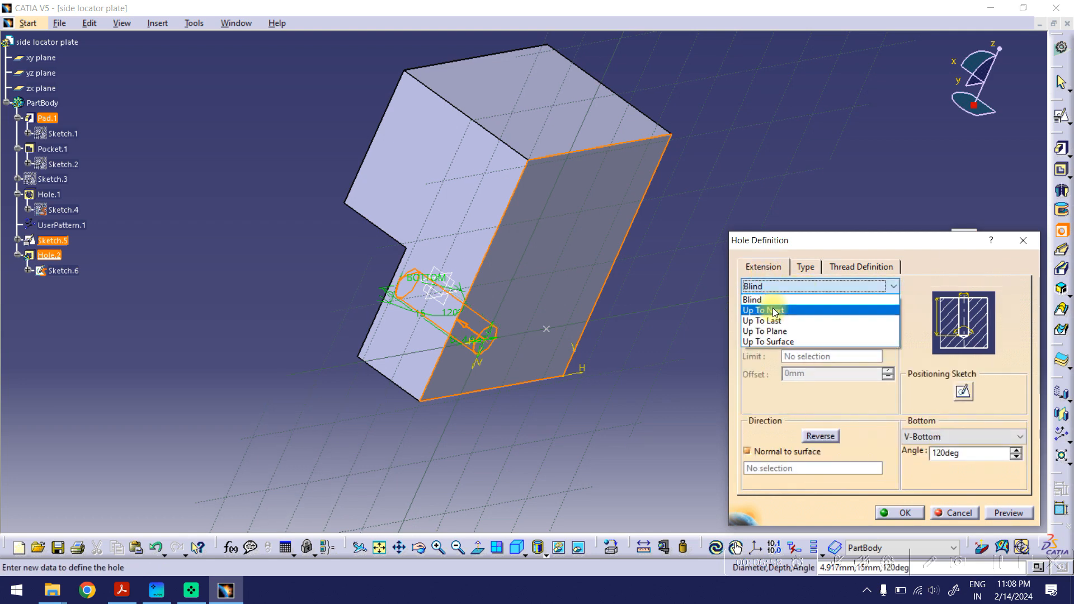
{"action": "left_click", "coordinate": [781, 321]}
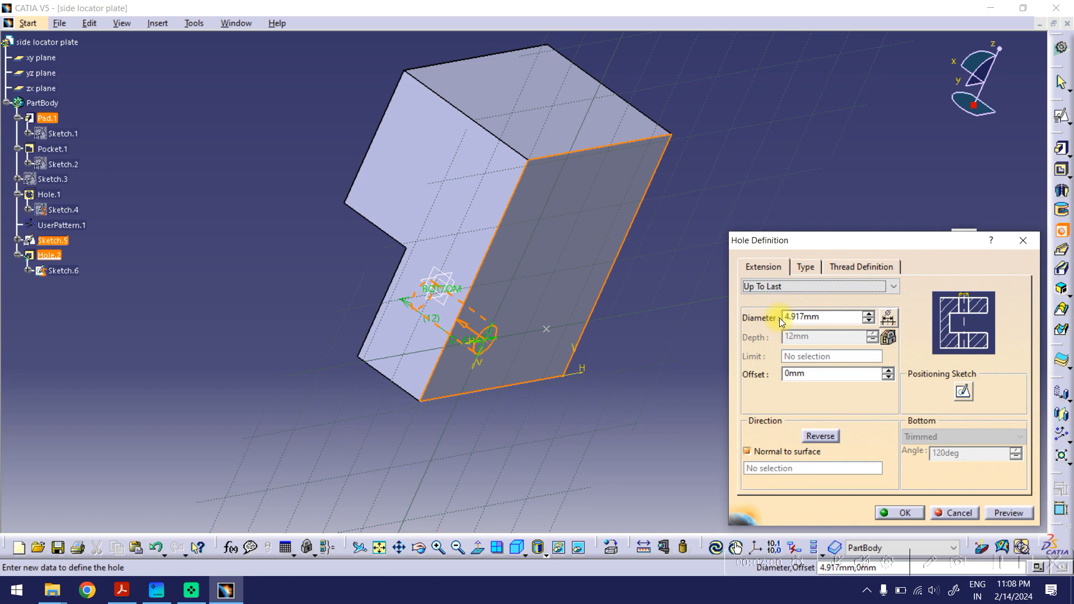
{"action": "left_click", "coordinate": [795, 317]}
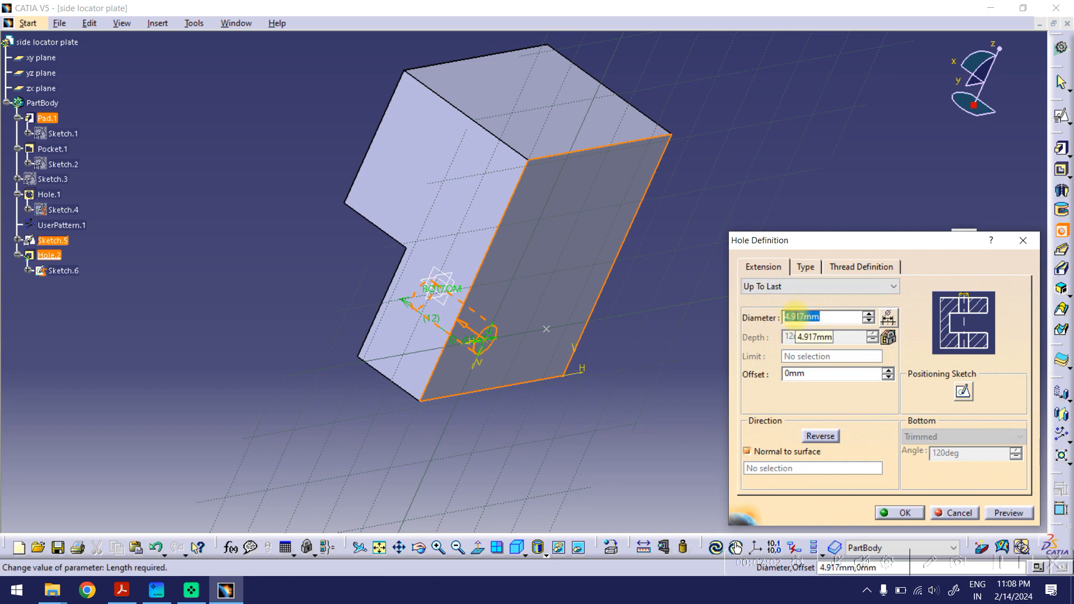
{"action": "type", "text": "6.8"}
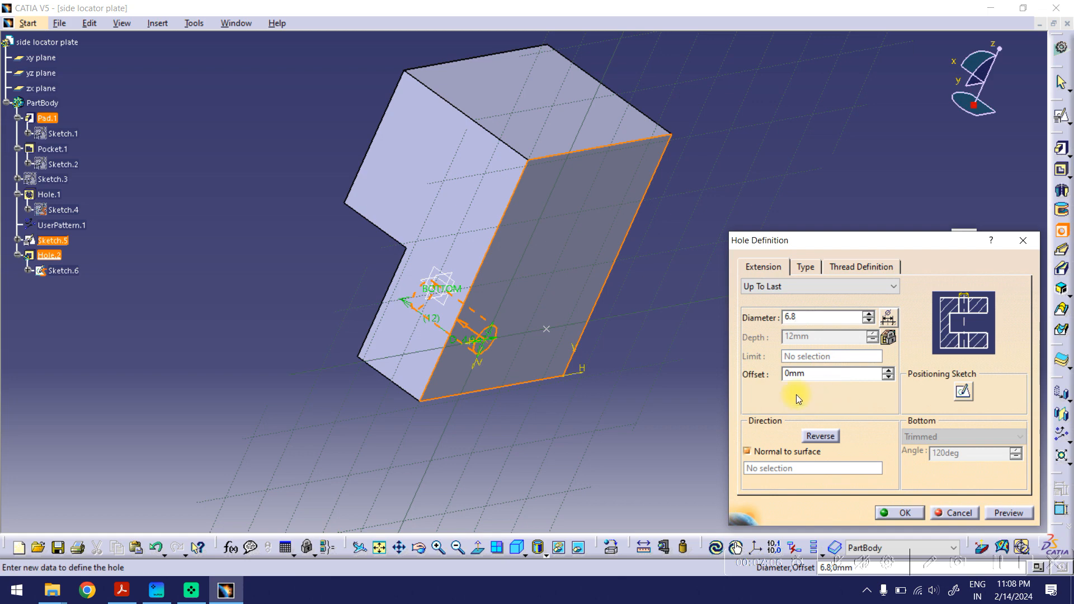
{"action": "left_click", "coordinate": [1007, 512]}
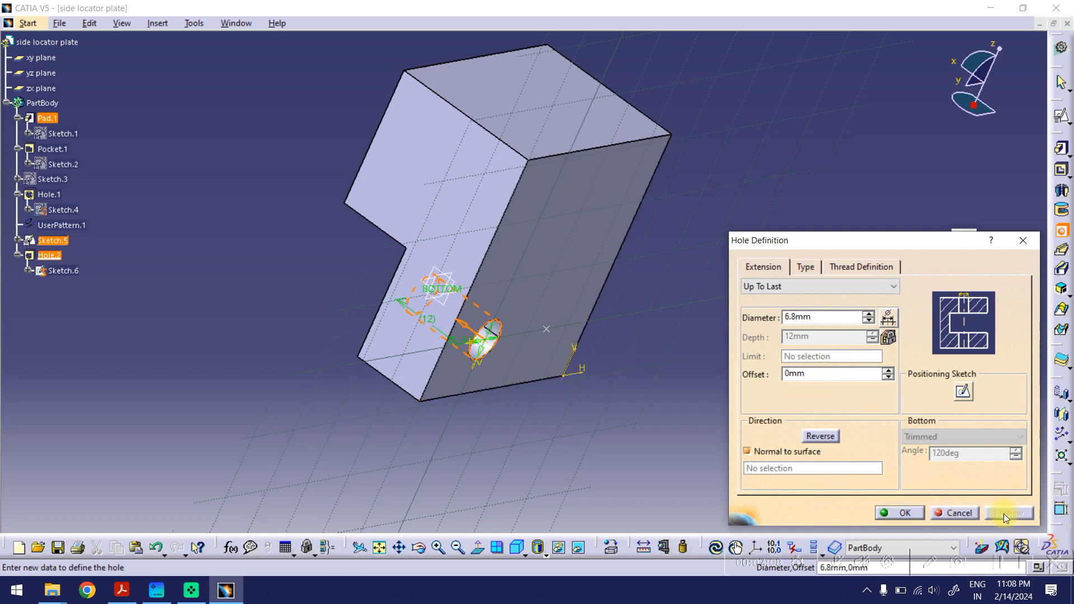
{"action": "key", "text": "Return"}
{"action": "middle_click_drag", "start_coordinate": [394, 381], "coordinate": [265, 314]}
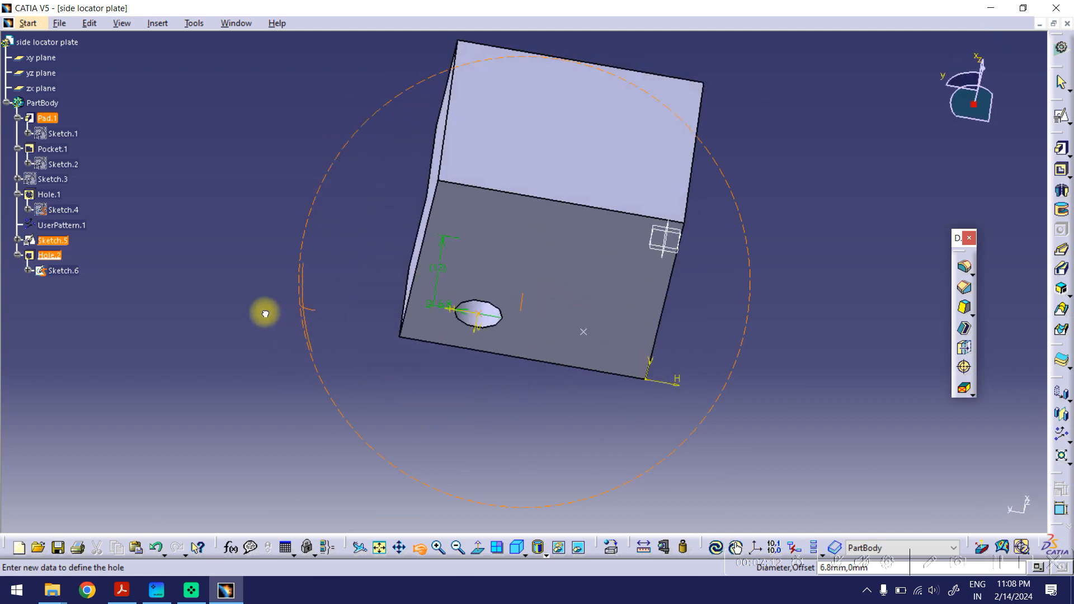
{"action": "left_click", "coordinate": [909, 508]}
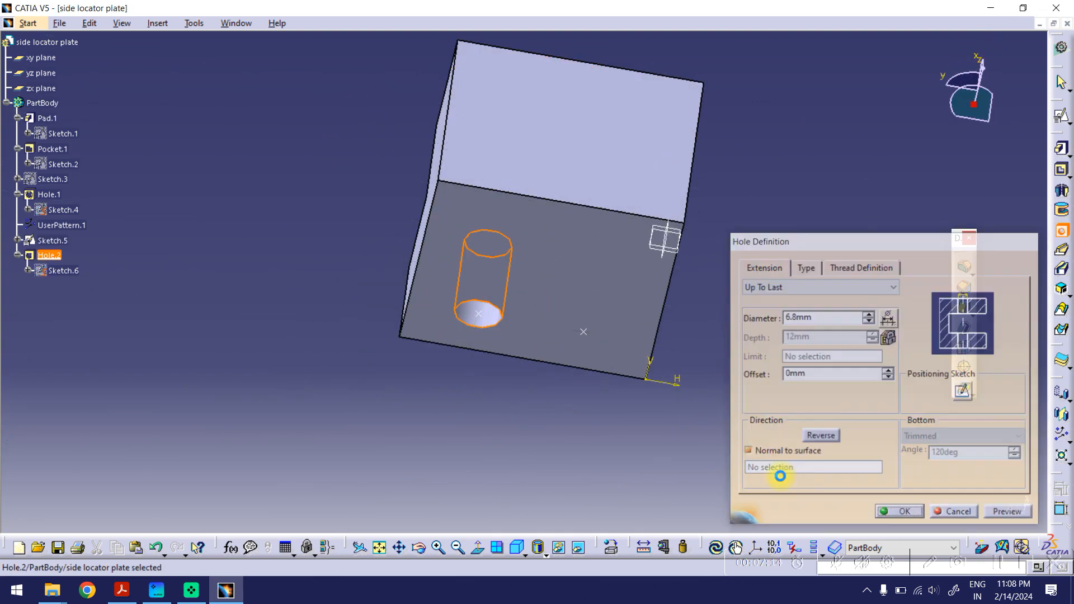
- Repeat the 6.8 mm hole at the Sketch.5 points with a user pattern
{"action": "left_click", "coordinate": [513, 547]}
{"action": "left_click", "coordinate": [423, 483]}
{"action": "middle_click_drag", "start_coordinate": [463, 441], "coordinate": [556, 355]}
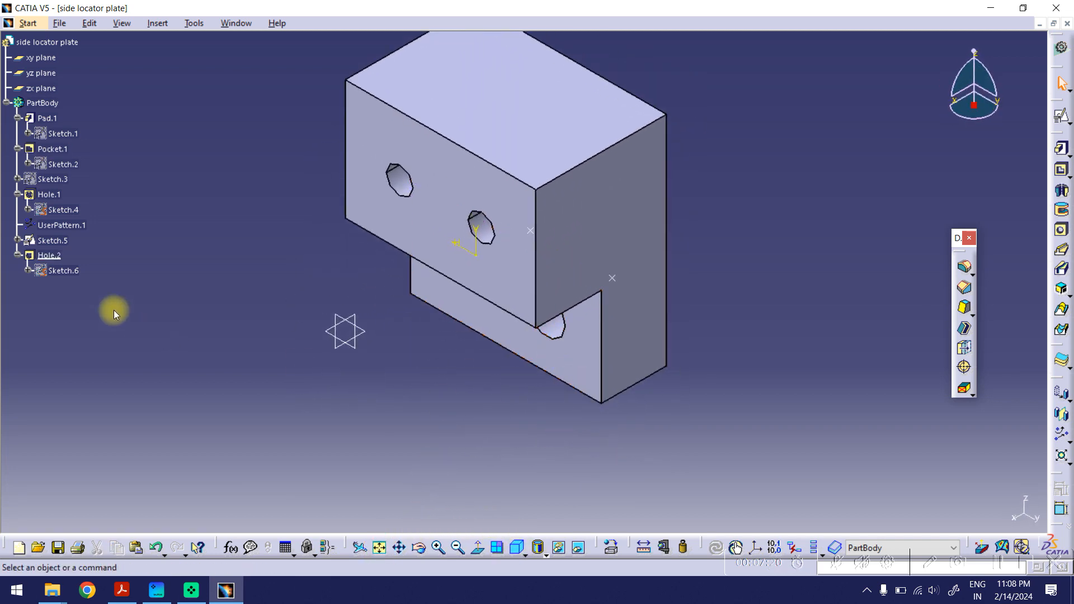
{"action": "left_click", "coordinate": [50, 255]}
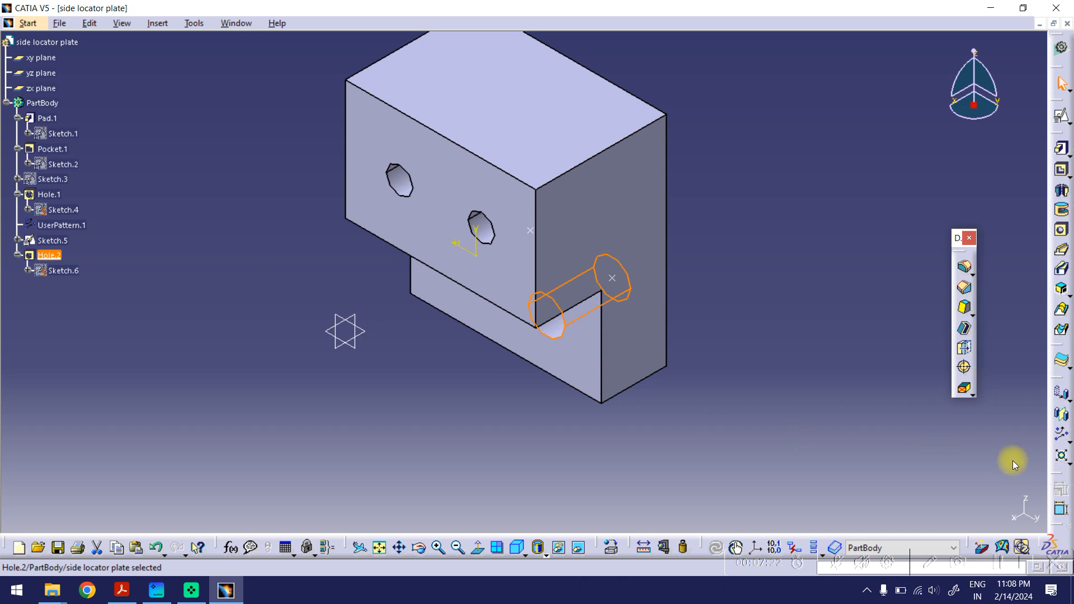
{"action": "left_click", "coordinate": [1059, 437]}
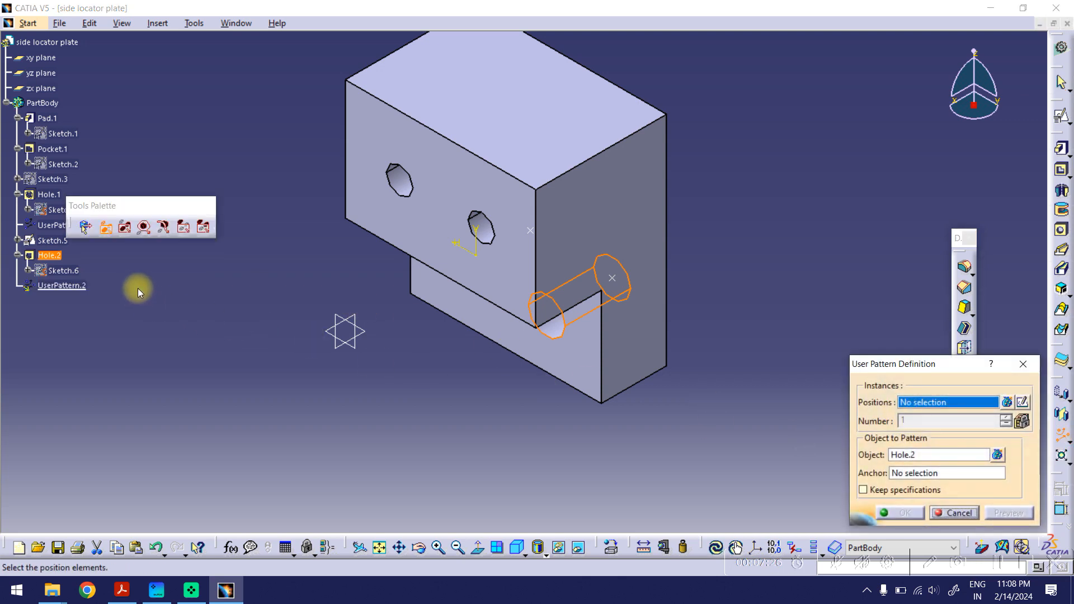
{"action": "left_click", "coordinate": [53, 245]}
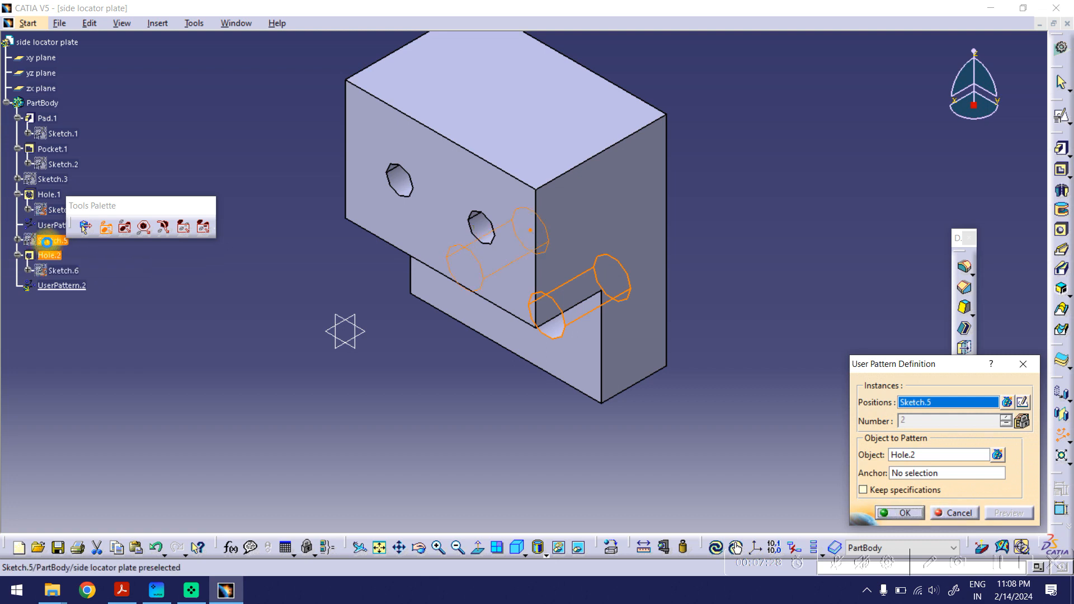
{"action": "left_click", "coordinate": [897, 514]}
- Look up the next part in the PDF drawing, then save the finished model as side locator plate.CATPart in the Drill Jig Design Catia V5 folder
{"action": "left_click_drag", "start_coordinate": [421, 546], "coordinate": [813, 311]}
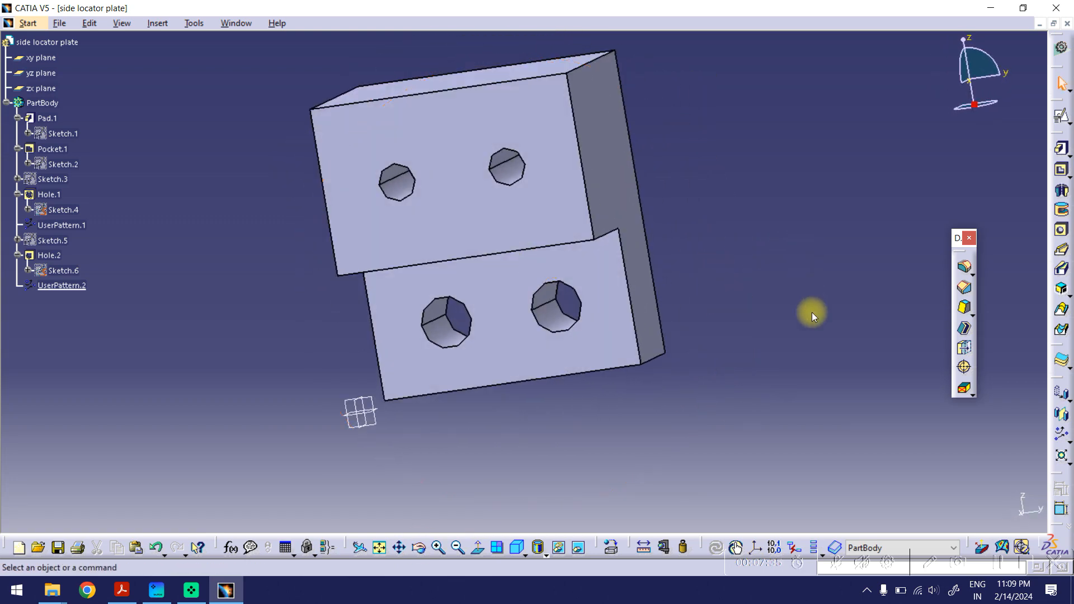
{"action": "left_click", "coordinate": [123, 589]}
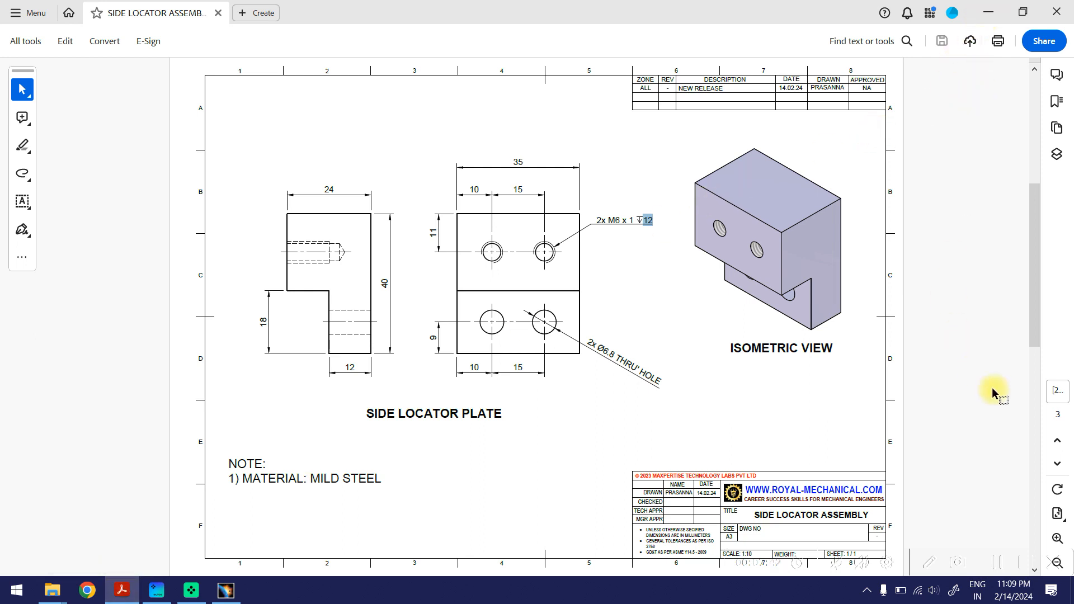
{"action": "left_click", "coordinate": [1057, 466]}
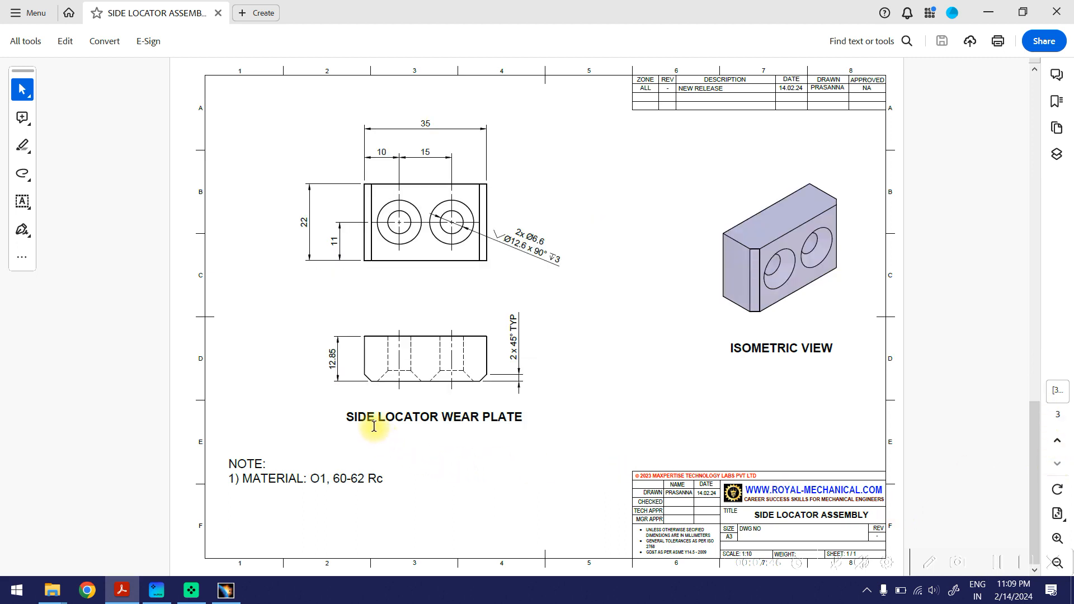
{"action": "left_click", "coordinate": [989, 12]}
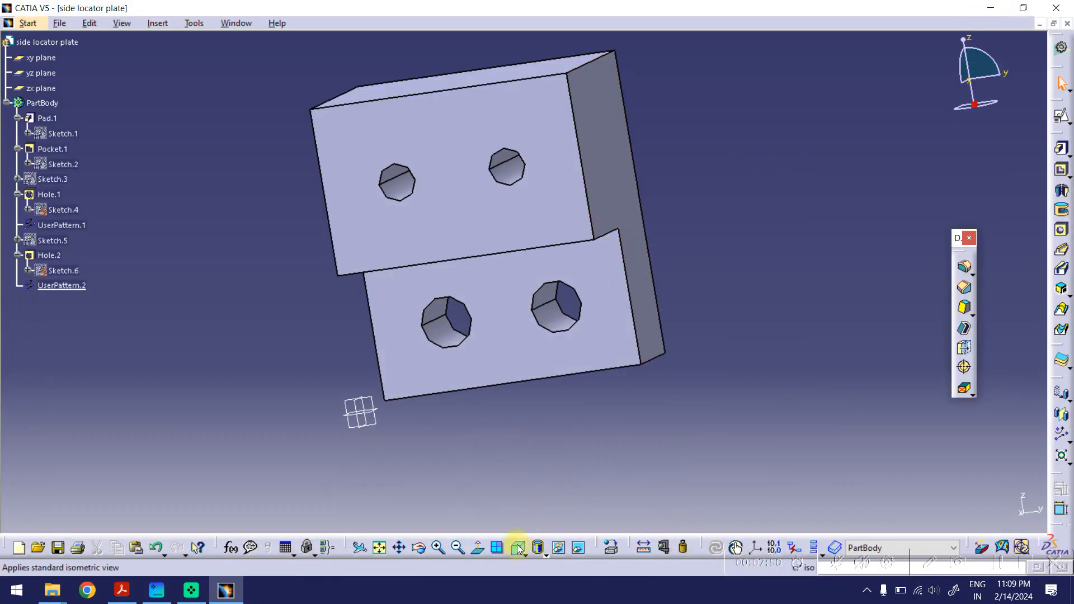
{"action": "left_click", "coordinate": [517, 547]}
{"action": "left_click", "coordinate": [381, 548]}
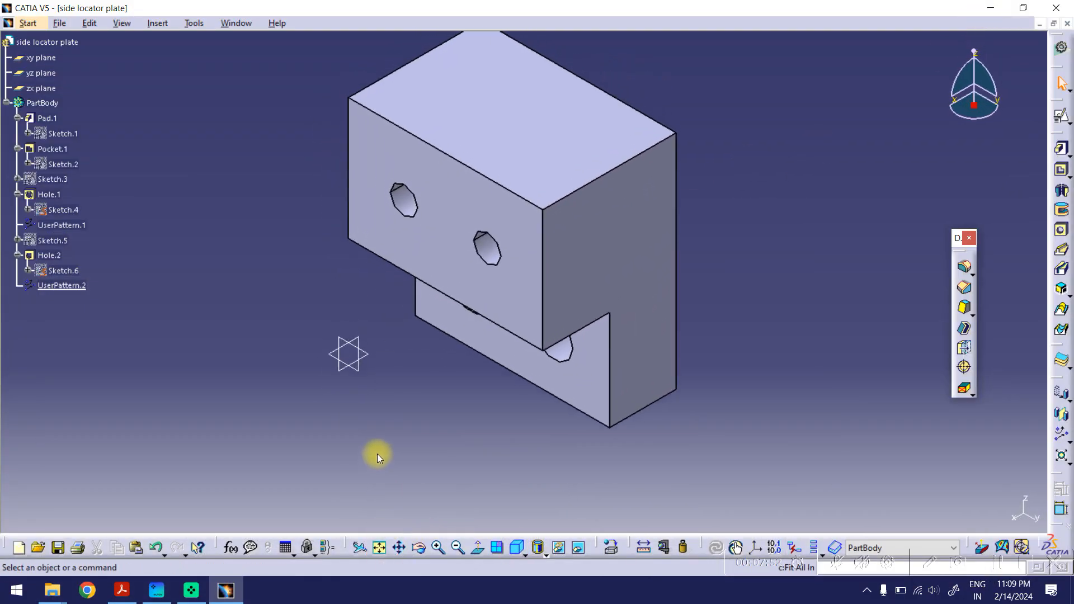
{"action": "key", "text": "ctrl+s"}
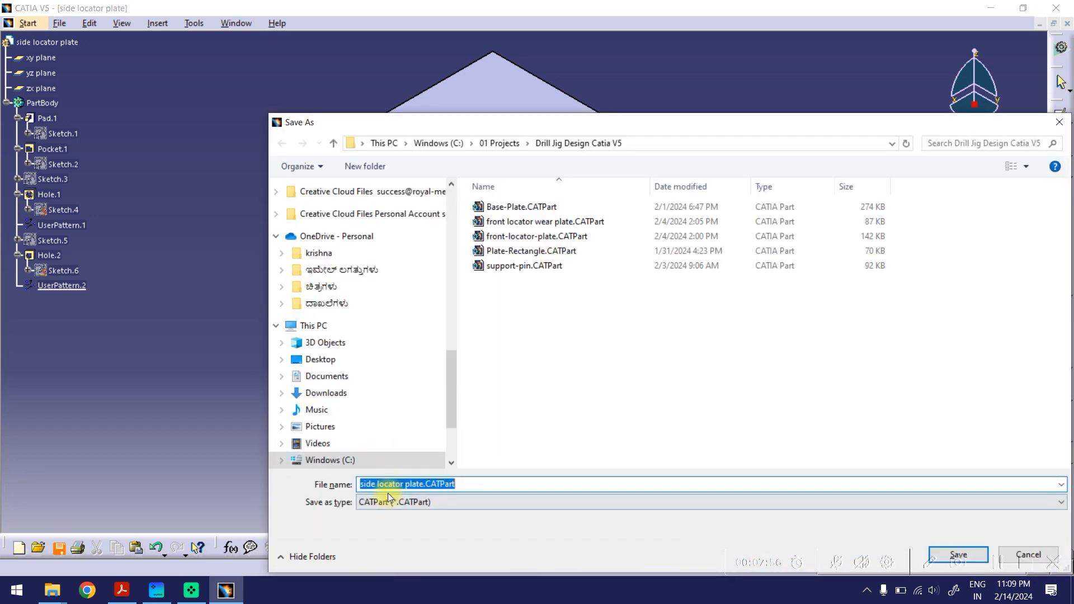
{"action": "left_click_drag", "start_coordinate": [664, 126], "coordinate": [563, 59]}
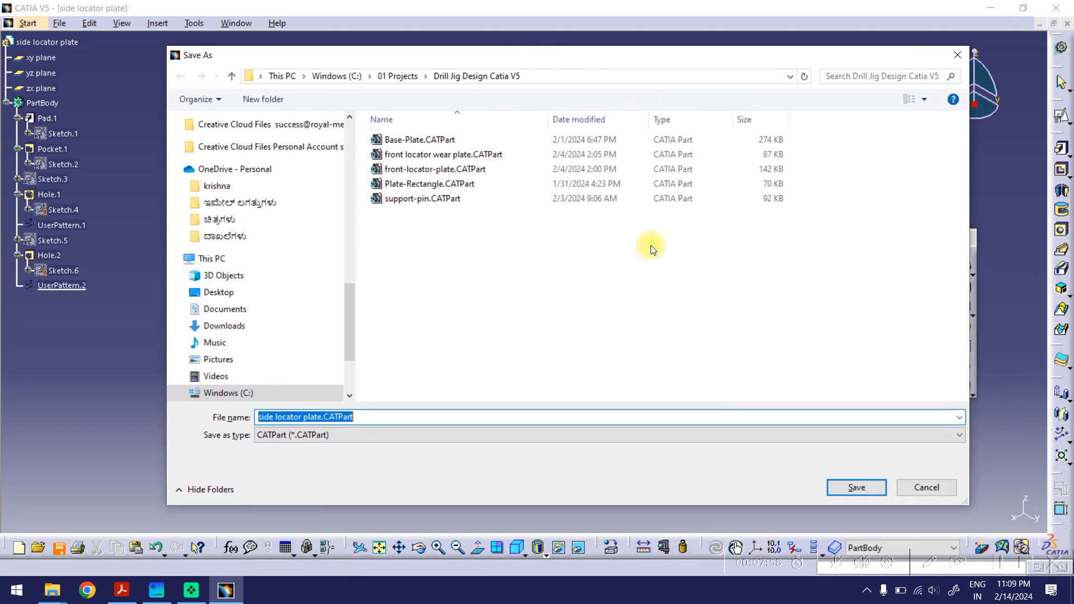
{"action": "left_click", "coordinate": [849, 485]}
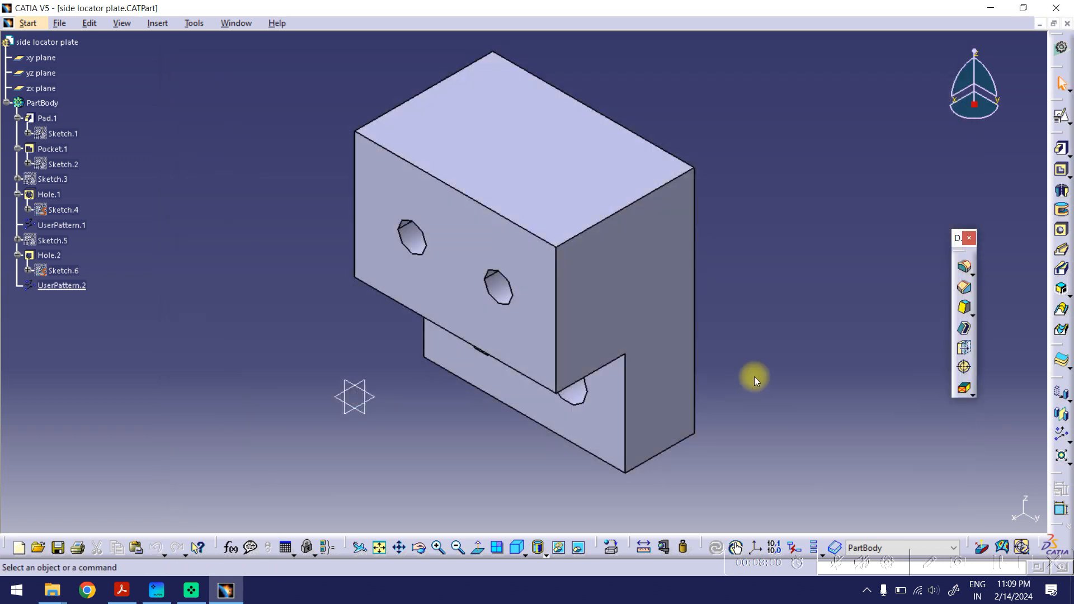
- Create a new part named "side locator wear plate", checking the name in the PDF drawing
{"action": "left_click", "coordinate": [62, 25]}
{"action": "left_click", "coordinate": [73, 38]}
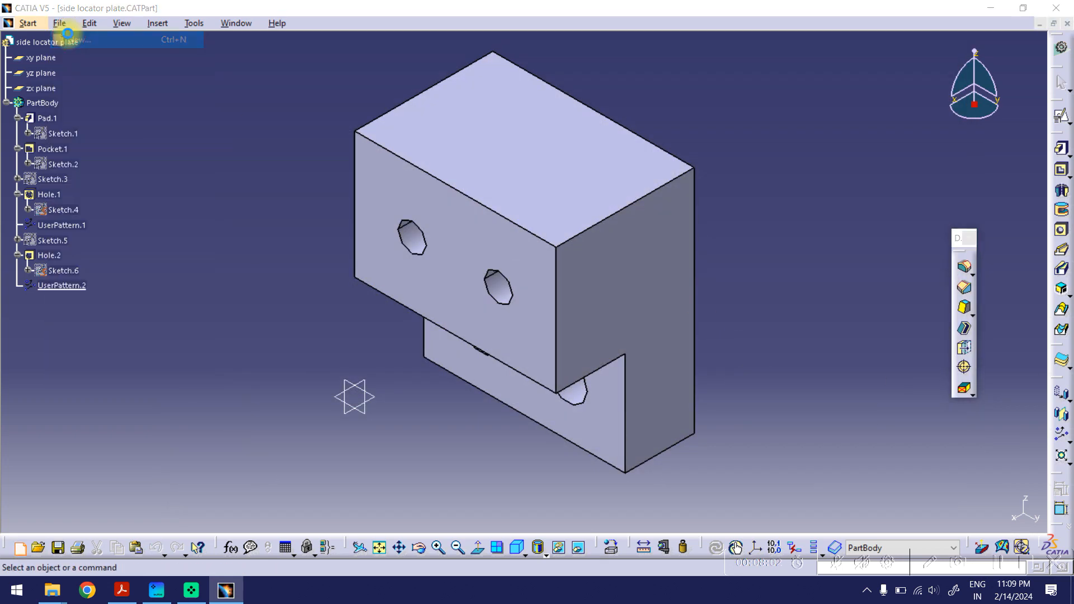
{"action": "left_click", "coordinate": [122, 590]}
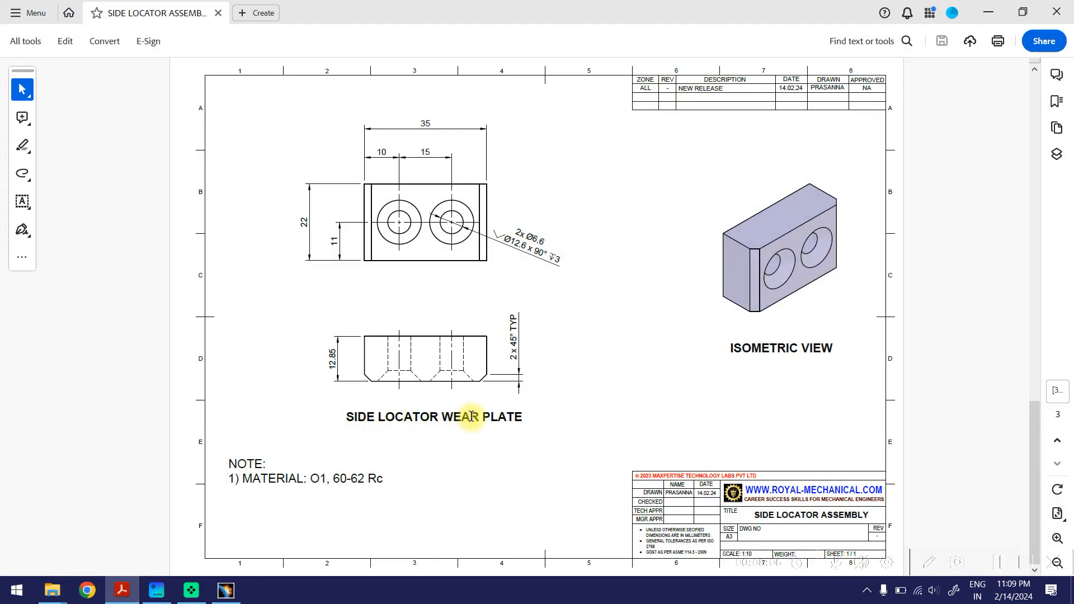
{"action": "left_click", "coordinate": [987, 14]}
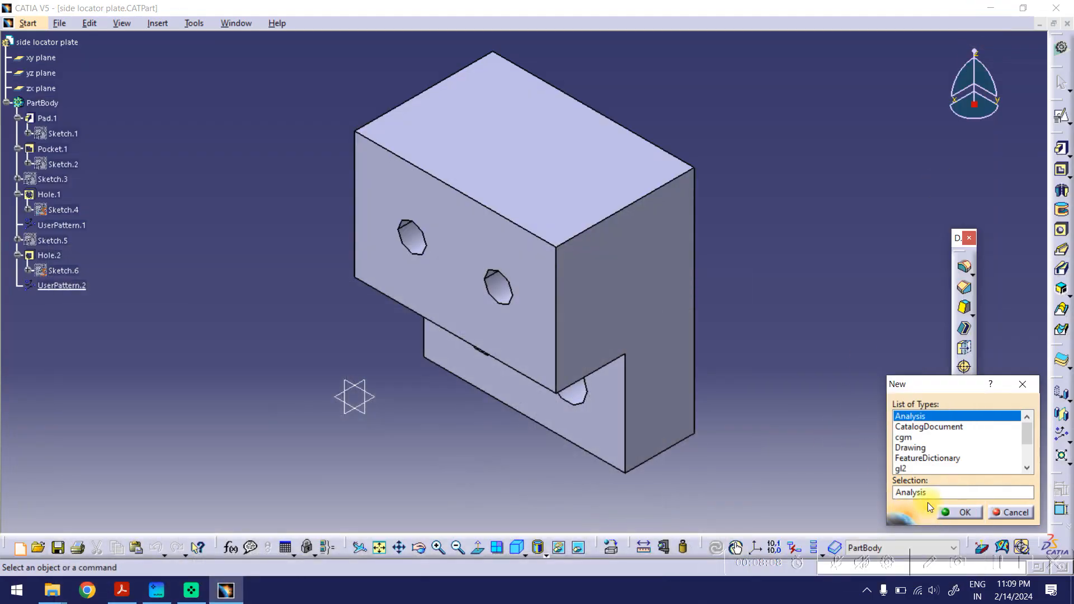
{"action": "scroll", "coordinate": [1020, 454], "scroll_direction": "down", "scroll_amount": 2}
{"action": "left_click", "coordinate": [905, 428]}
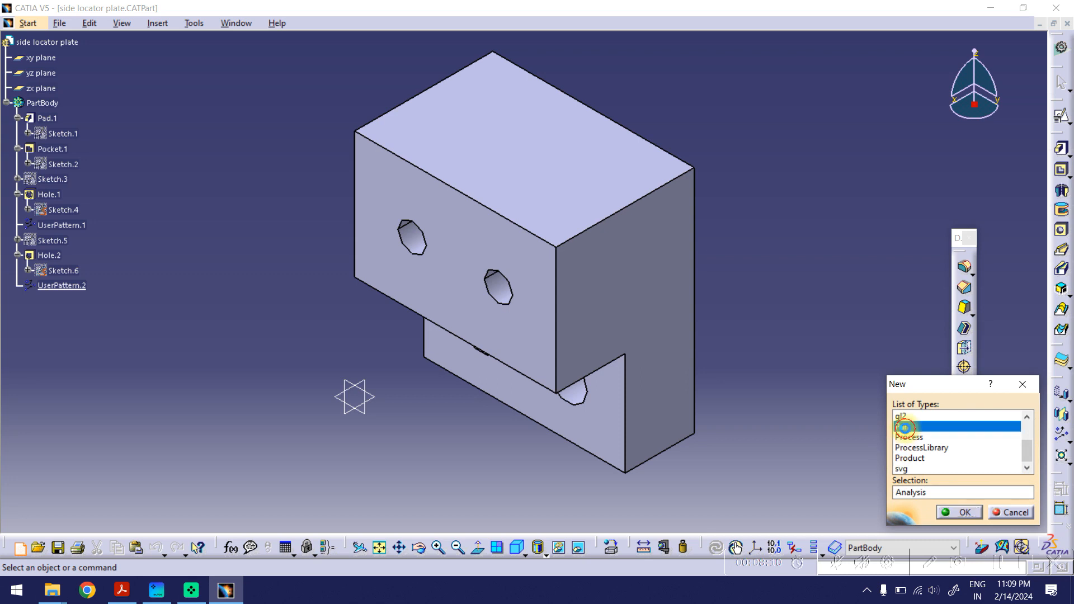
{"action": "left_click", "coordinate": [960, 513]}
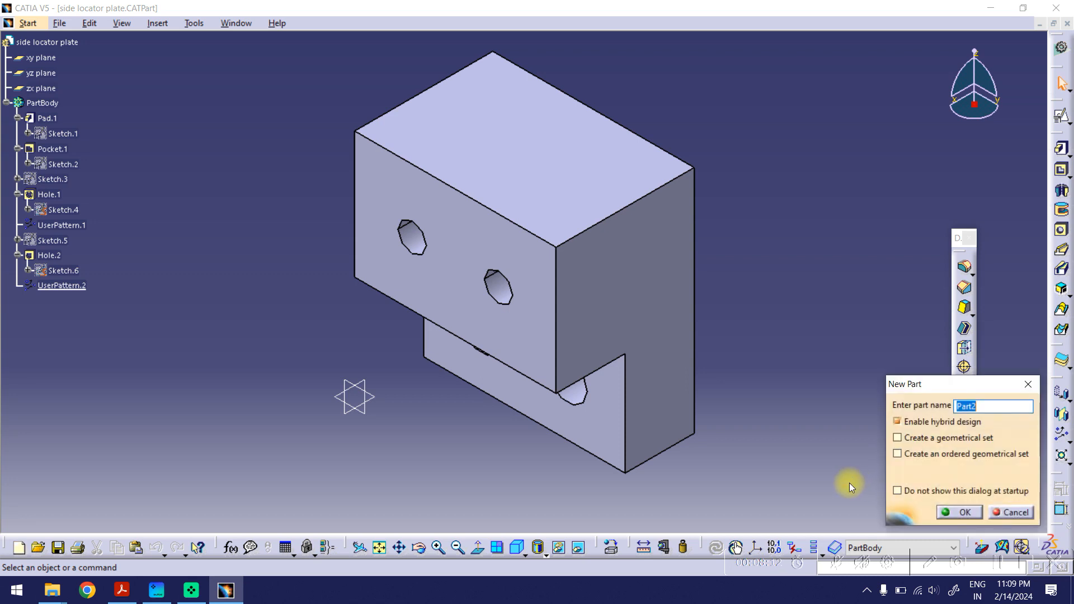
{"action": "type", "text": "side"}
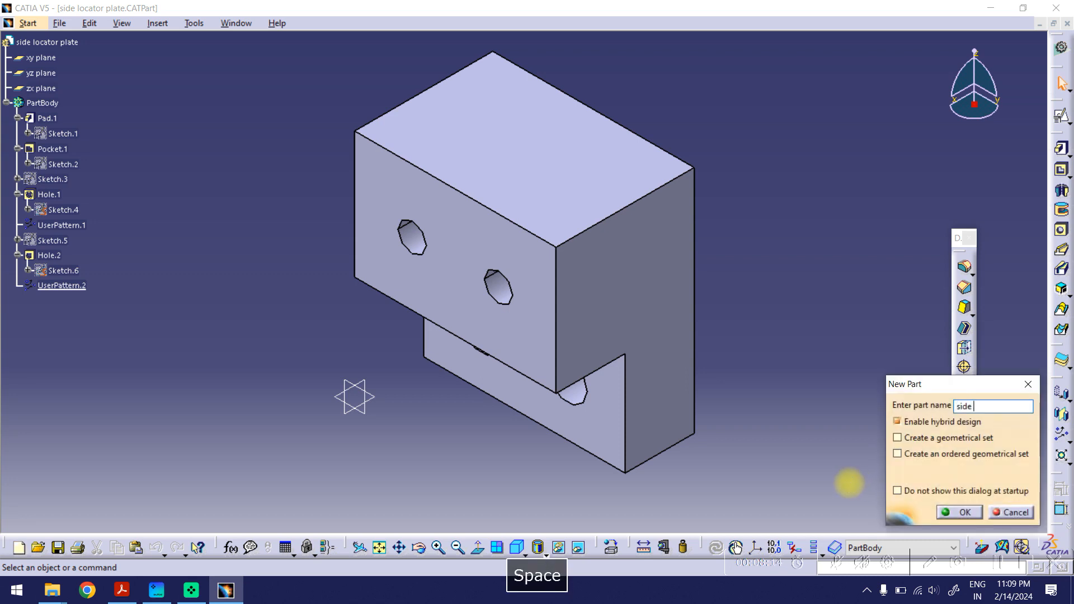
{"action": "type", "text": " locator wear plate"}
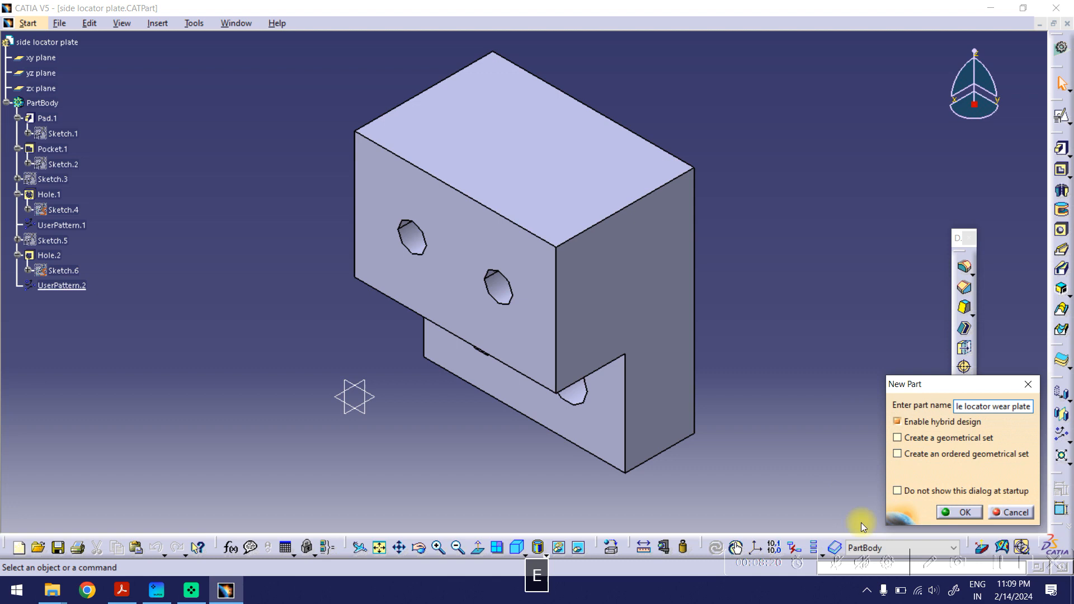
{"action": "left_click", "coordinate": [958, 518]}
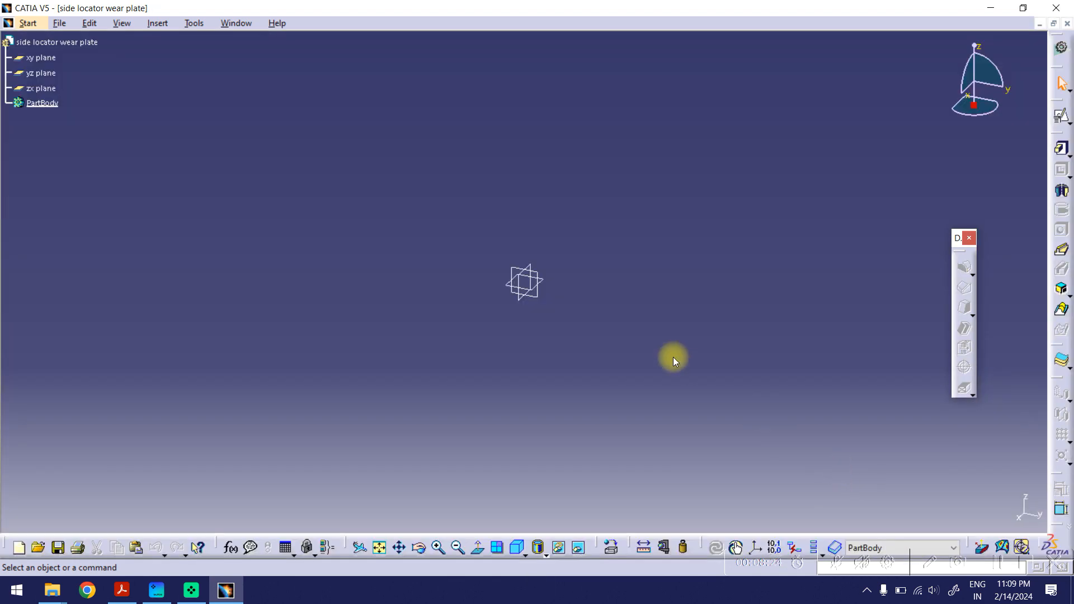
- Check the wear plate's dimensions in the PDF drawing, then open a positioned sketch on the yz plane
{"action": "left_click", "coordinate": [122, 590]}
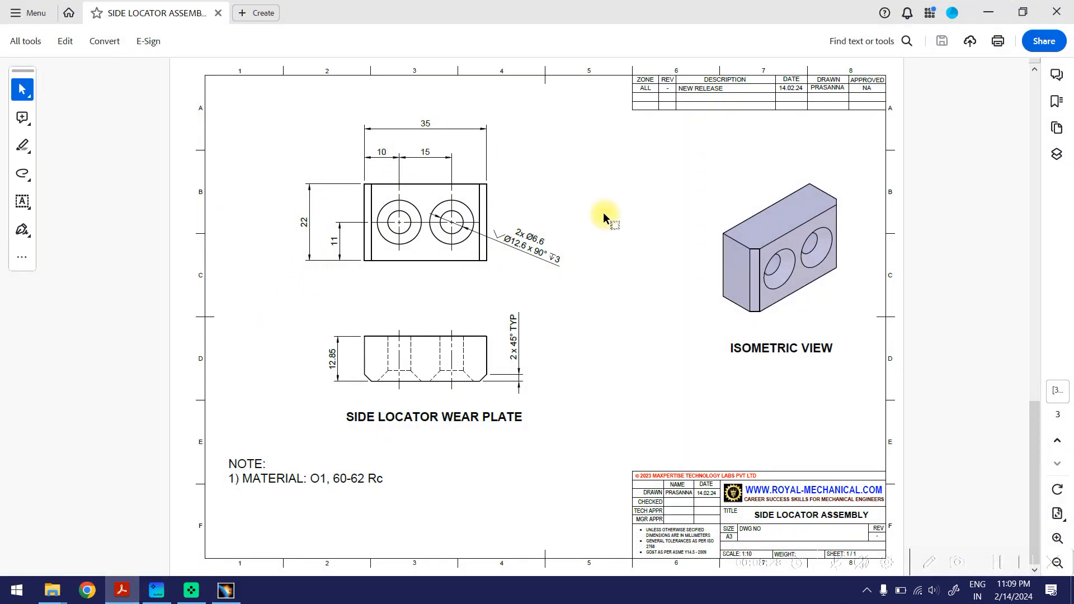
{"action": "left_click", "coordinate": [992, 11]}
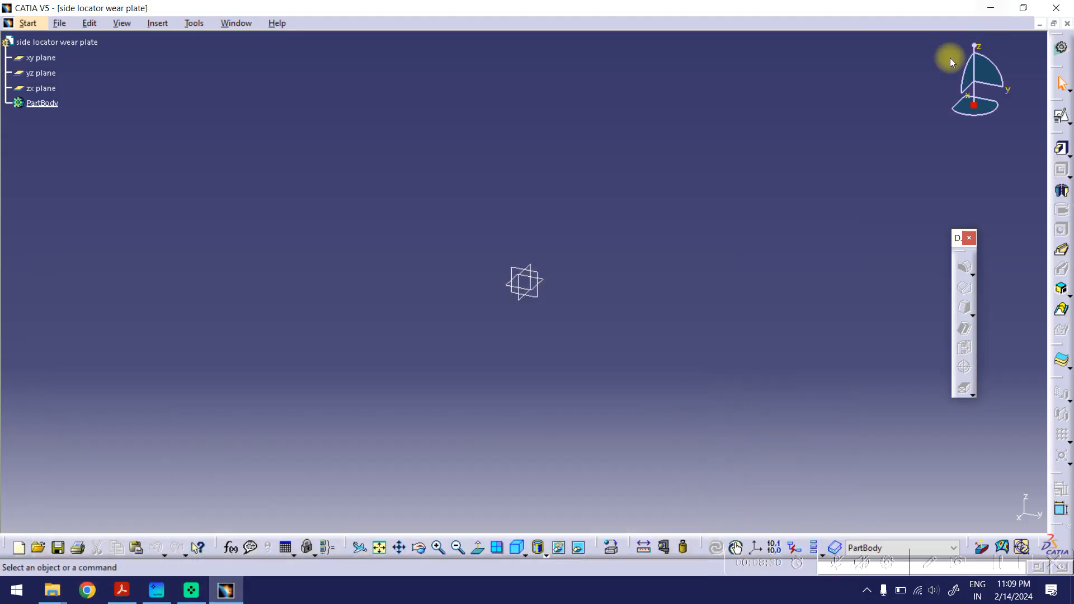
{"action": "left_click", "coordinate": [1063, 112]}
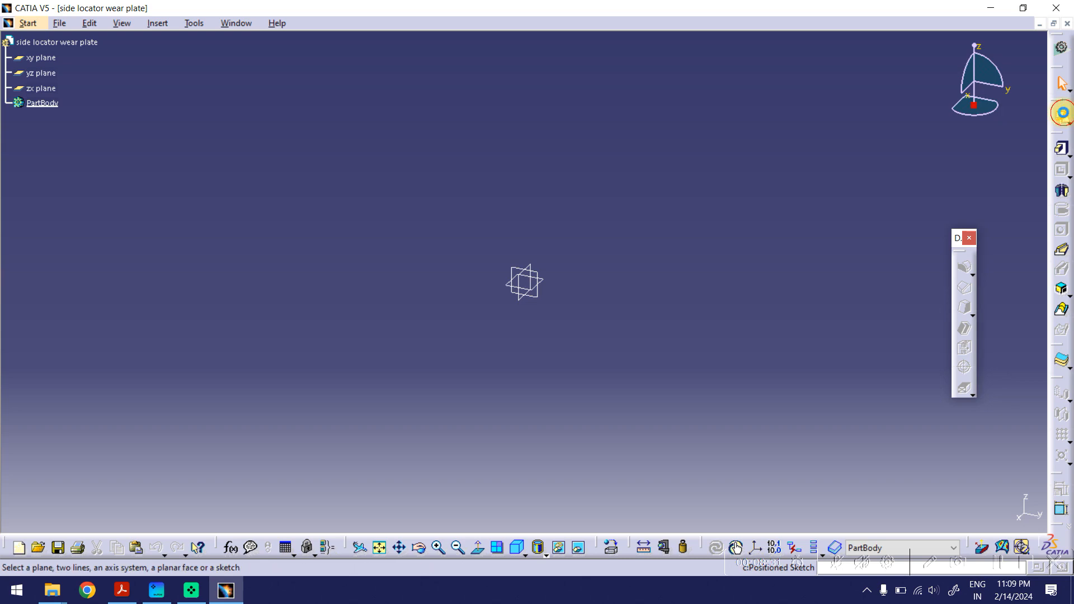
{"action": "left_click", "coordinate": [542, 302]}
{"action": "left_click", "coordinate": [943, 512]}
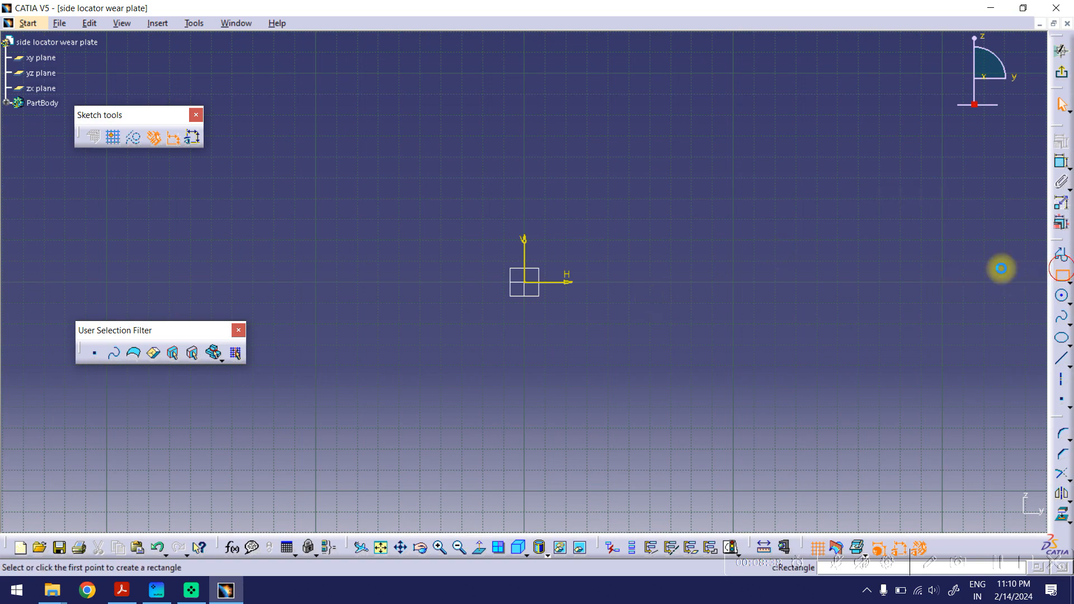
- Sketch a rectangle about 66 mm wide and 37 mm high with its lower-left corner at the origin
{"action": "left_click", "coordinate": [1061, 274]}
{"action": "left_click", "coordinate": [525, 283]}
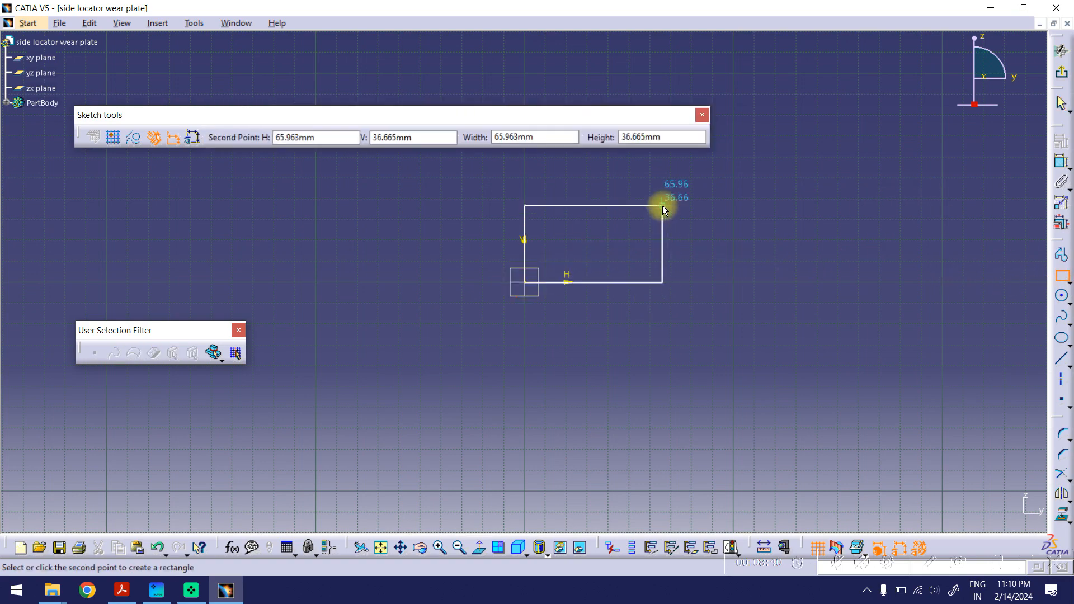
{"action": "left_click", "coordinate": [663, 207]}
- Dimension the rectangle's width along its top edge and its height along its right edge
{"action": "left_click", "coordinate": [1059, 168]}
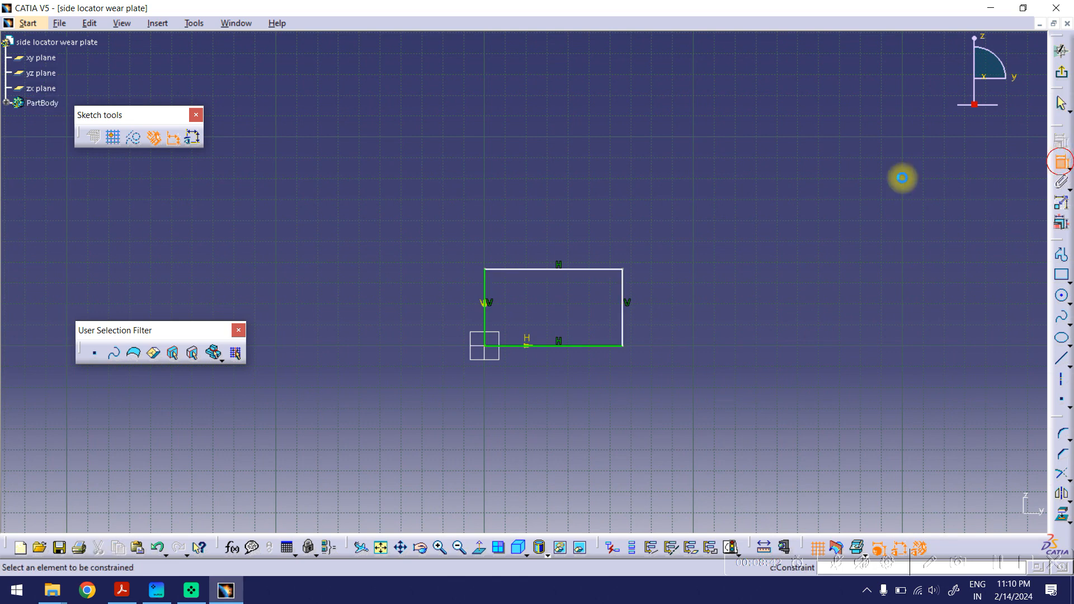
{"action": "left_click", "coordinate": [535, 268]}
{"action": "left_click", "coordinate": [537, 231]}
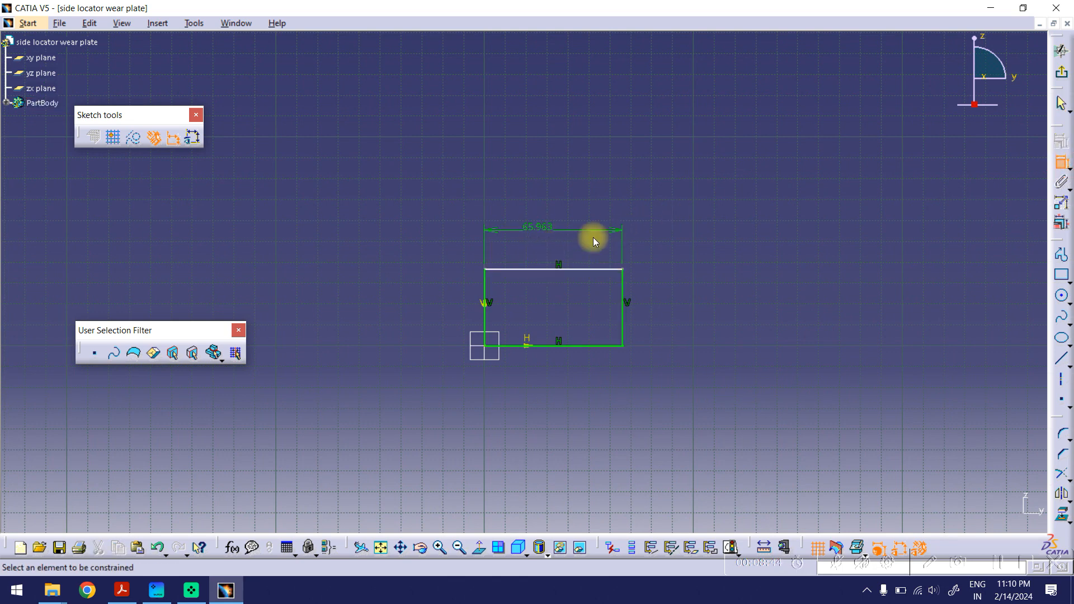
{"action": "left_click", "coordinate": [626, 295]}
{"action": "left_click", "coordinate": [666, 298]}
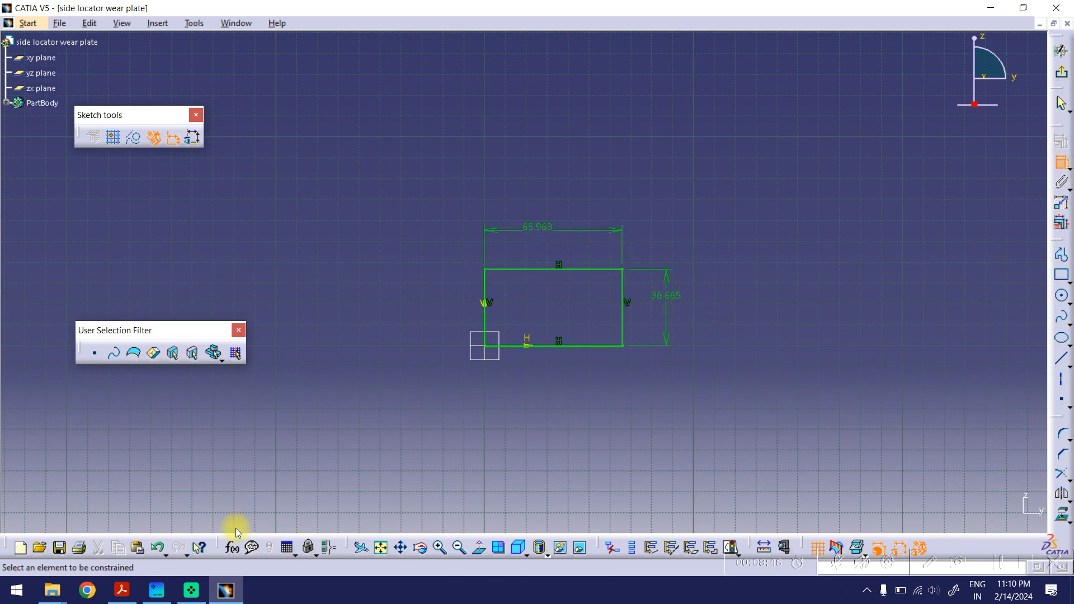
- Check the wear plate's size in the PDF drawing, then set the rectangle's height to 22 mm
{"action": "left_click", "coordinate": [126, 587]}
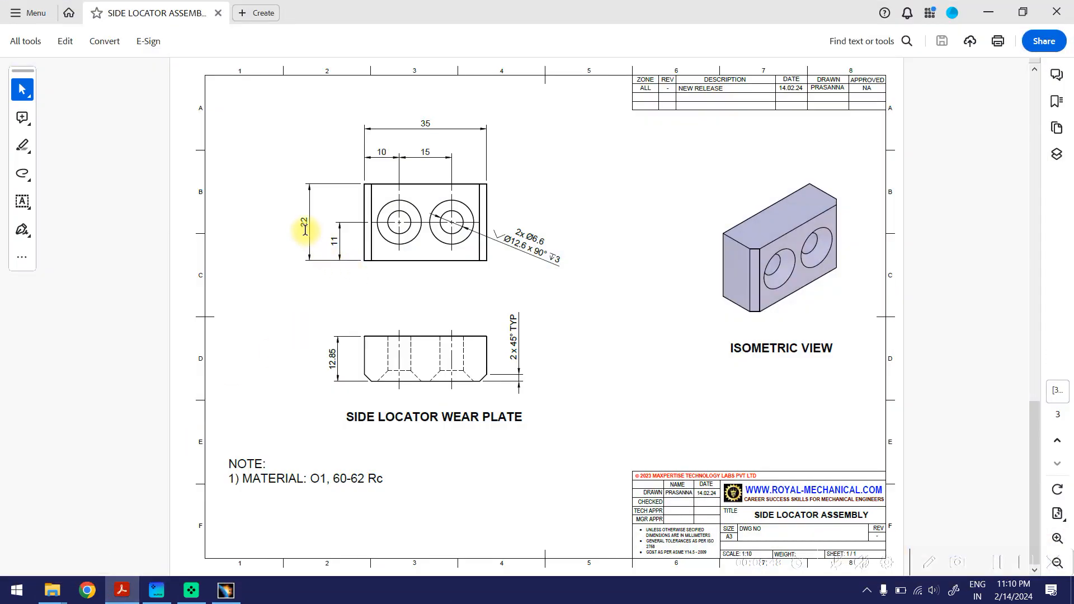
{"action": "left_click", "coordinate": [985, 12]}
{"action": "double_click", "coordinate": [667, 297]}
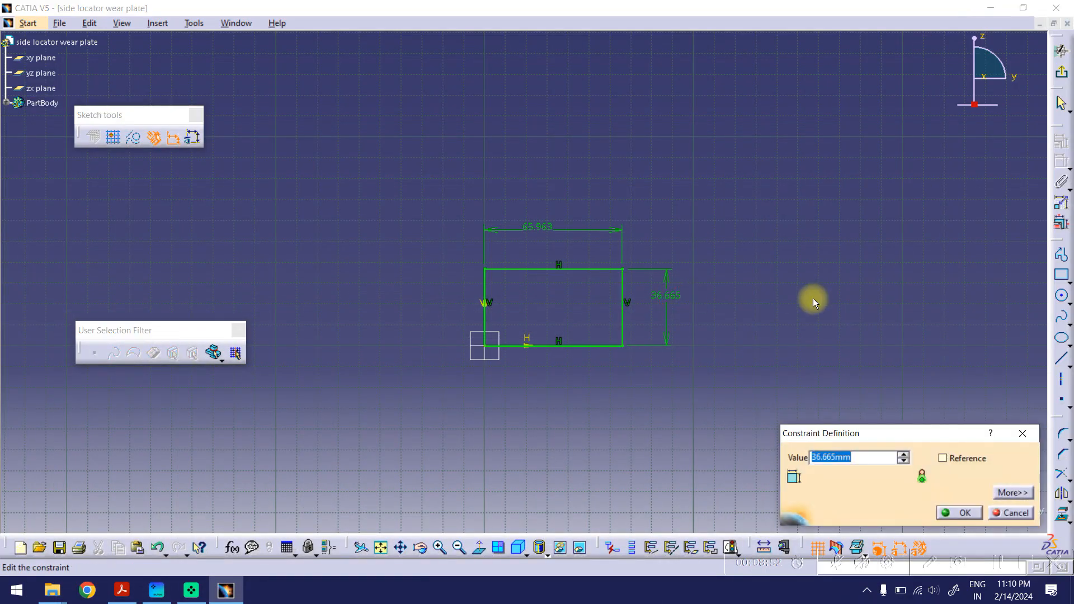
{"action": "type", "text": "22"}
{"action": "key", "text": "Return"}
- Set the rectangle's width to 35 mm and exit the sketch
{"action": "double_click", "coordinate": [537, 257]}
{"action": "type", "text": "35"}
{"action": "key", "text": "Return"}
{"action": "left_click", "coordinate": [555, 324]}
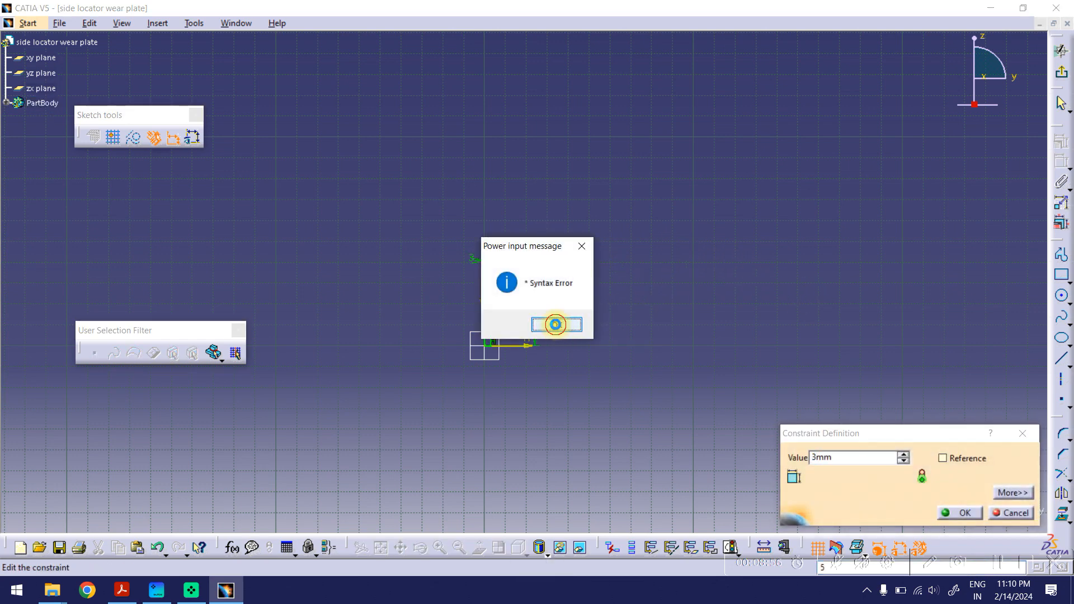
{"action": "double_click", "coordinate": [845, 457]}
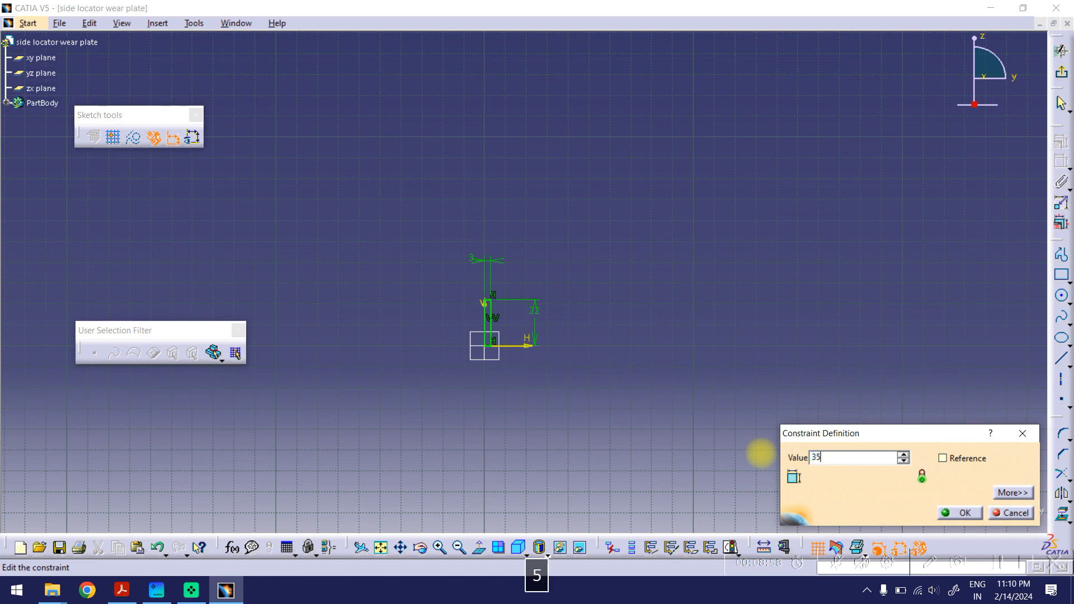
{"action": "type", "text": "35"}
{"action": "key", "text": "Return"}
{"action": "left_click", "coordinate": [1060, 73]}
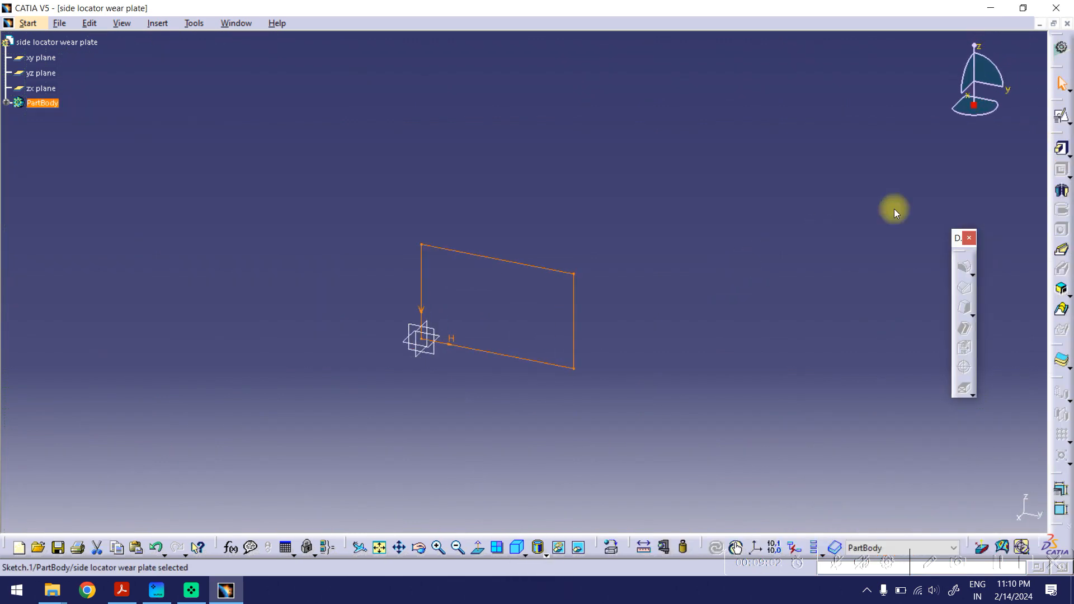
- Pad the rectangle to a length of 12.85 mm, checking the thickness in the PDF drawing
{"action": "left_click", "coordinate": [1059, 153]}
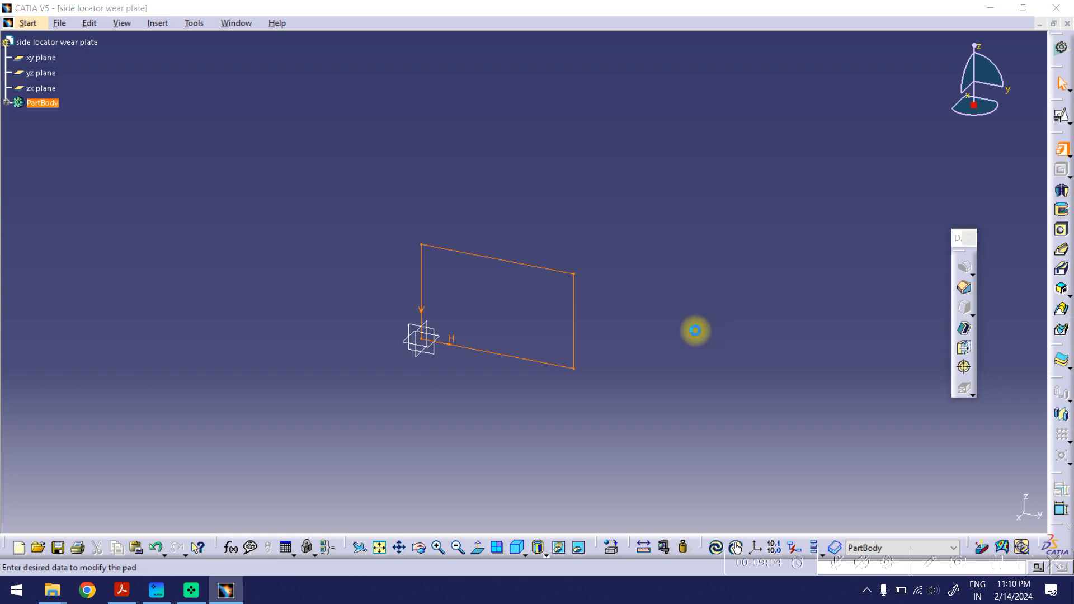
{"action": "left_click", "coordinate": [122, 591]}
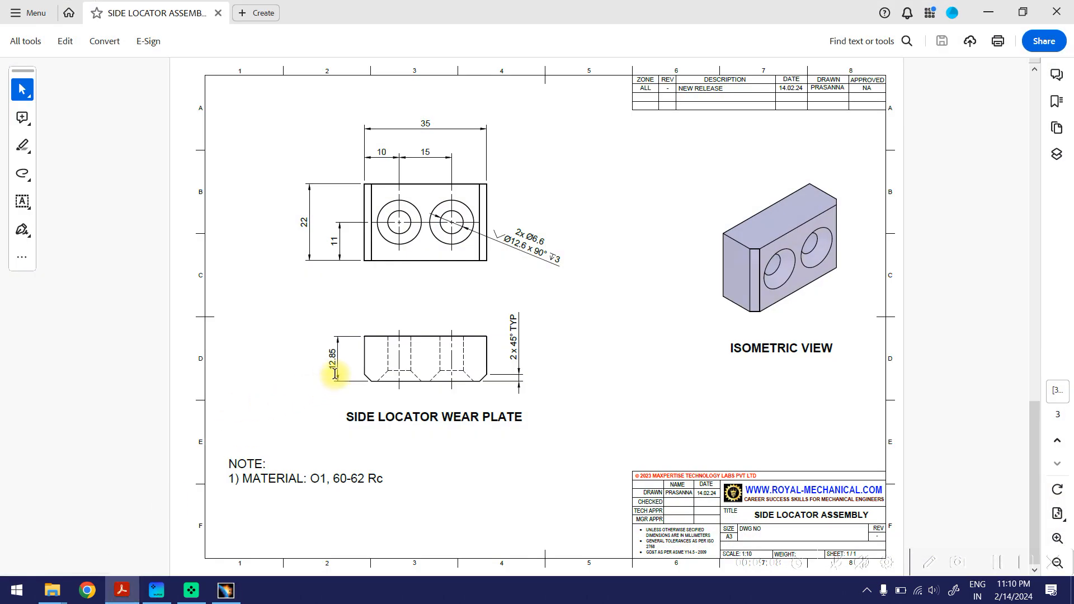
{"action": "left_click", "coordinate": [985, 12]}
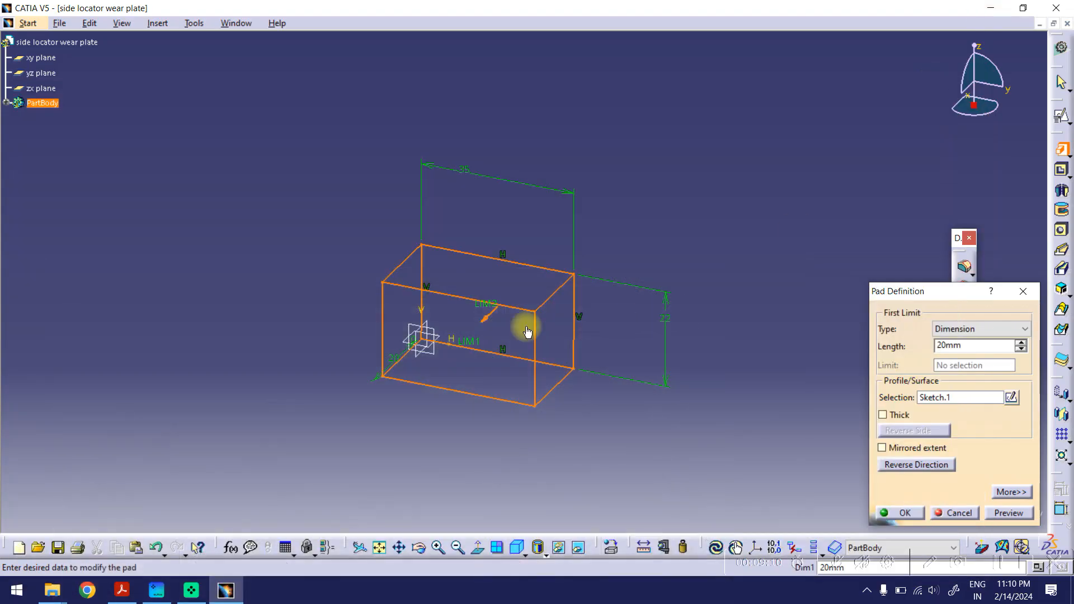
{"action": "double_click", "coordinate": [950, 345]}
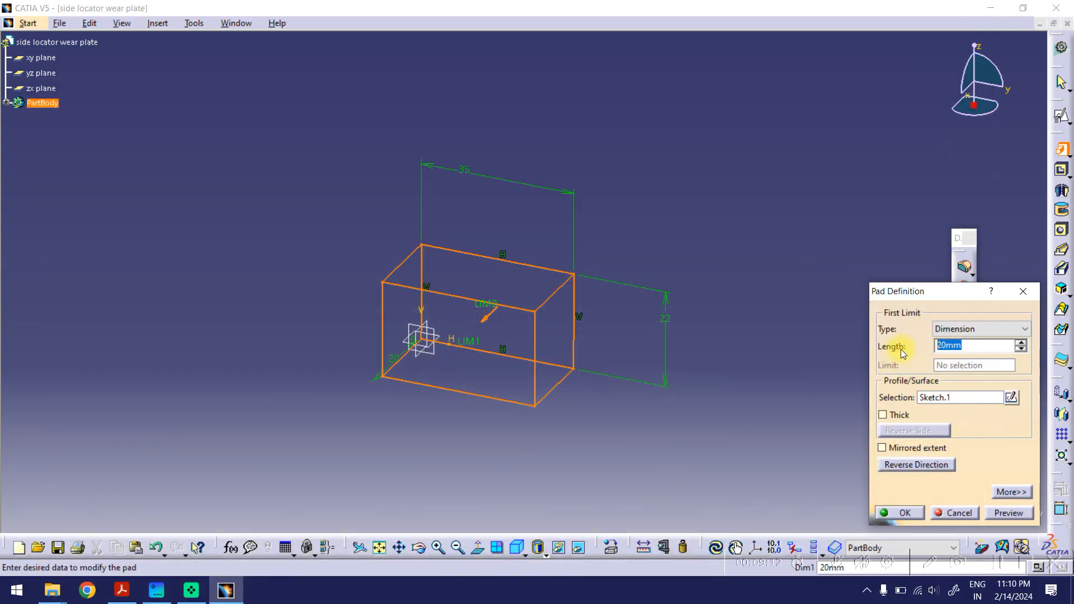
{"action": "type", "text": "12.85"}
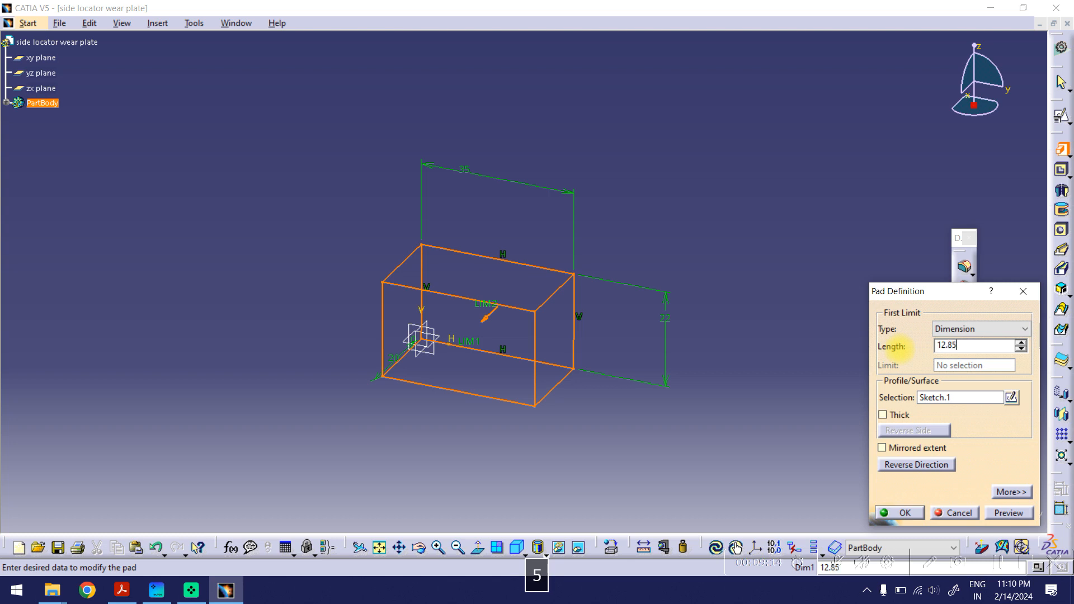
{"action": "left_click", "coordinate": [894, 514]}
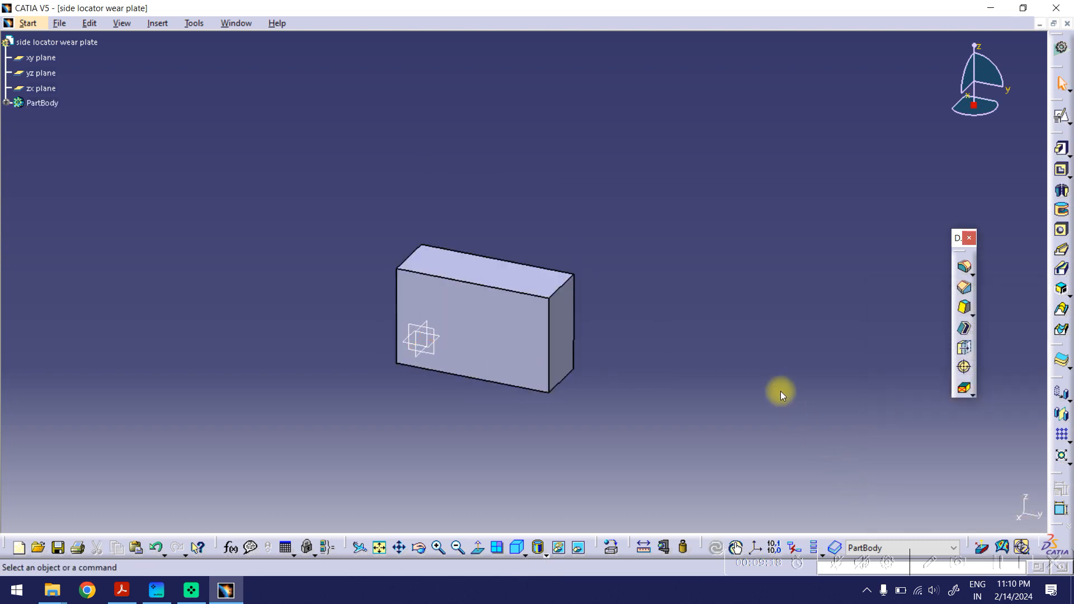
- Check the hole layout in the PDF drawing, then open a positioned sketch on the plate's large front face
{"action": "left_click", "coordinate": [122, 590]}
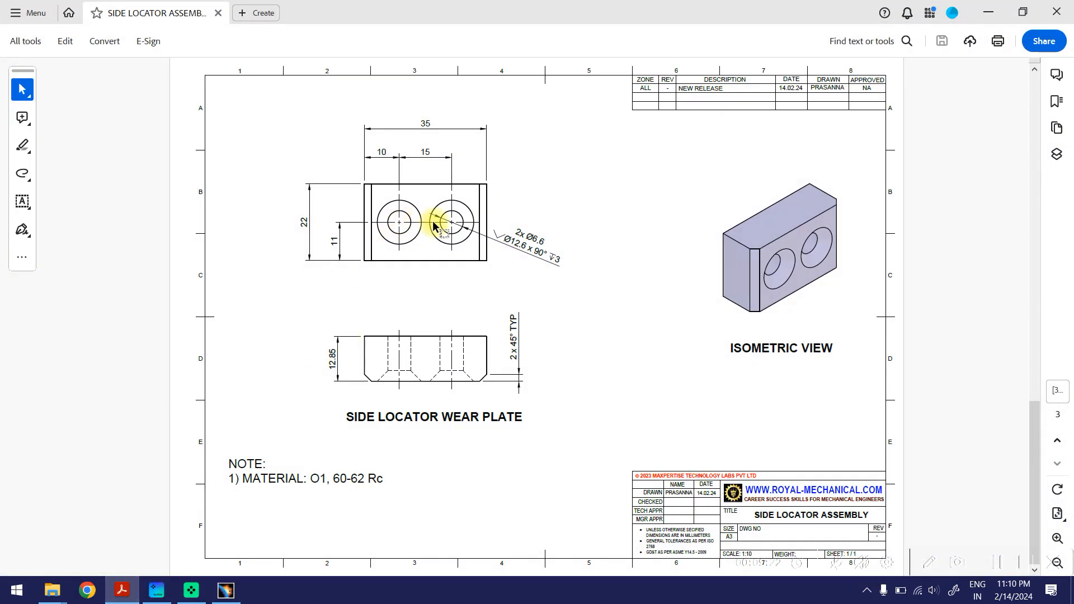
{"action": "left_click", "coordinate": [988, 13]}
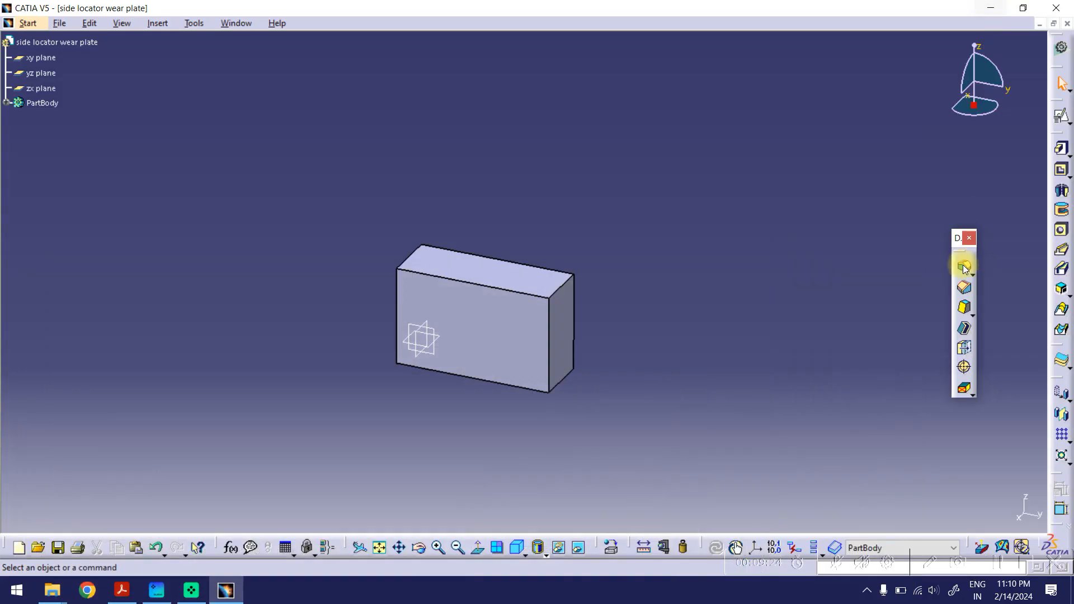
{"action": "left_click", "coordinate": [1061, 118]}
{"action": "left_click", "coordinate": [492, 339]}
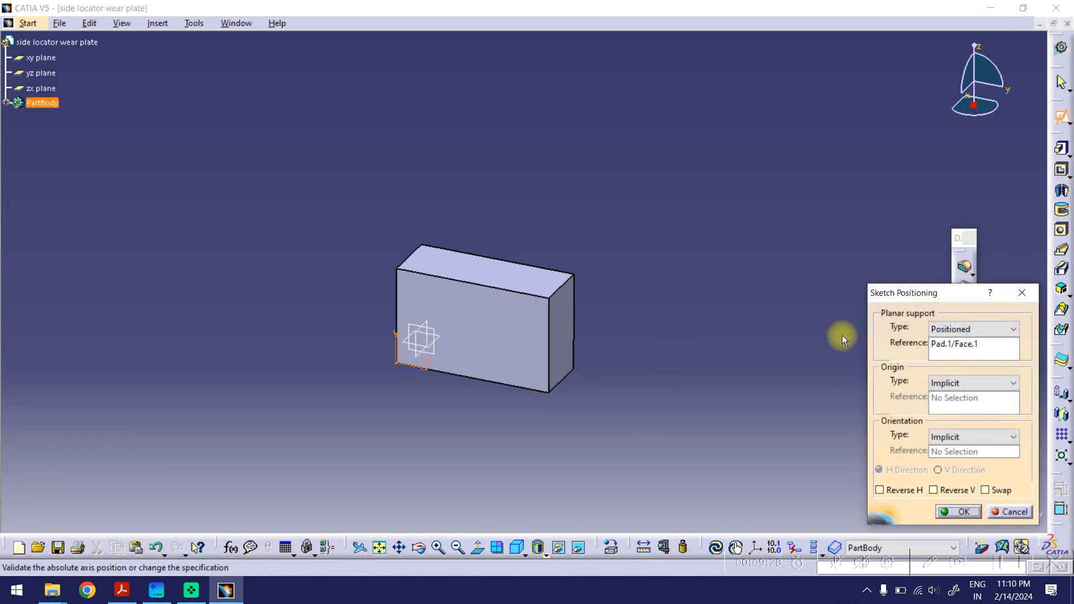
{"action": "left_click", "coordinate": [958, 512]}
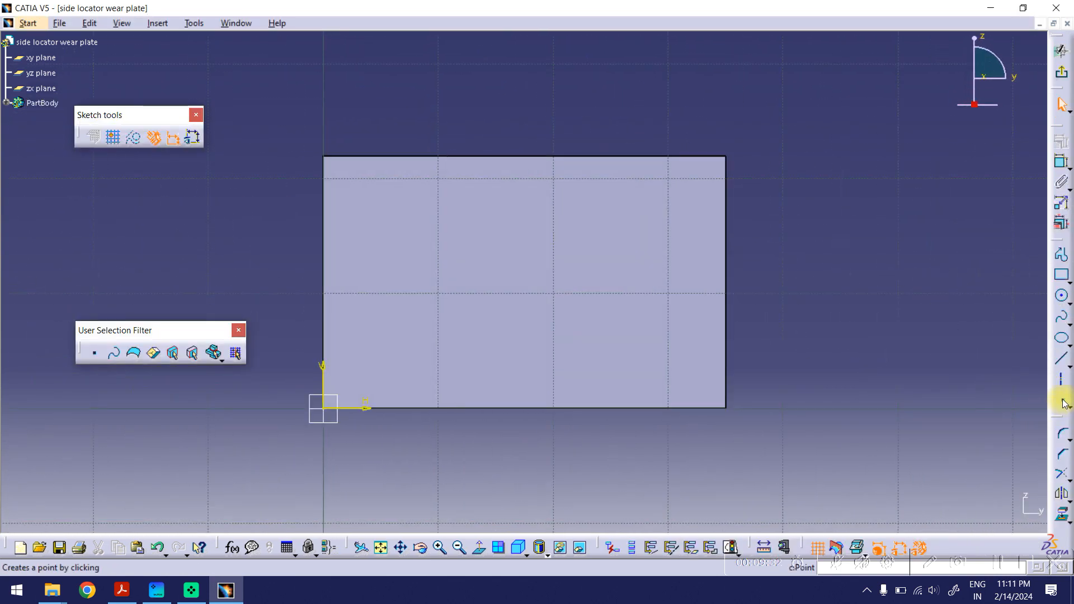
- Place two level points about 17 mm apart and 12 mm above the bottom edge, then join them with a line
{"action": "left_click", "coordinate": [1063, 403]}
{"action": "left_click", "coordinate": [424, 275]}
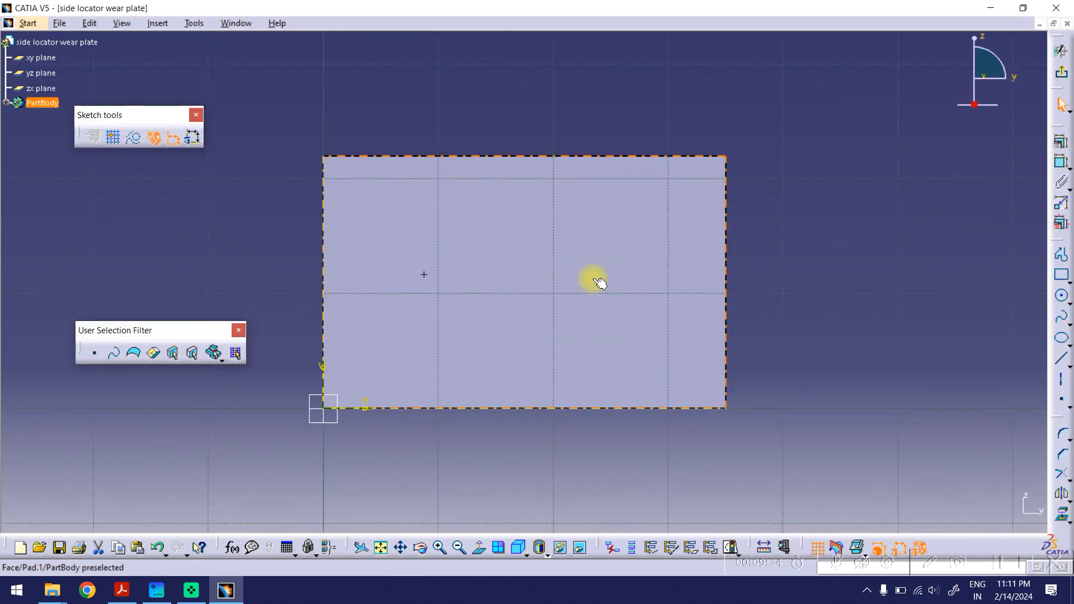
{"action": "left_click", "coordinate": [1061, 400]}
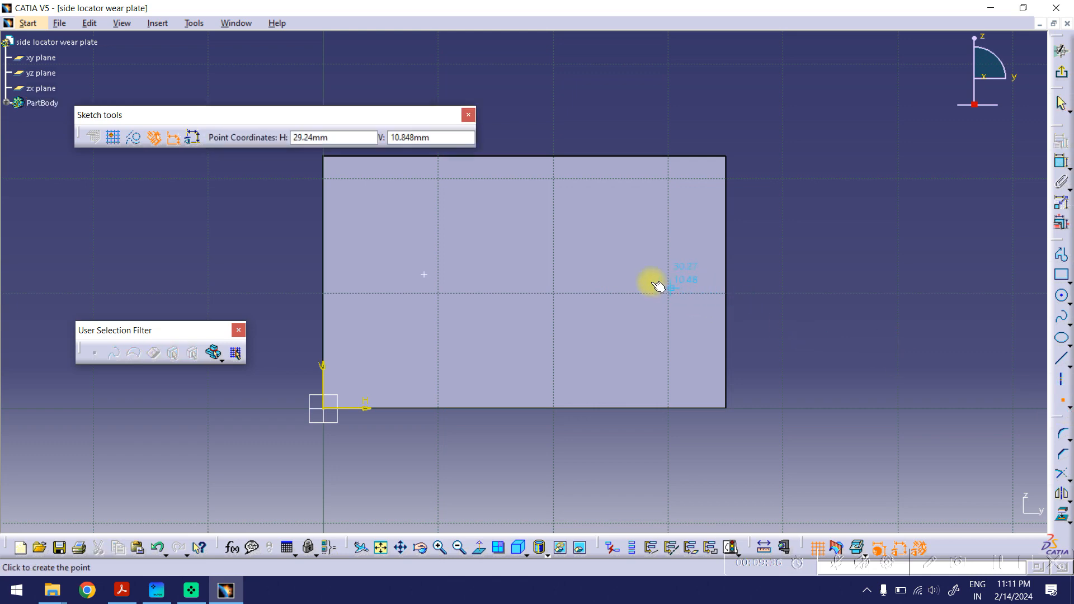
{"action": "left_click", "coordinate": [616, 274]}
{"action": "left_click", "coordinate": [1061, 359]}
{"action": "left_click", "coordinate": [424, 274]}
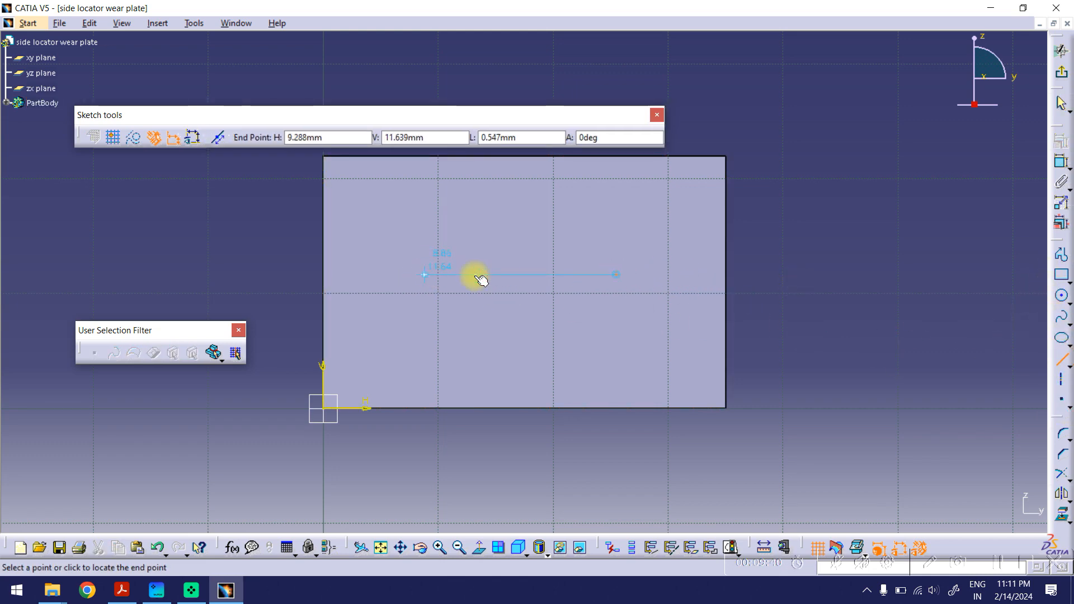
{"action": "left_click", "coordinate": [622, 276]}
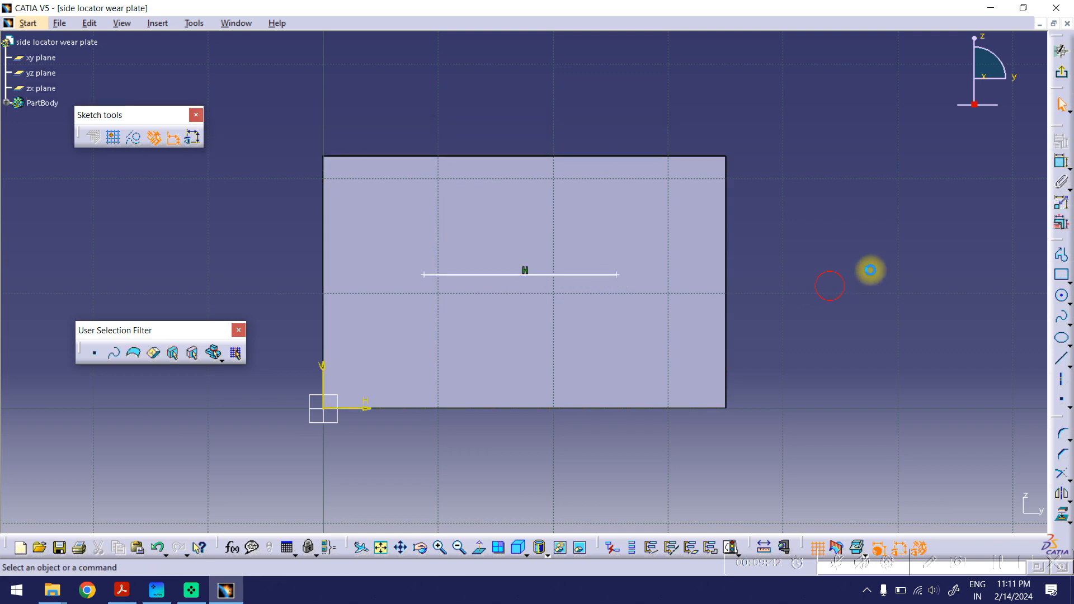
- Convert the line between the two points into a construction element
{"action": "middle_click_drag", "start_coordinate": [859, 230], "coordinate": [871, 230]}
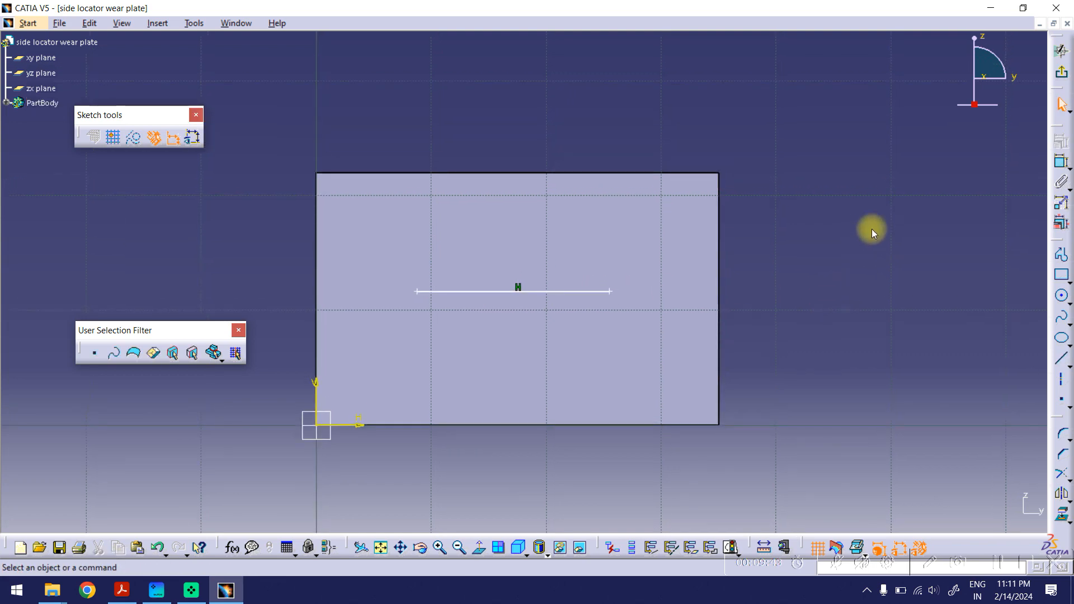
{"action": "left_click", "coordinate": [555, 293]}
{"action": "right_click", "coordinate": [553, 292]}
{"action": "left_click", "coordinate": [600, 505]}
{"action": "left_click", "coordinate": [693, 505]}
{"action": "middle_click_drag", "start_coordinate": [811, 376], "coordinate": [836, 377]}
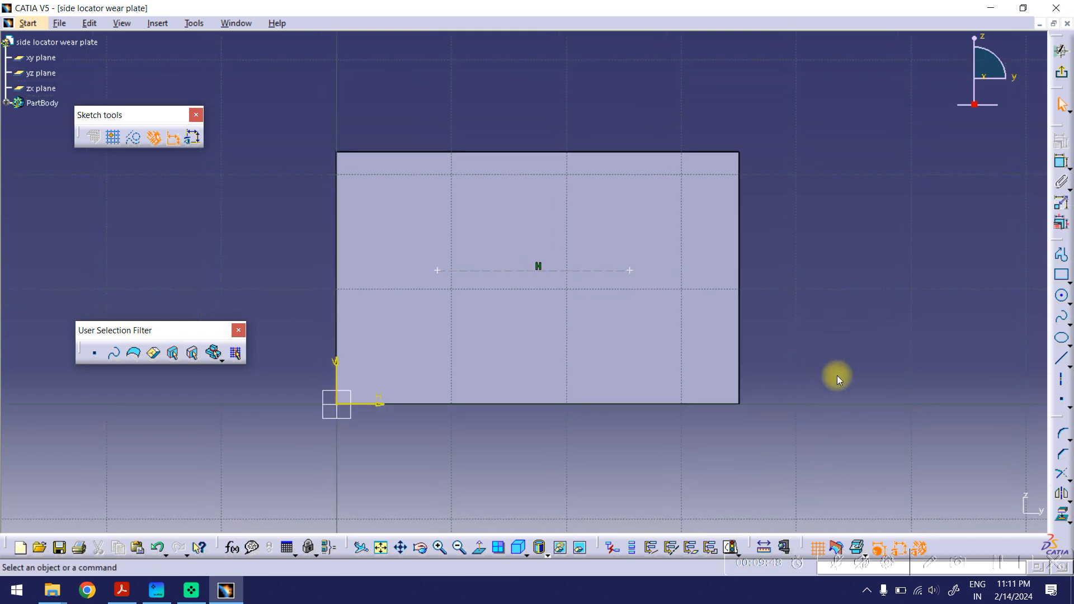
- Dimension the construction line's height above the horizontal sketch axis
{"action": "left_click", "coordinate": [1061, 162]}
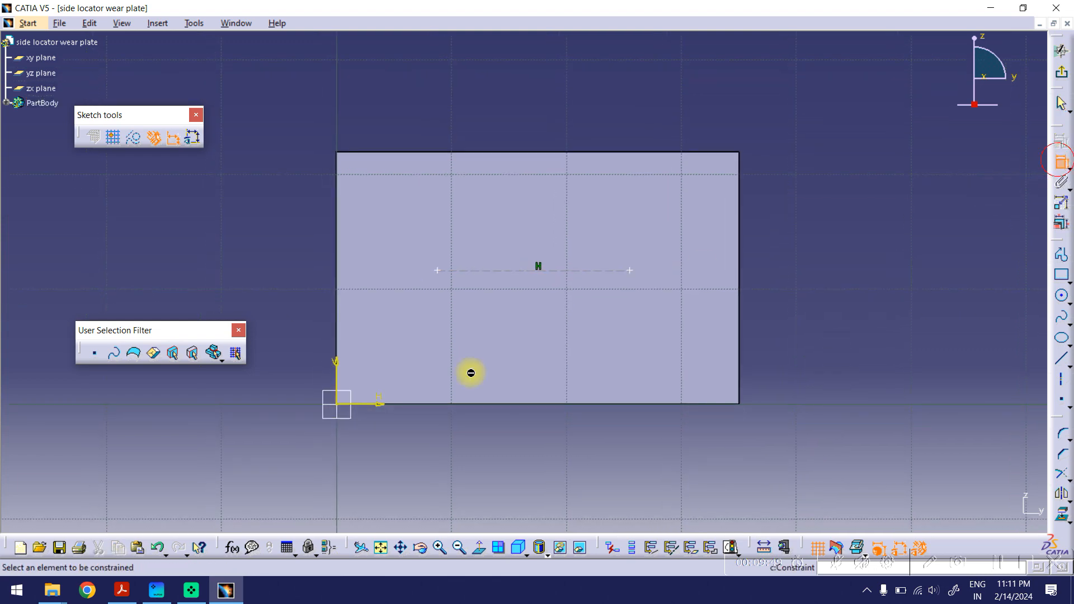
{"action": "left_click", "coordinate": [370, 403]}
{"action": "left_click", "coordinate": [482, 274]}
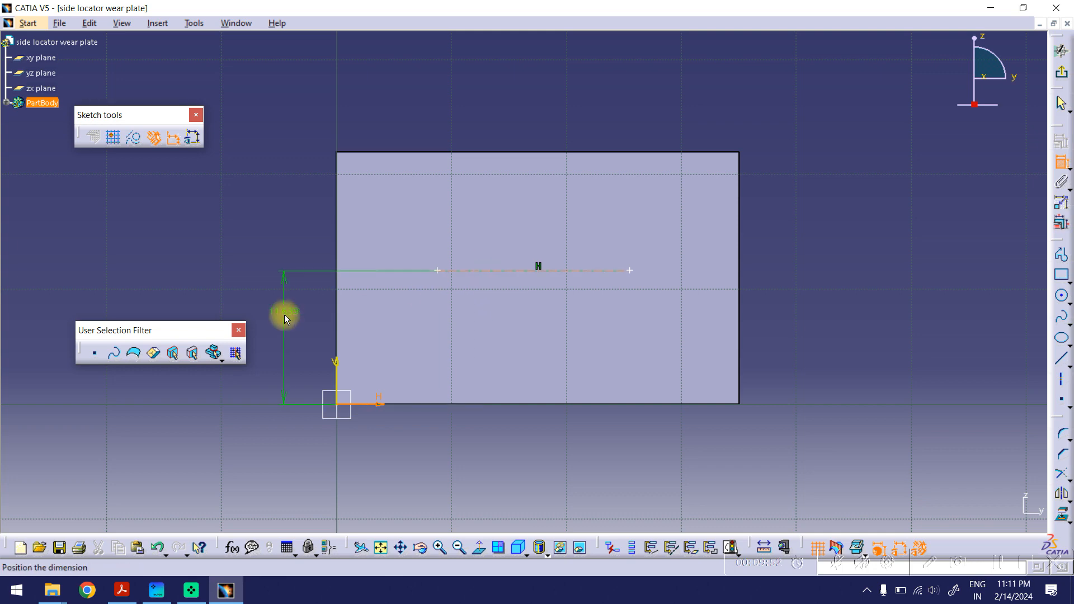
{"action": "left_click", "coordinate": [283, 309]}
- Dimension the left point's distance from the vertical axis and the spacing between the two points
{"action": "middle_click_drag", "start_coordinate": [307, 335], "coordinate": [438, 290]}
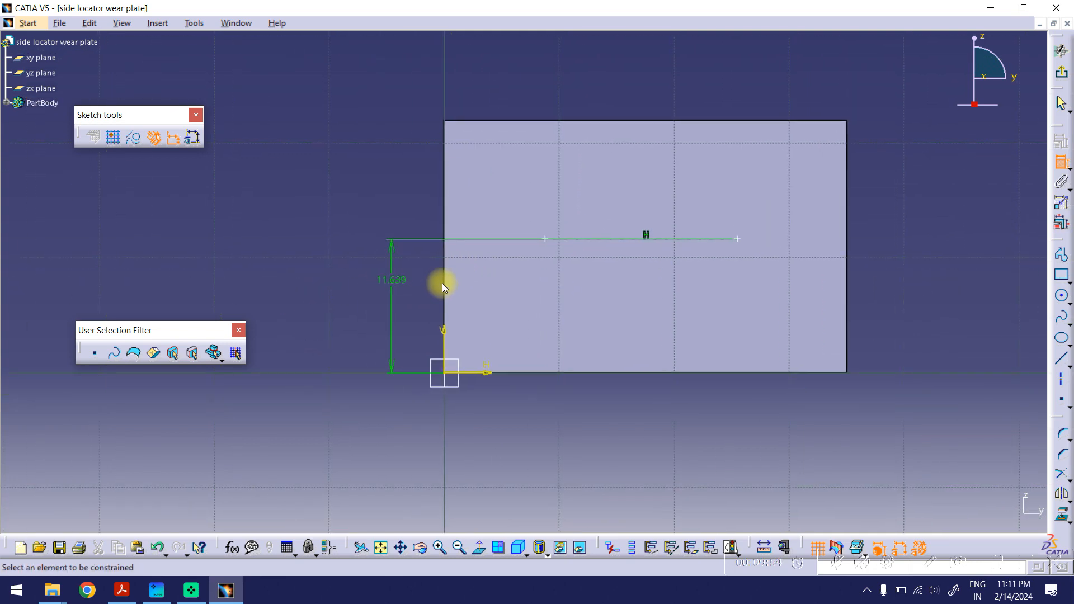
{"action": "left_click", "coordinate": [443, 343]}
{"action": "left_click", "coordinate": [546, 240]}
{"action": "left_click", "coordinate": [492, 428]}
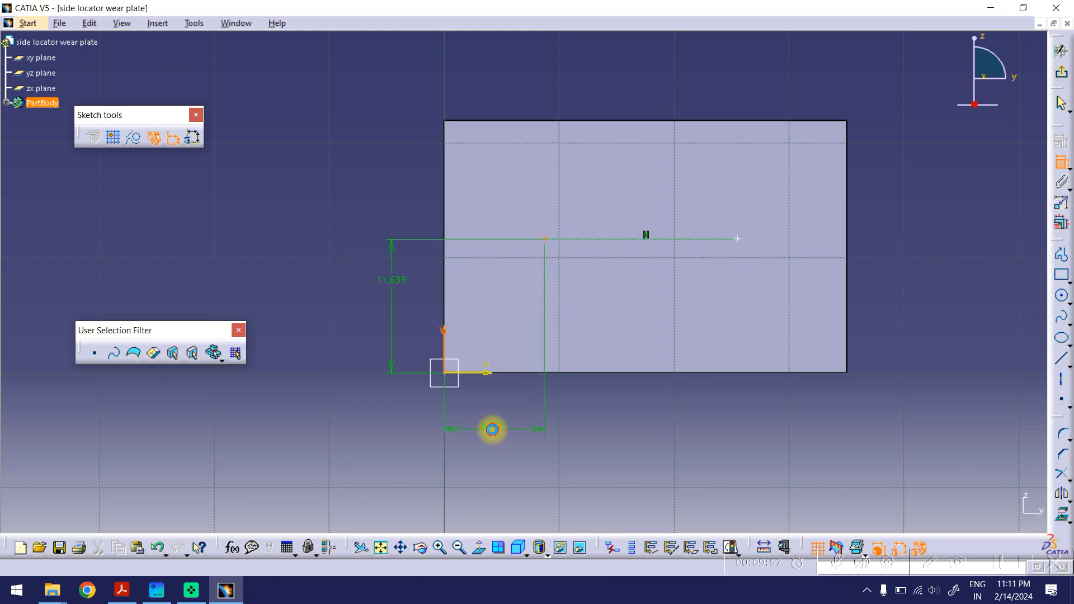
{"action": "left_click", "coordinate": [545, 239]}
{"action": "left_click", "coordinate": [737, 239]}
{"action": "left_click", "coordinate": [648, 415]}
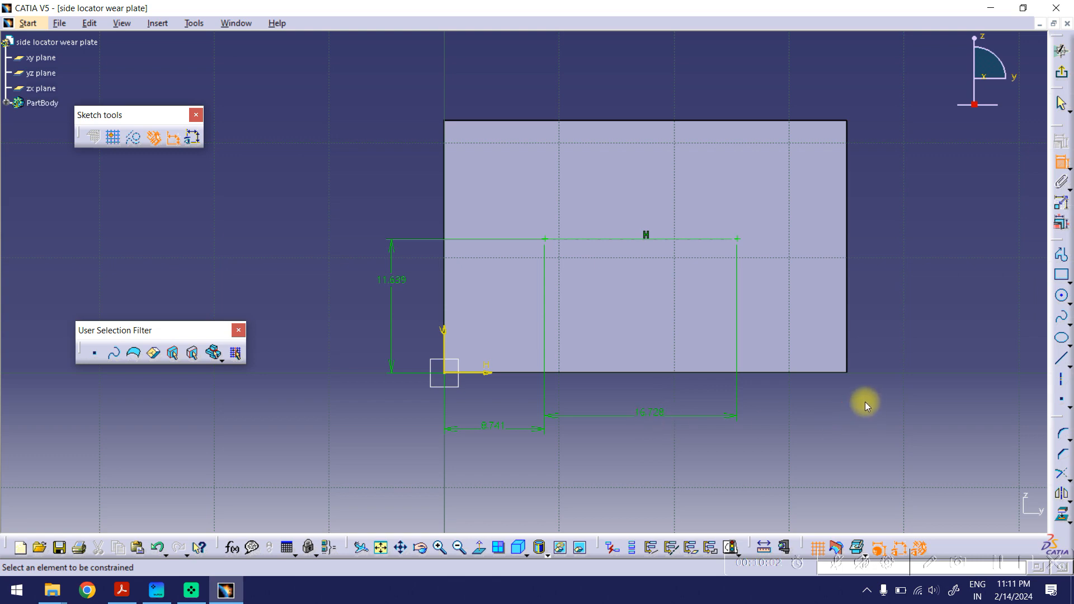
{"action": "middle_click_drag", "start_coordinate": [864, 402], "coordinate": [843, 397]}
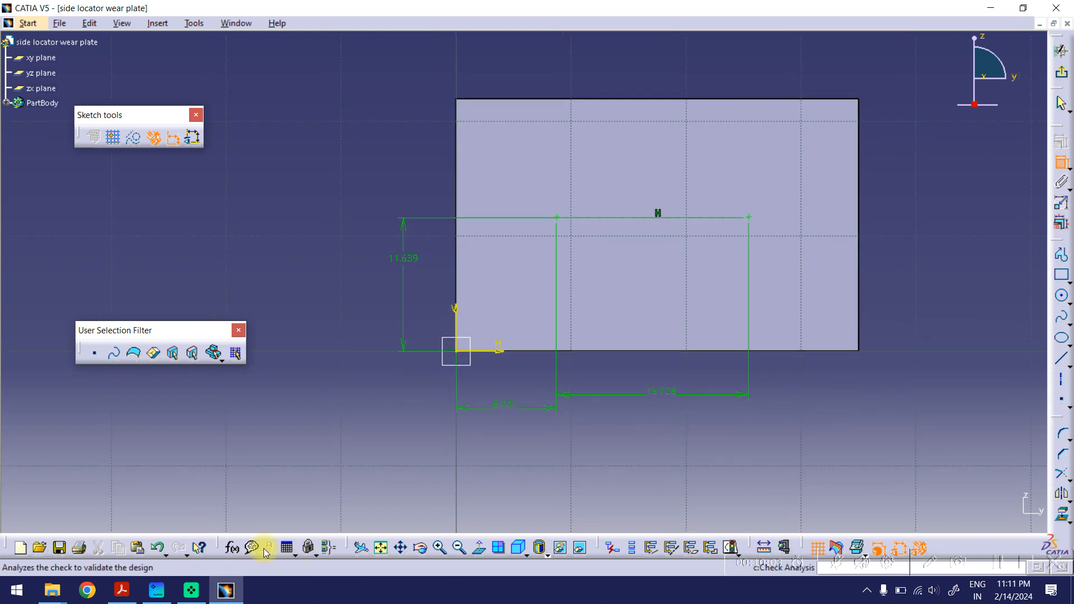
- Check the hole positions in the PDF drawing, then set the construction line's height to 11 mm
{"action": "left_click", "coordinate": [122, 590]}
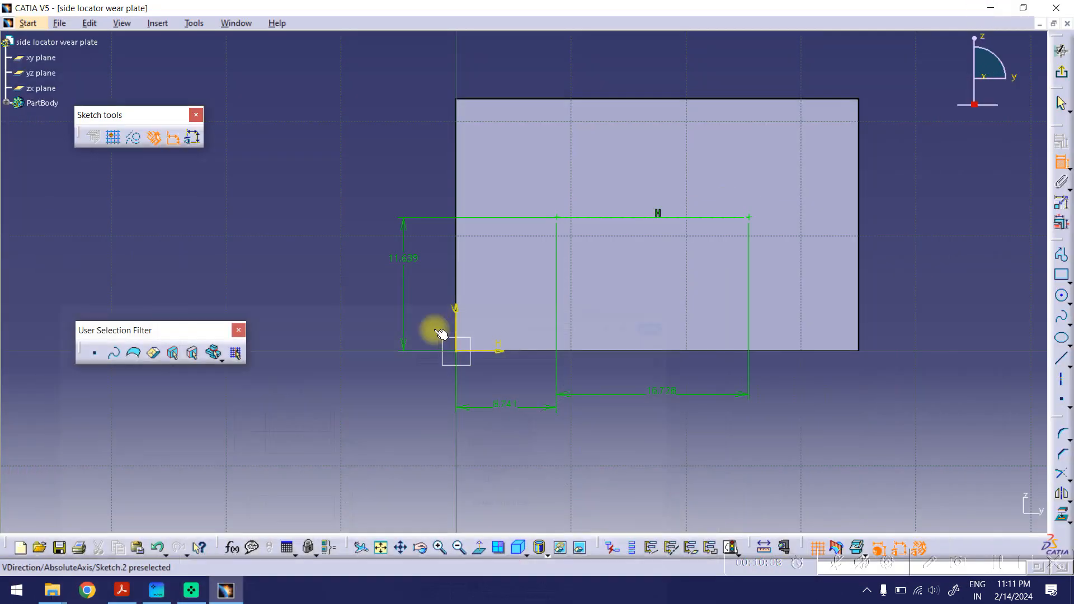
{"action": "double_click", "coordinate": [404, 258]}
{"action": "type", "text": "11"}
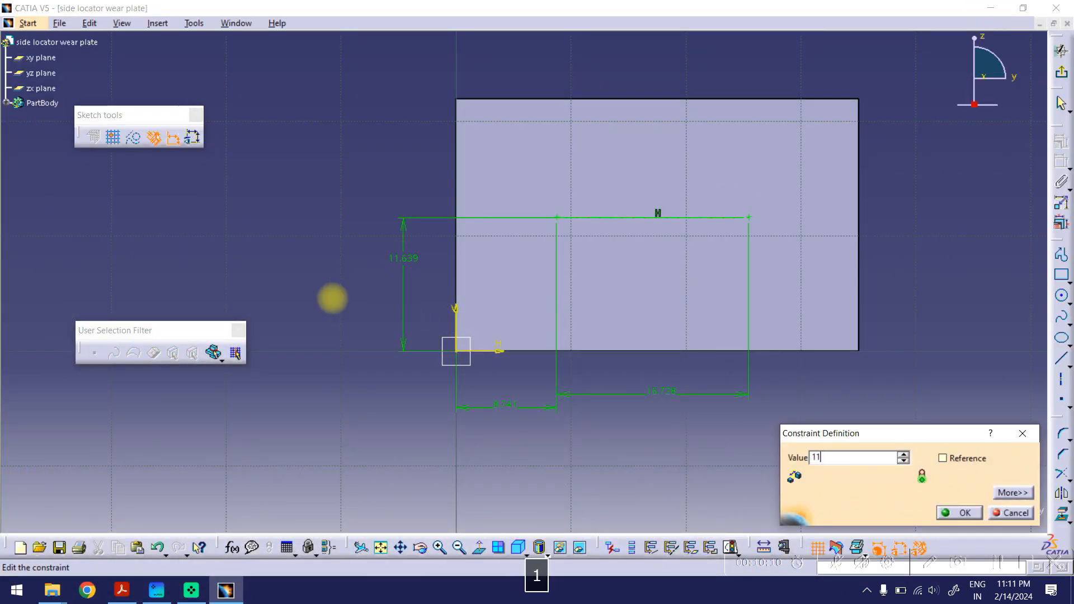
{"action": "key", "text": "Return"}
- Set the left point's distance from the vertical axis to 10 mm and the point spacing to 15 mm, then exit the sketch
{"action": "double_click", "coordinate": [503, 410]}
{"action": "type", "text": "10"}
{"action": "key", "text": "Return"}
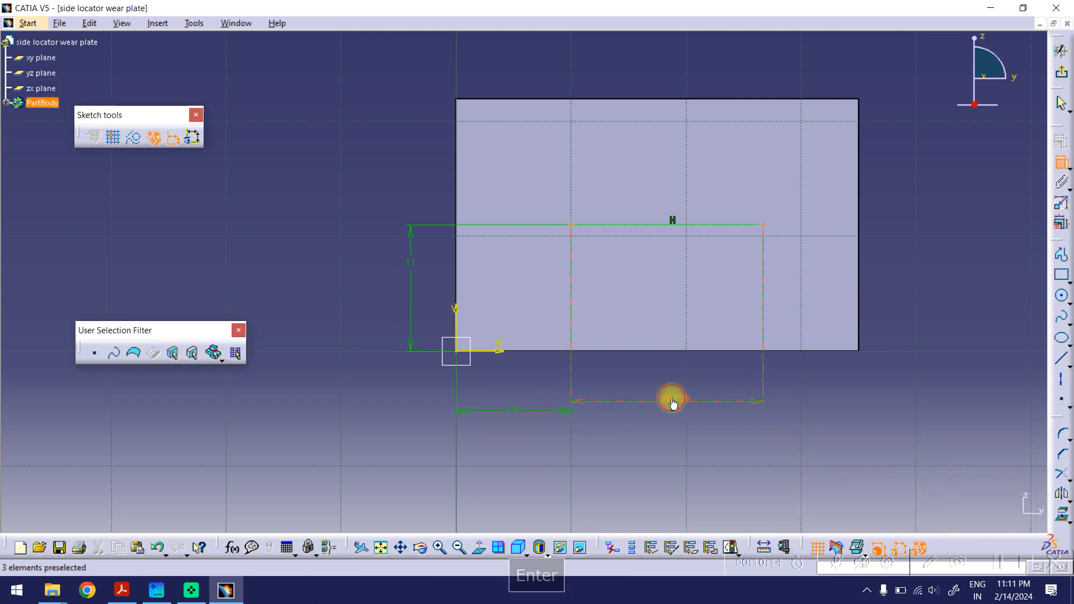
{"action": "double_click", "coordinate": [670, 401]}
{"action": "type", "text": "15"}
{"action": "key", "text": "Return"}
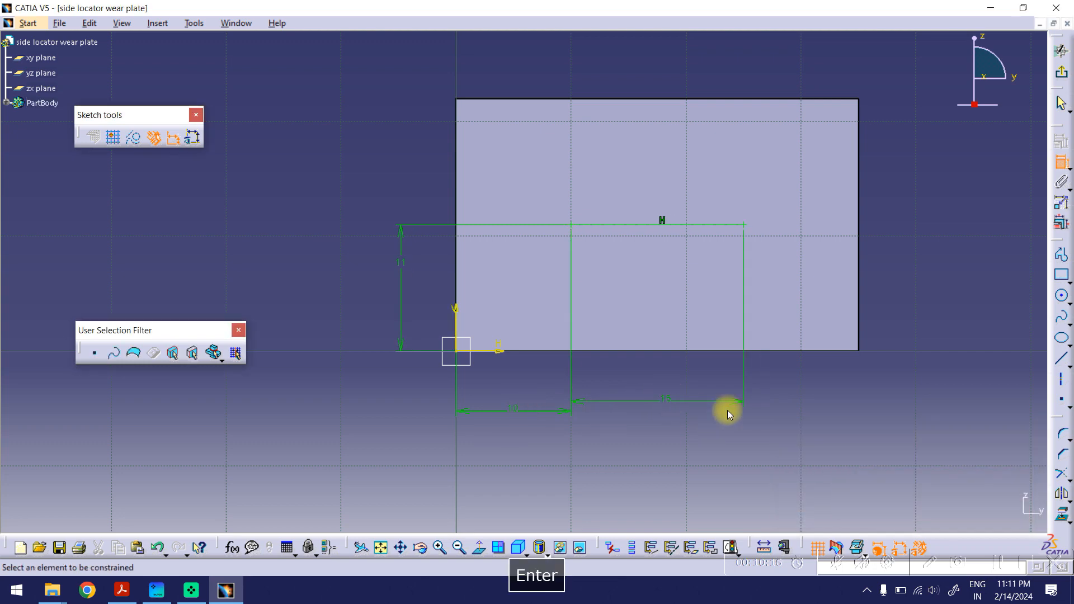
{"action": "left_click", "coordinate": [1059, 78]}
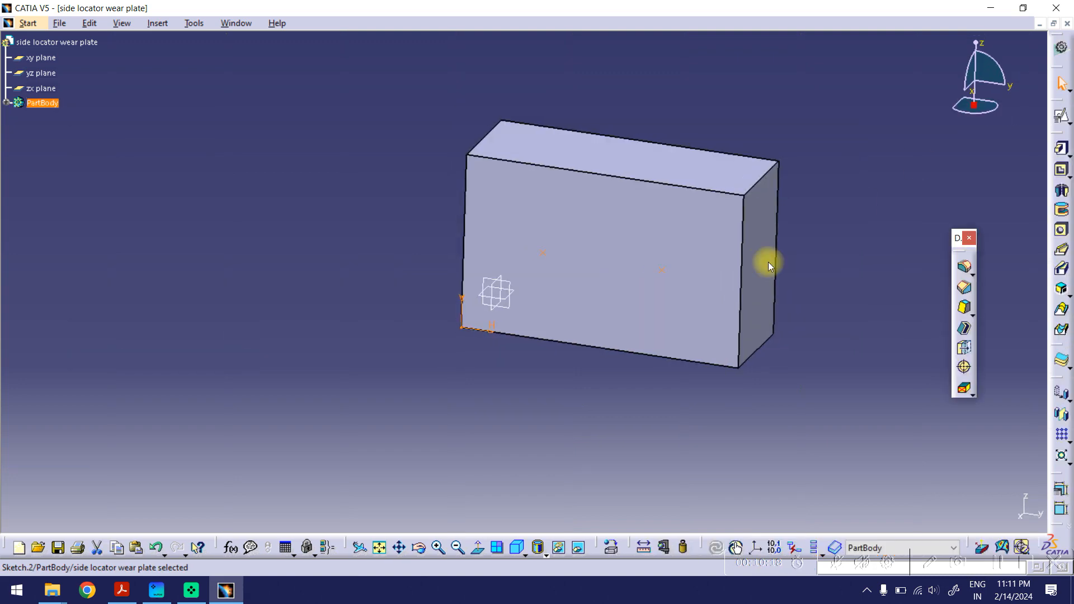
- Start a hole at the left sketch point on the block's front face, with Up To Last extension and Countersunk type
{"action": "middle_click_drag", "start_coordinate": [707, 175], "coordinate": [575, 227], "text": "ctrl"}
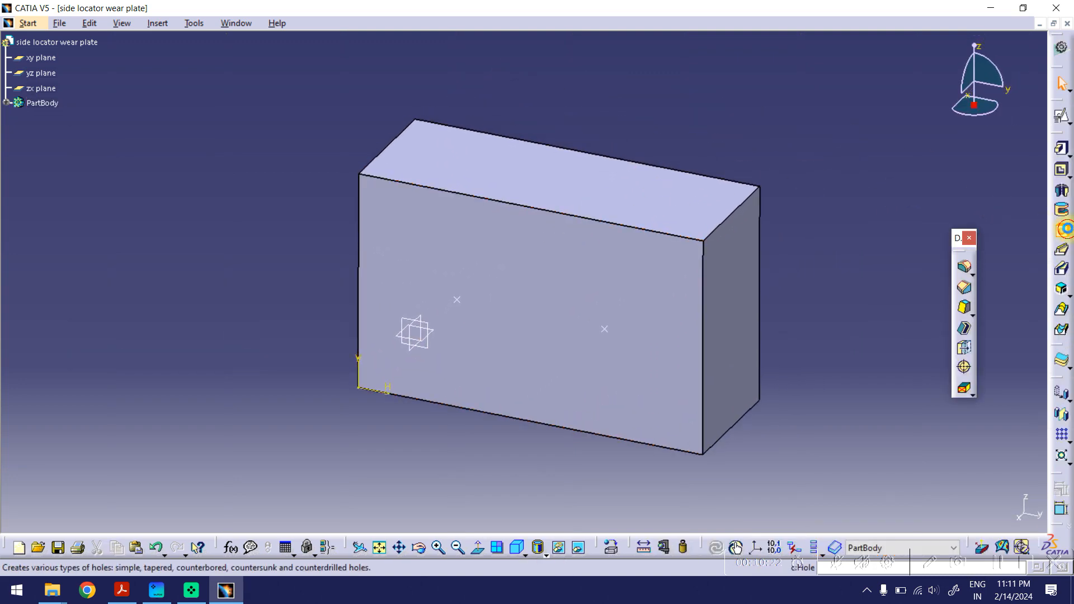
{"action": "left_click", "coordinate": [1061, 229]}
{"action": "left_click", "coordinate": [477, 352]}
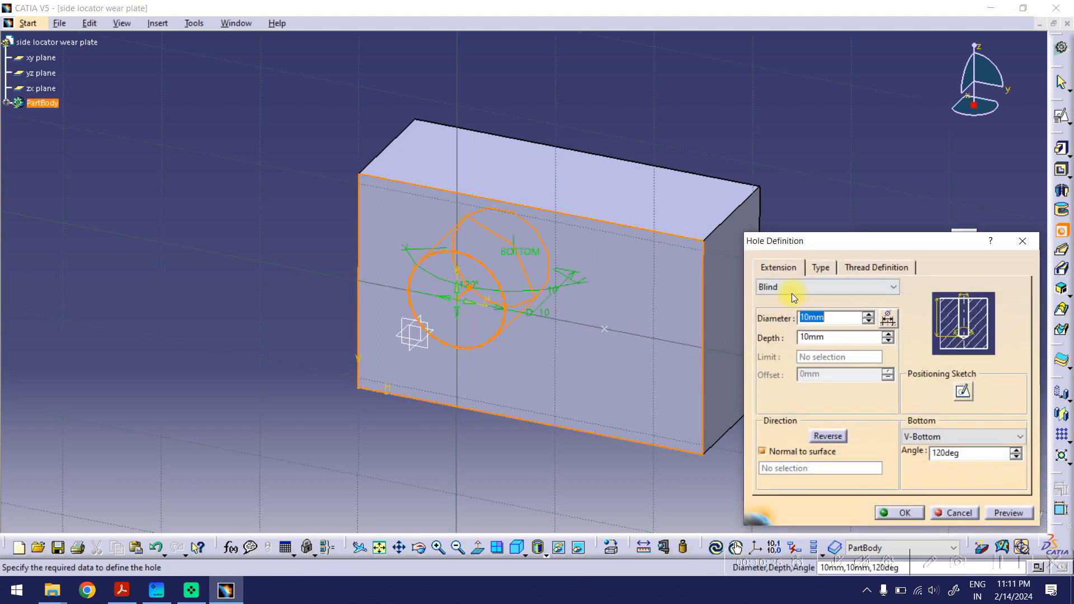
{"action": "left_click", "coordinate": [790, 288]}
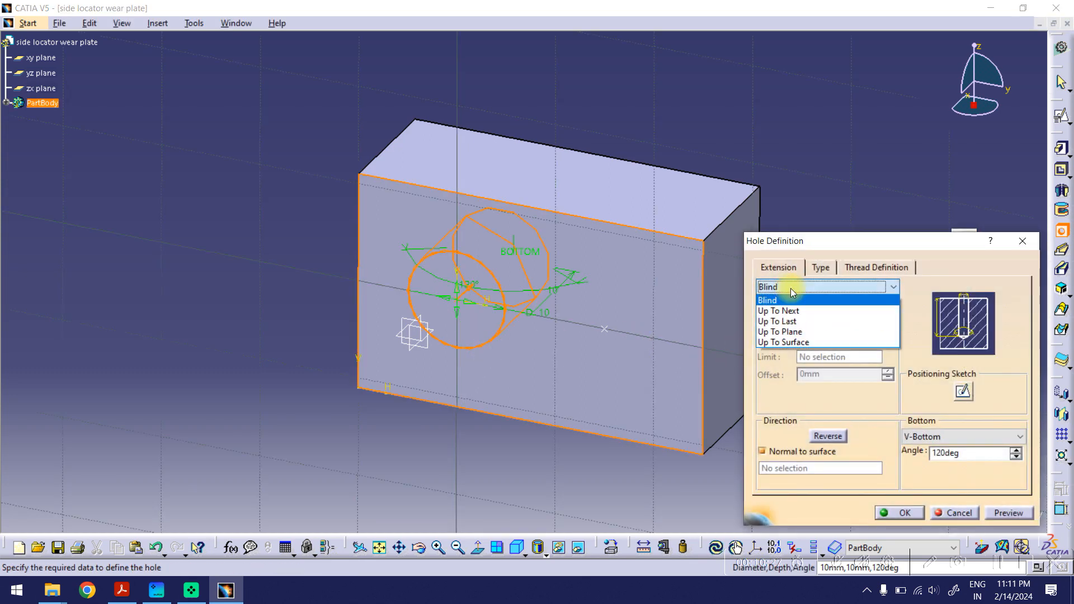
{"action": "left_click", "coordinate": [786, 322]}
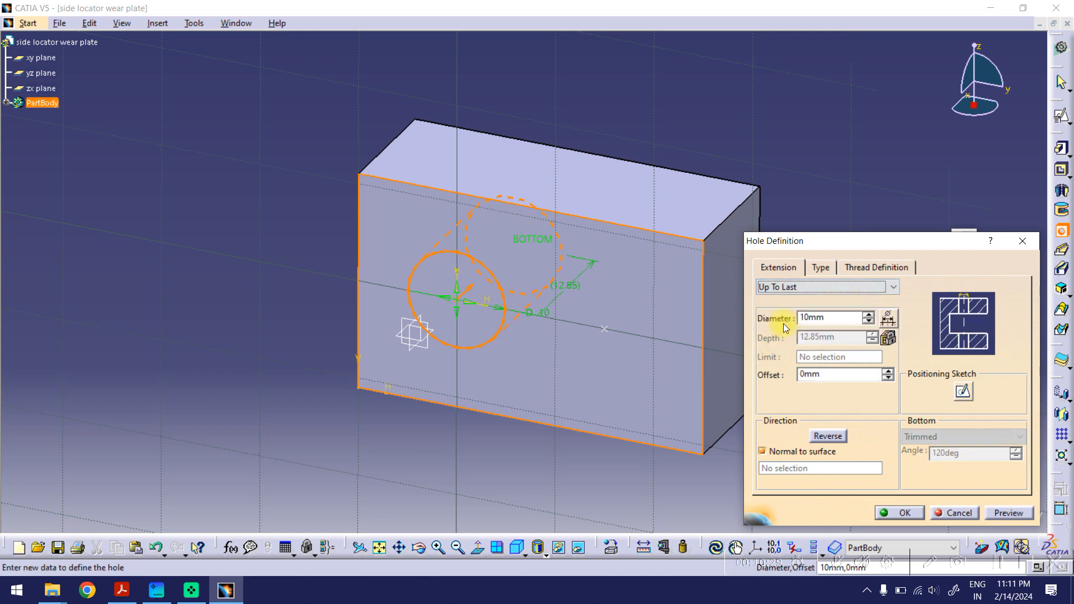
{"action": "left_click", "coordinate": [821, 268]}
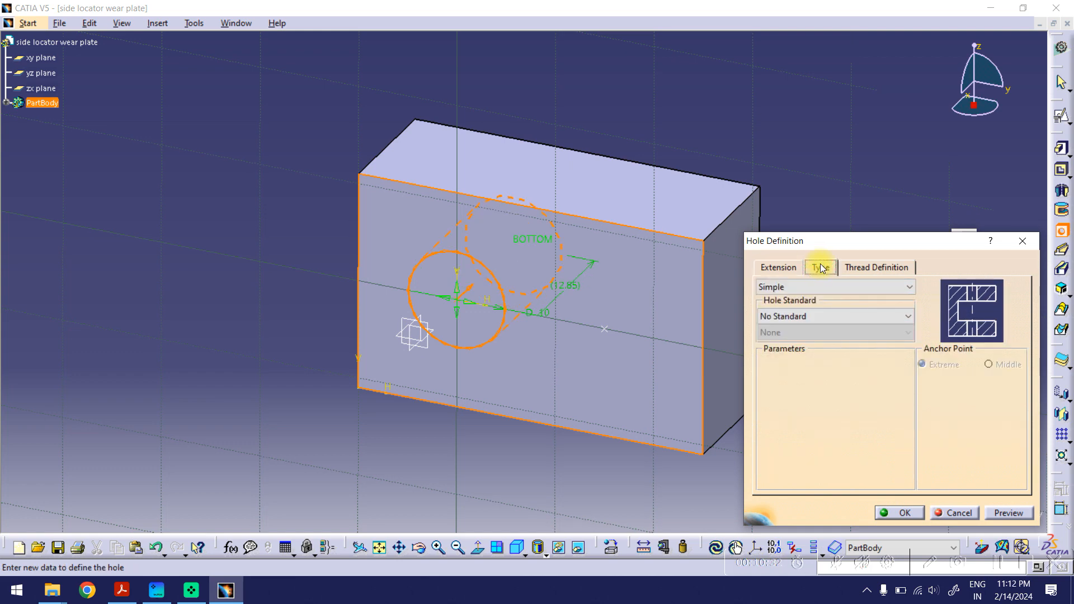
{"action": "left_click", "coordinate": [806, 287]}
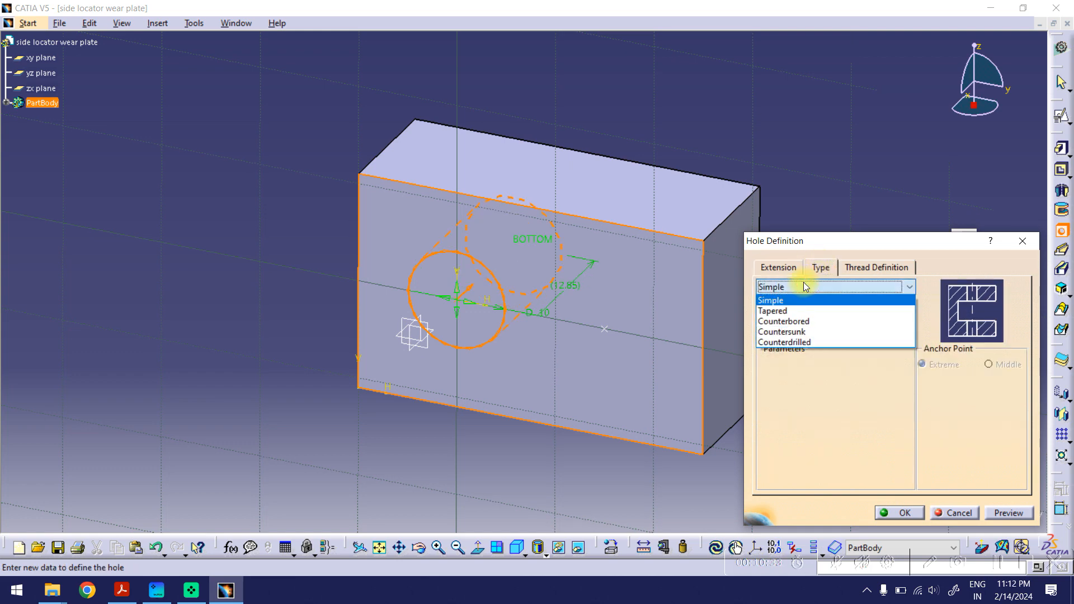
{"action": "left_click", "coordinate": [797, 332]}
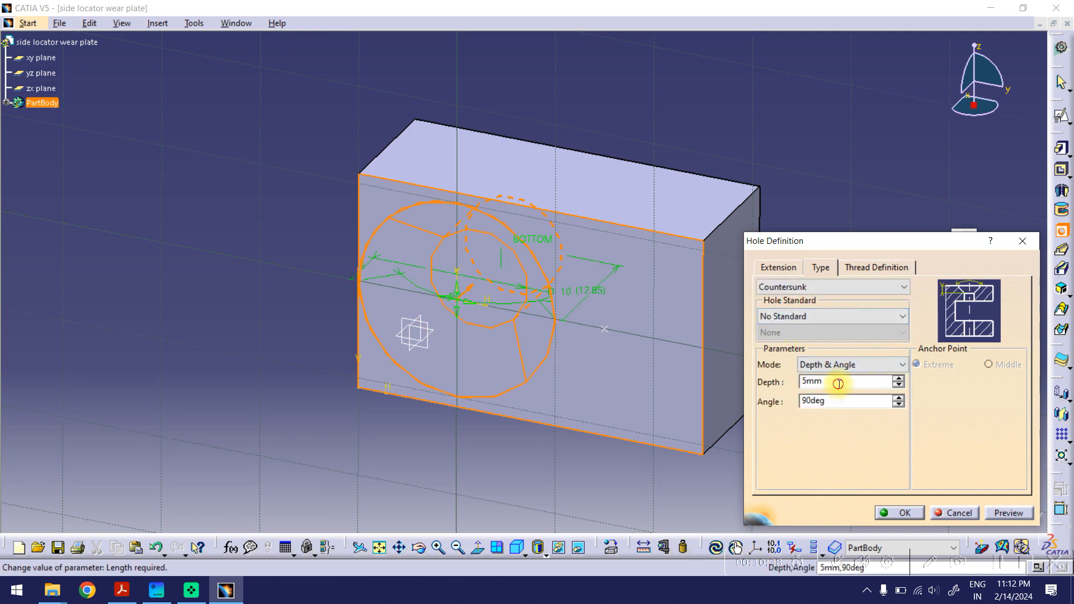
- Check the countersink callout in the PDF drawing, then set the hole's countersink depth to 3 mm
{"action": "left_click", "coordinate": [122, 590]}
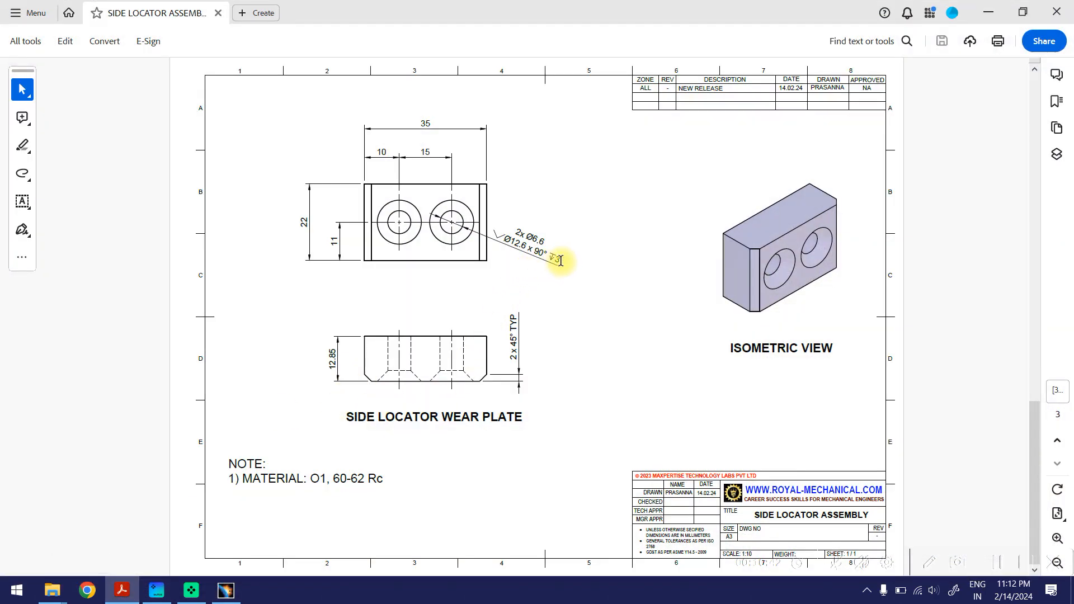
{"action": "left_click", "coordinate": [987, 13]}
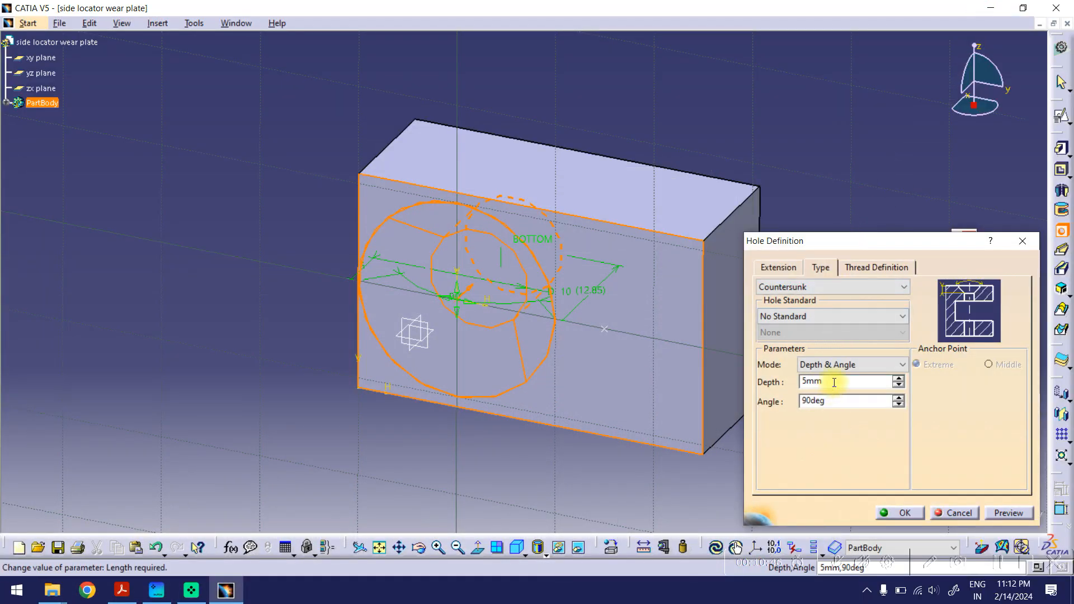
{"action": "left_click_drag", "start_coordinate": [832, 383], "coordinate": [787, 383]}
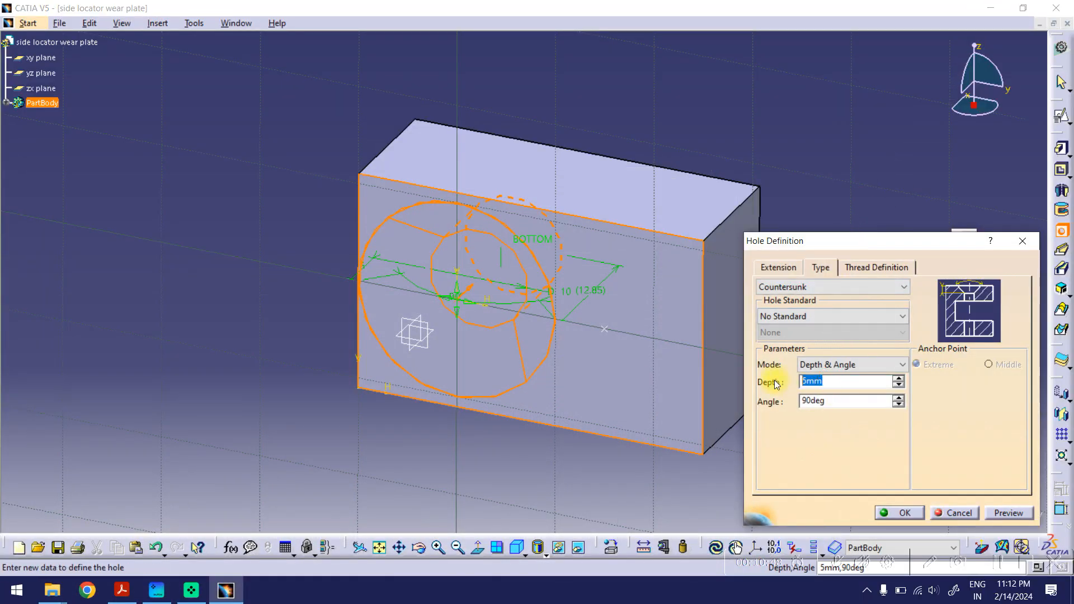
{"action": "type", "text": "3"}
- Check the hole diameter in the PDF drawing, set it to 6.6 mm and create the countersunk hole
{"action": "left_click", "coordinate": [779, 266]}
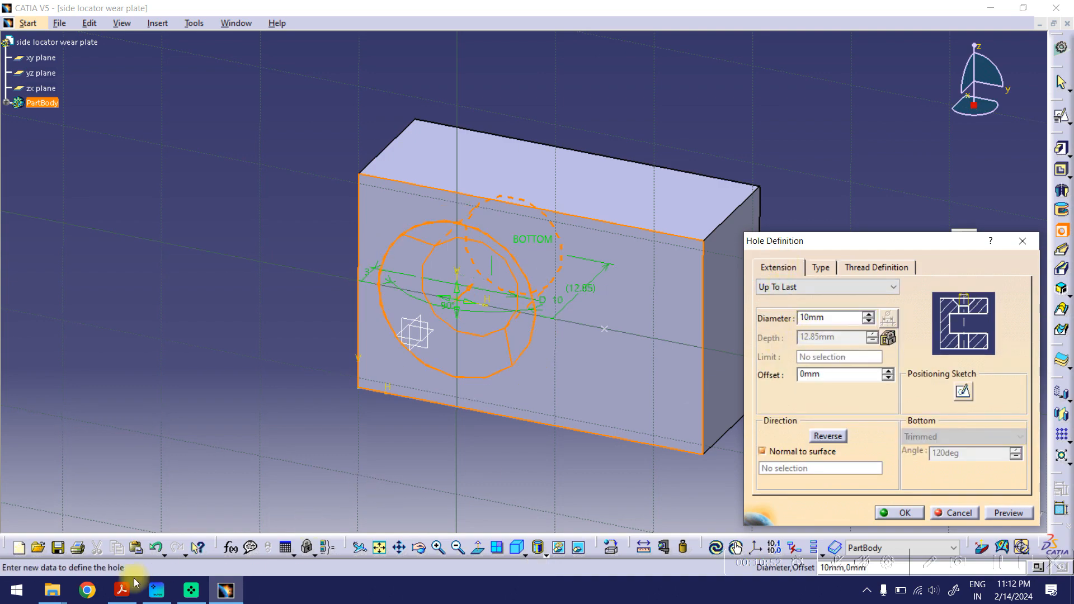
{"action": "left_click", "coordinate": [122, 590]}
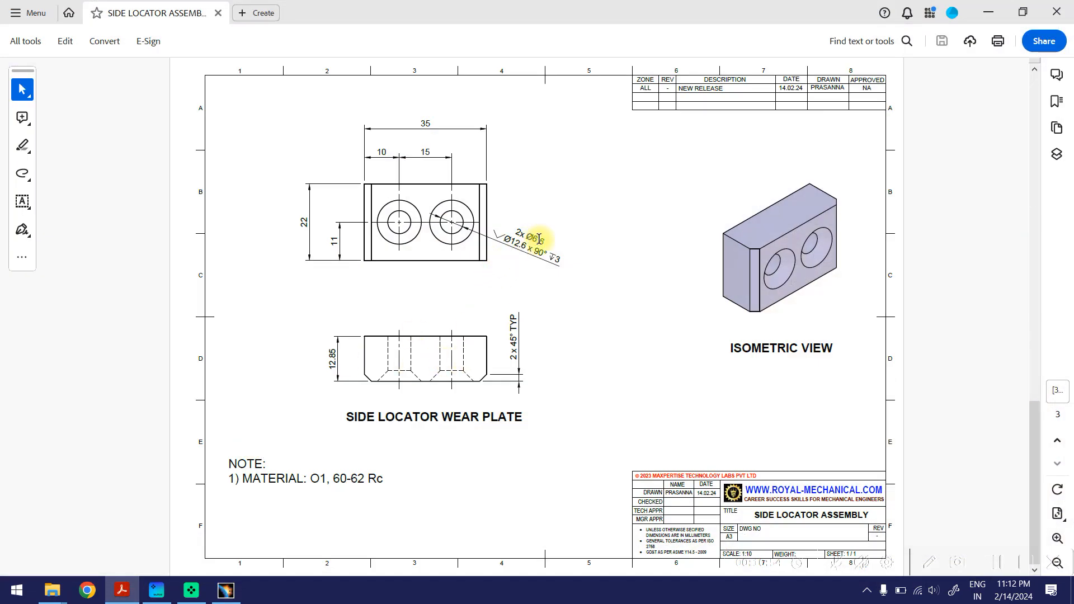
{"action": "left_click", "coordinate": [988, 11]}
{"action": "left_click_drag", "start_coordinate": [842, 318], "coordinate": [786, 317]}
{"action": "type", "text": "6.6"}
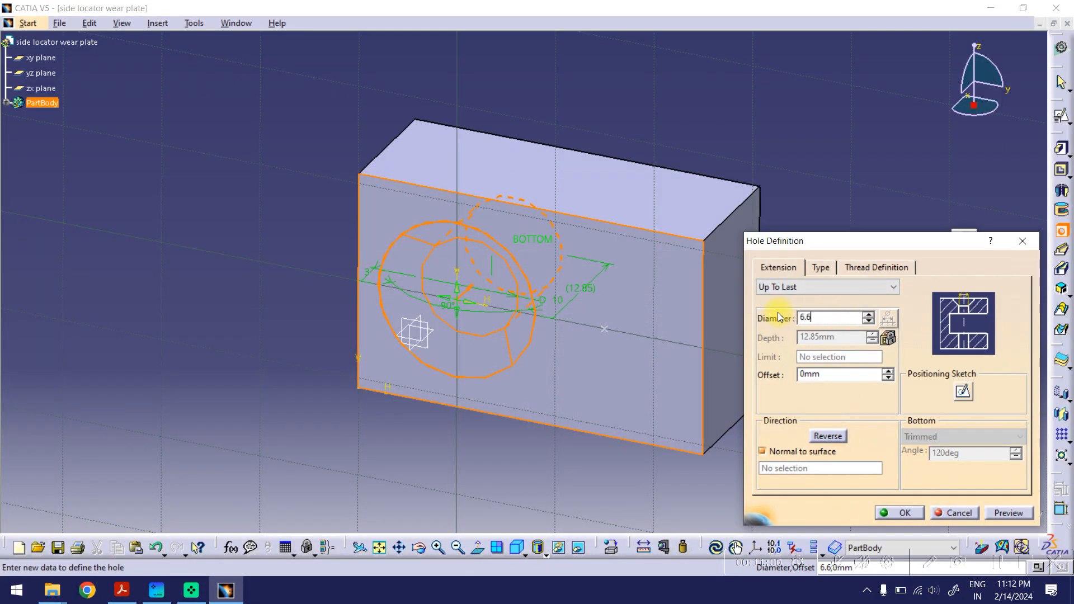
{"action": "left_click", "coordinate": [836, 373]}
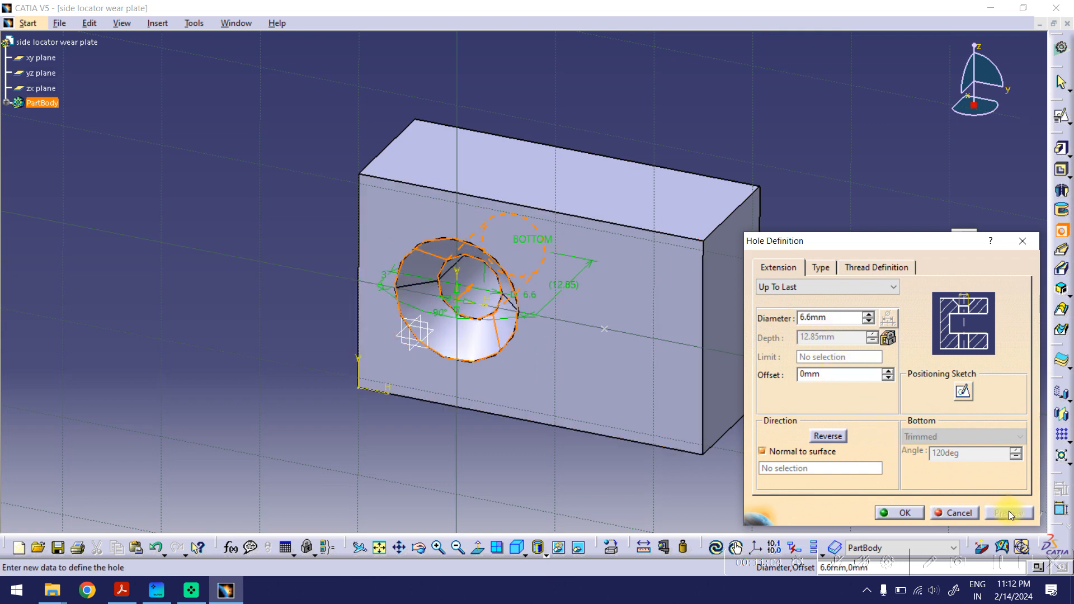
{"action": "left_click", "coordinate": [904, 513]}
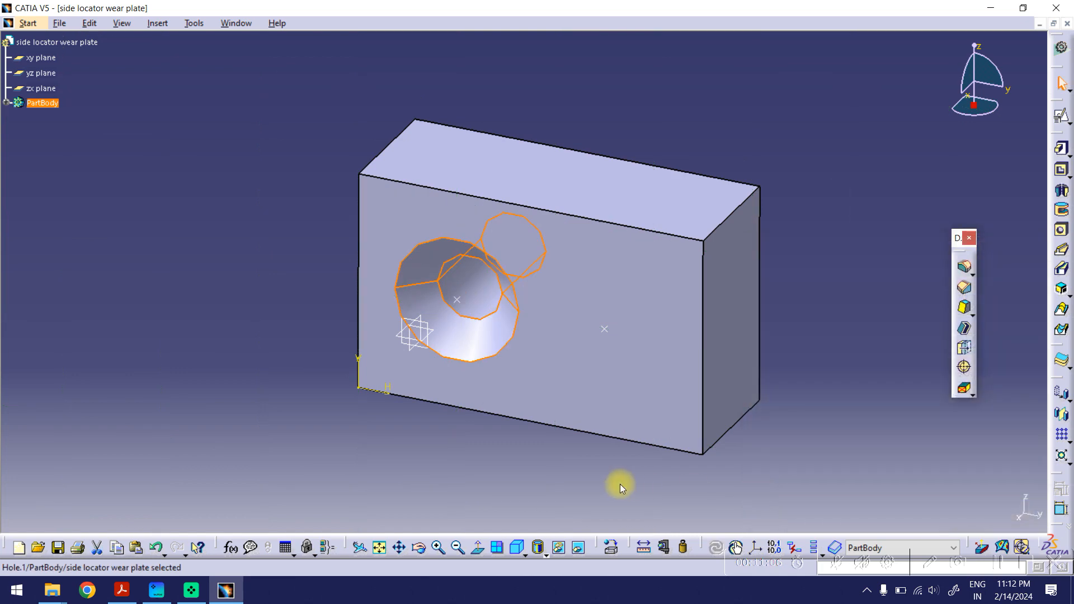
{"action": "left_click", "coordinate": [557, 462]}
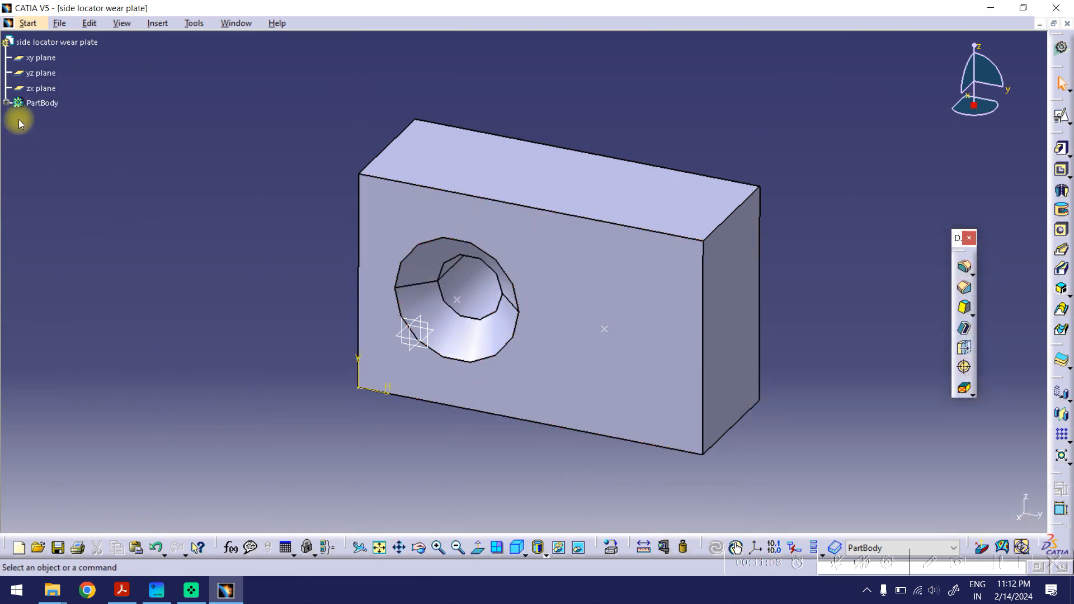
- Repeat the countersunk hole with a User Pattern, using the two-point sketch on the front face as positions
{"action": "left_click", "coordinate": [5, 103]}
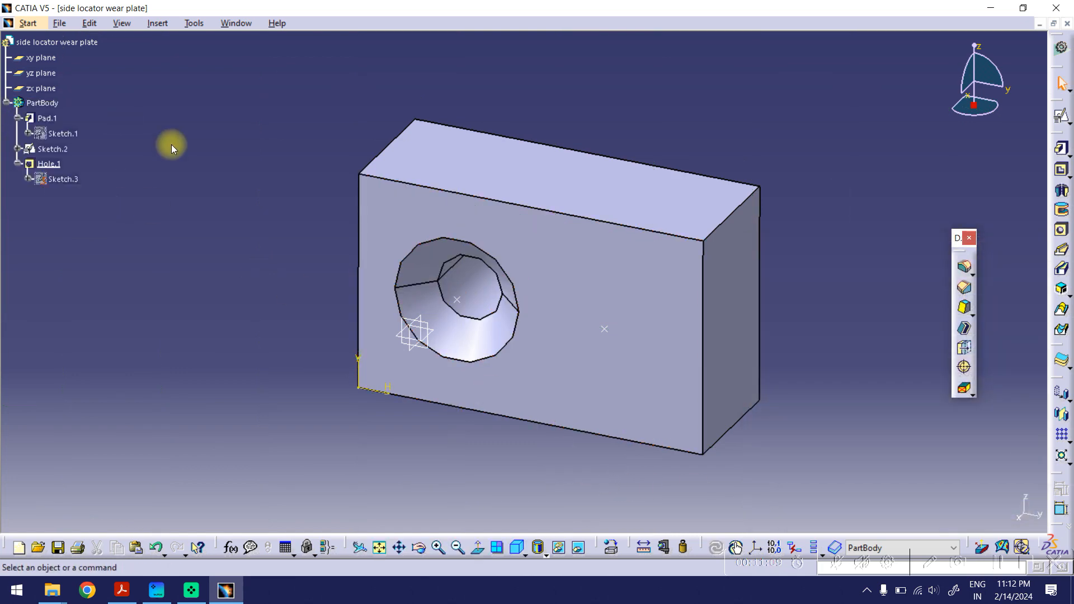
{"action": "left_click", "coordinate": [59, 168]}
{"action": "left_click", "coordinate": [1069, 442]}
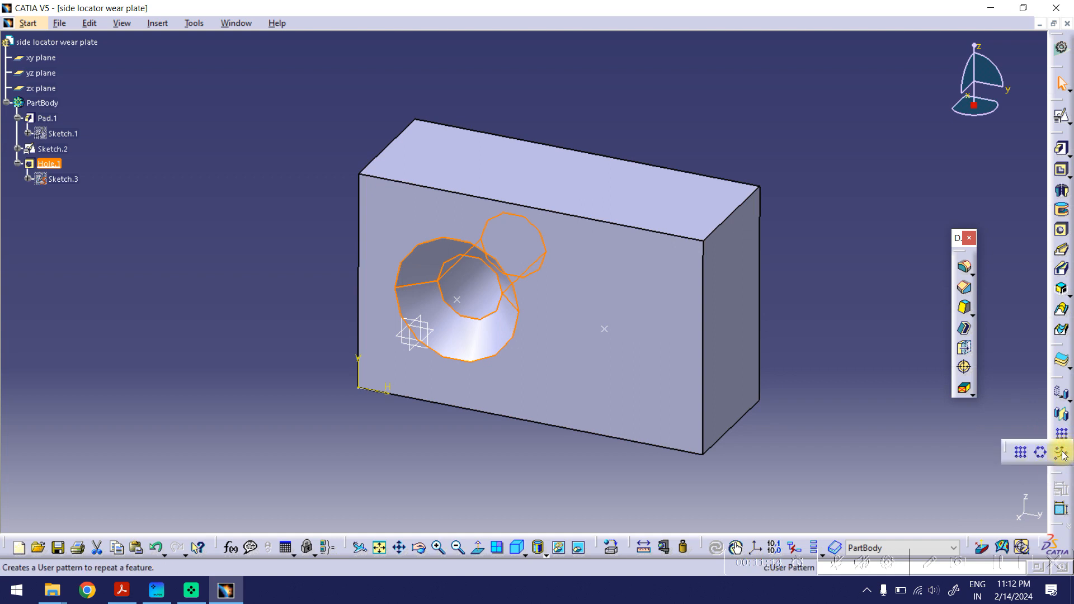
{"action": "left_click", "coordinate": [1062, 453]}
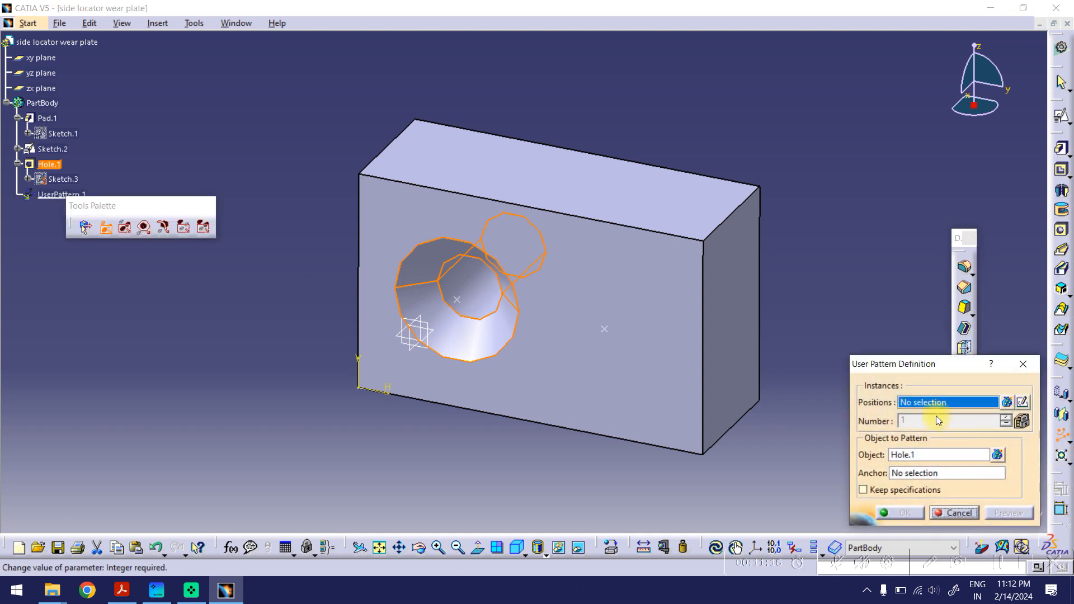
{"action": "left_click", "coordinate": [606, 331]}
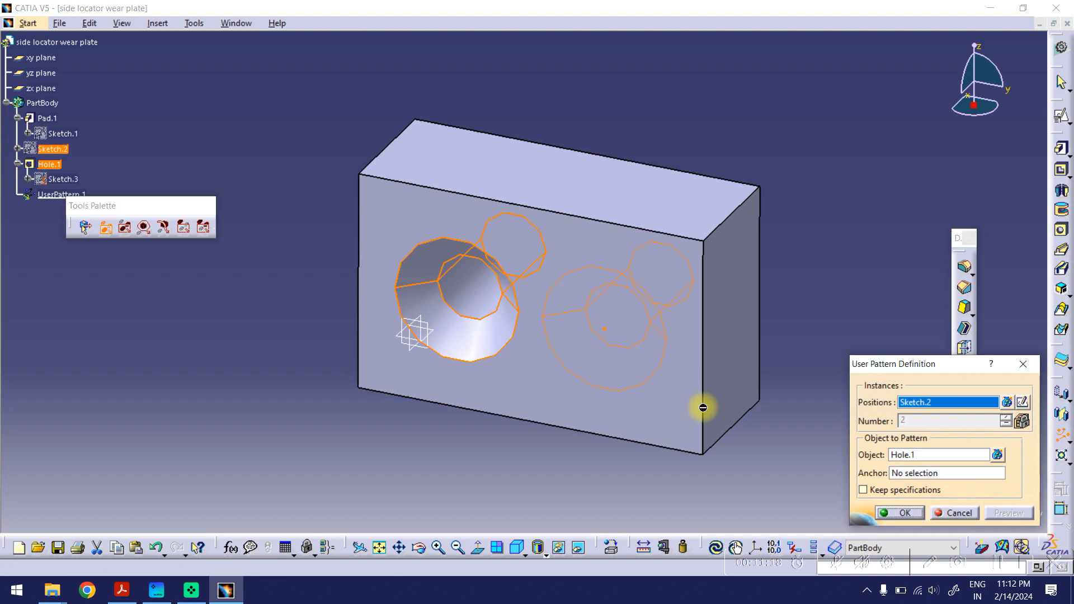
{"action": "left_click", "coordinate": [900, 514]}
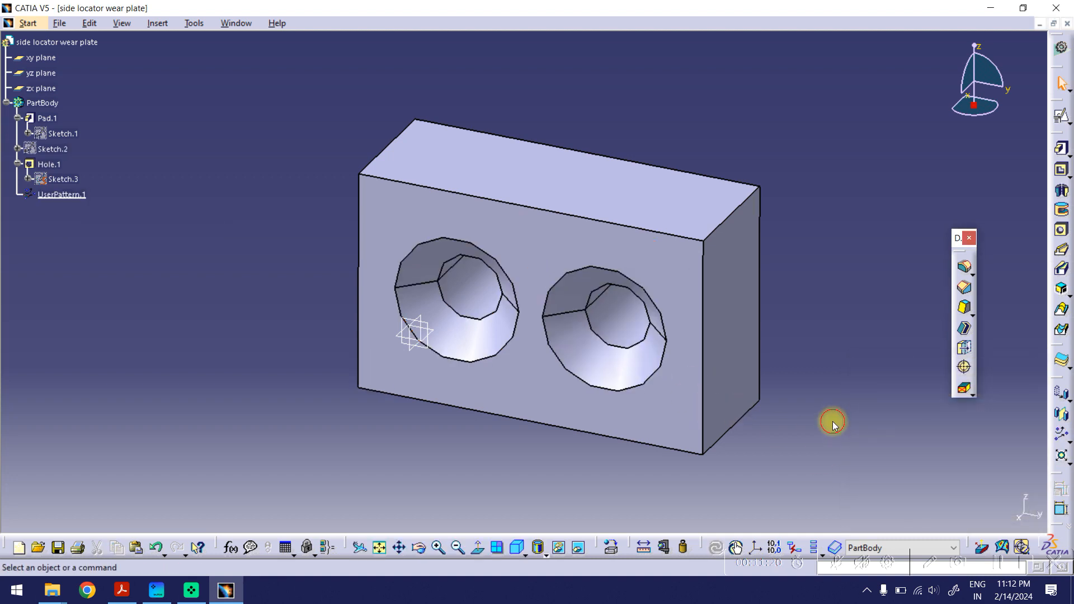
- Check the chamfer size in the PDF drawing, then chamfer the two vertical front edges by 2 mm at 45 degrees
{"action": "left_click", "coordinate": [122, 590]}
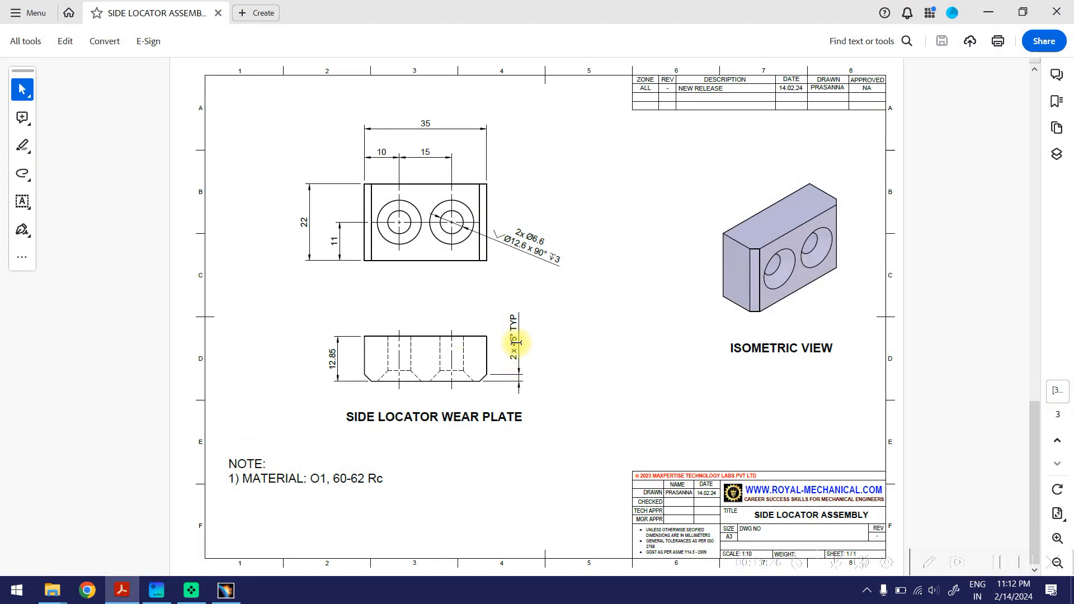
{"action": "left_click", "coordinate": [989, 12]}
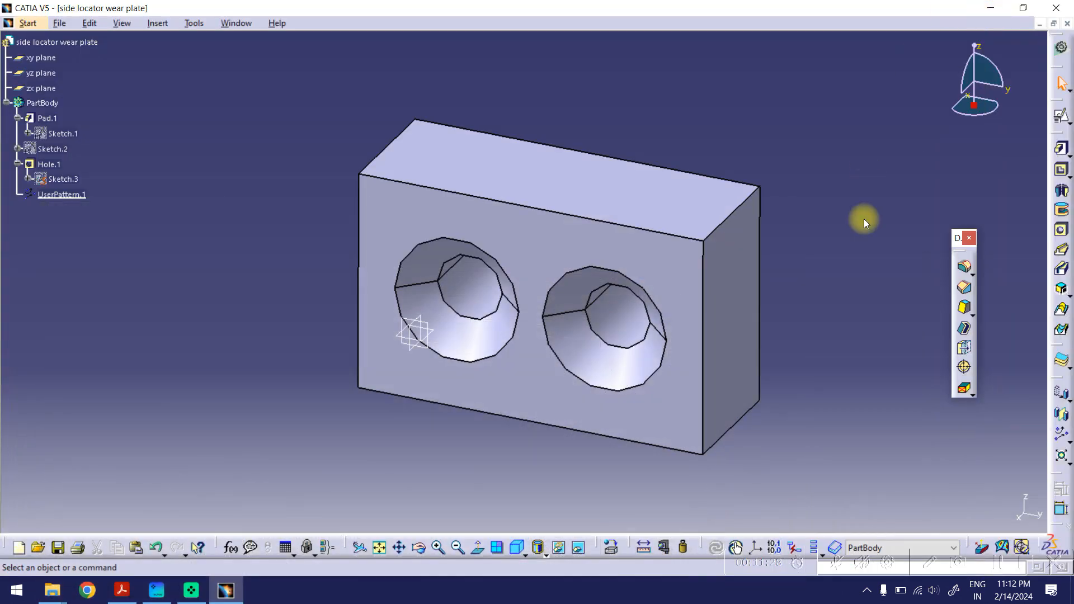
{"action": "left_click", "coordinate": [962, 290]}
{"action": "left_click", "coordinate": [358, 270]}
{"action": "left_click", "coordinate": [703, 351]}
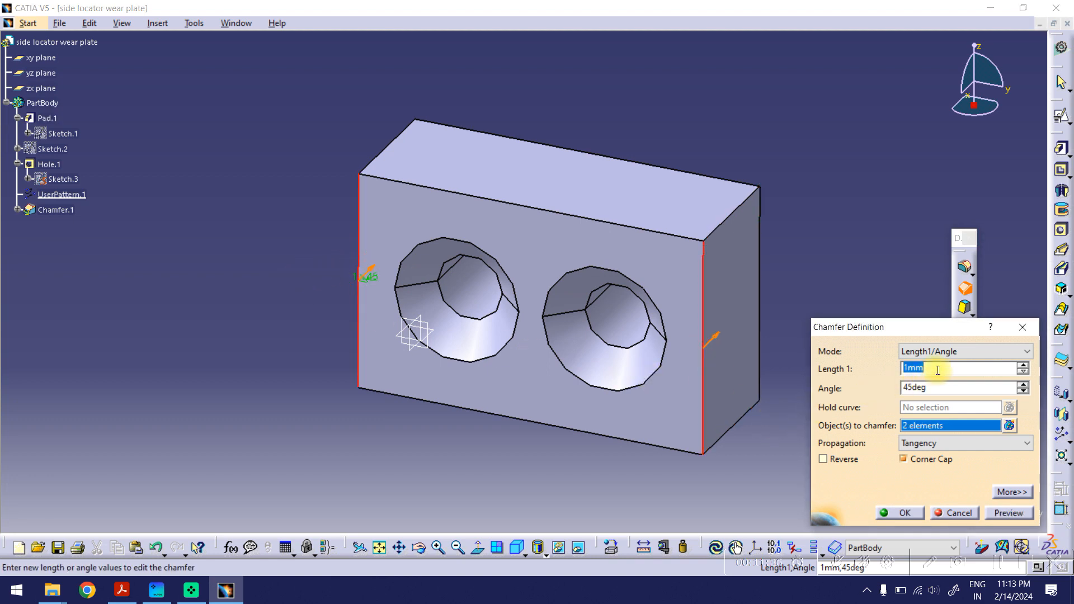
{"action": "type", "text": "2"}
{"action": "key", "text": "Return"}
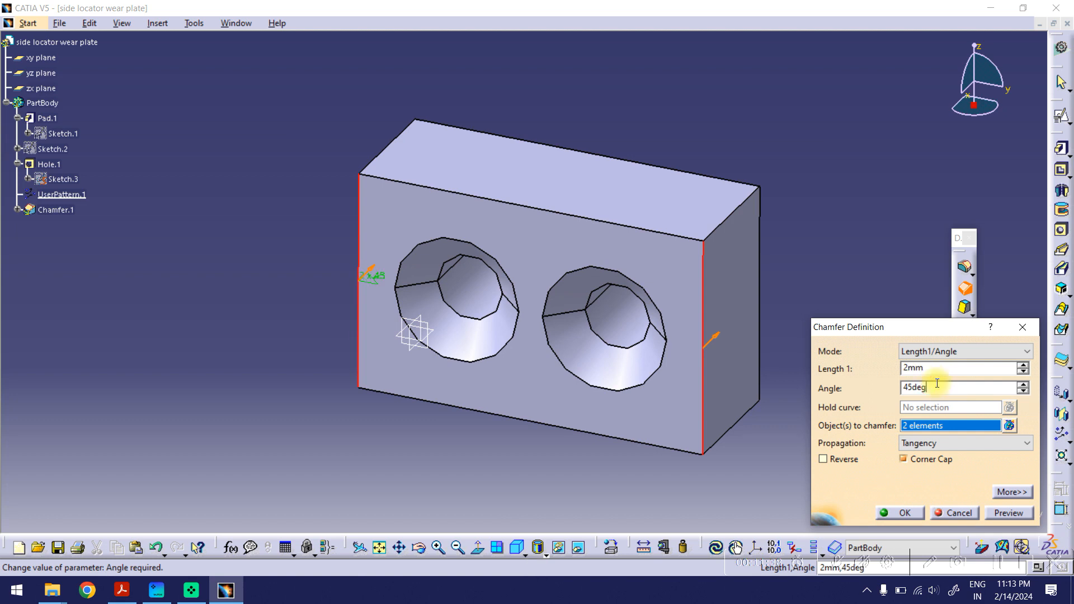
{"action": "left_click", "coordinate": [1005, 512]}
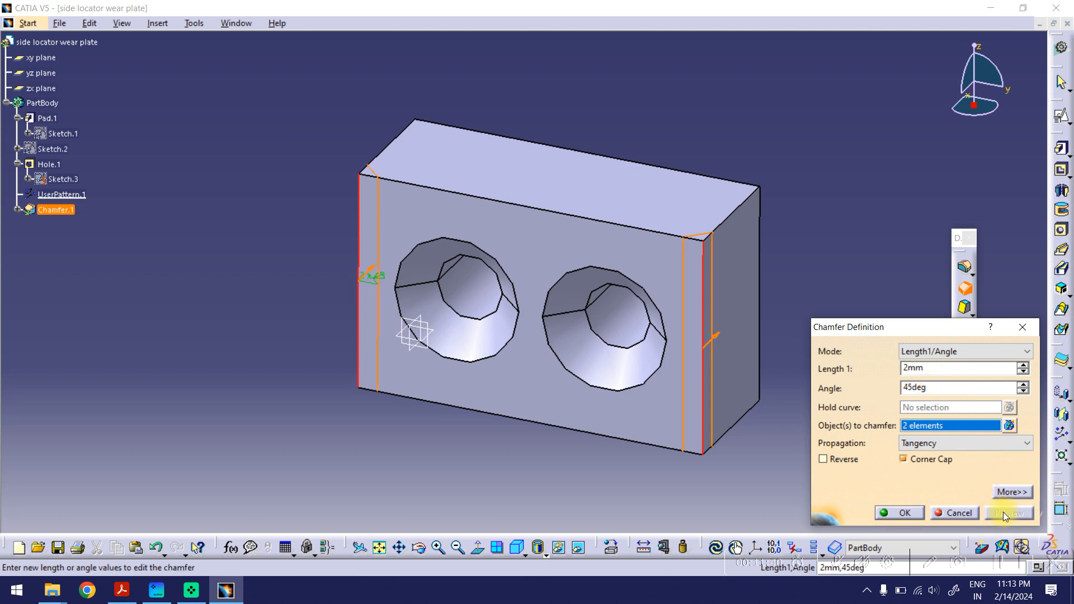
{"action": "left_click", "coordinate": [904, 513]}
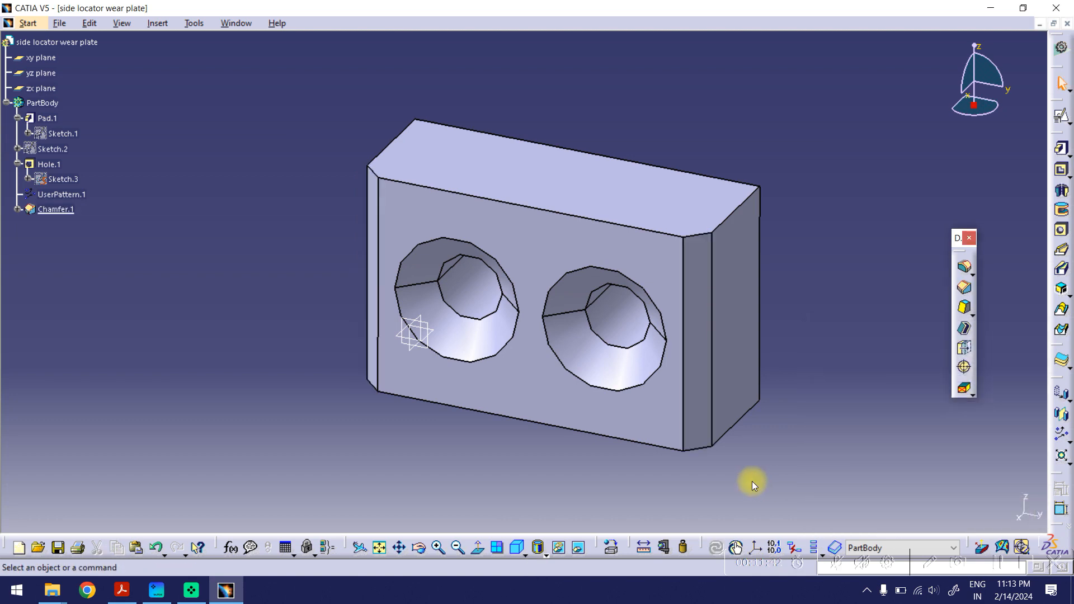
- Show the whole part in isometric view and save it as side locator wear plate.CATPart in the Drill Jig Design Catia V5 folder
{"action": "left_click", "coordinate": [511, 543]}
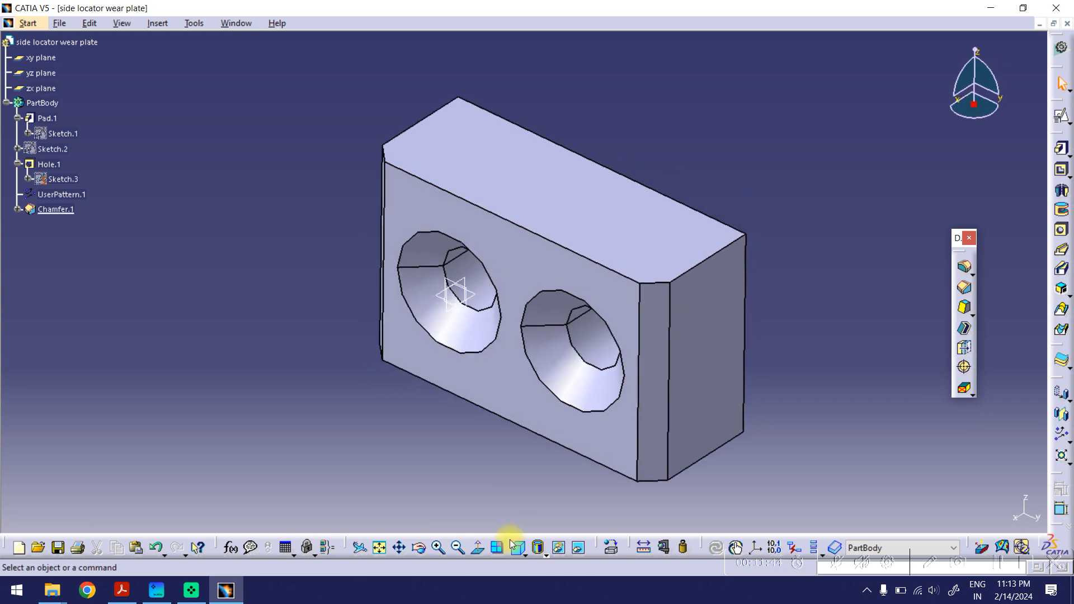
{"action": "left_click", "coordinate": [379, 547]}
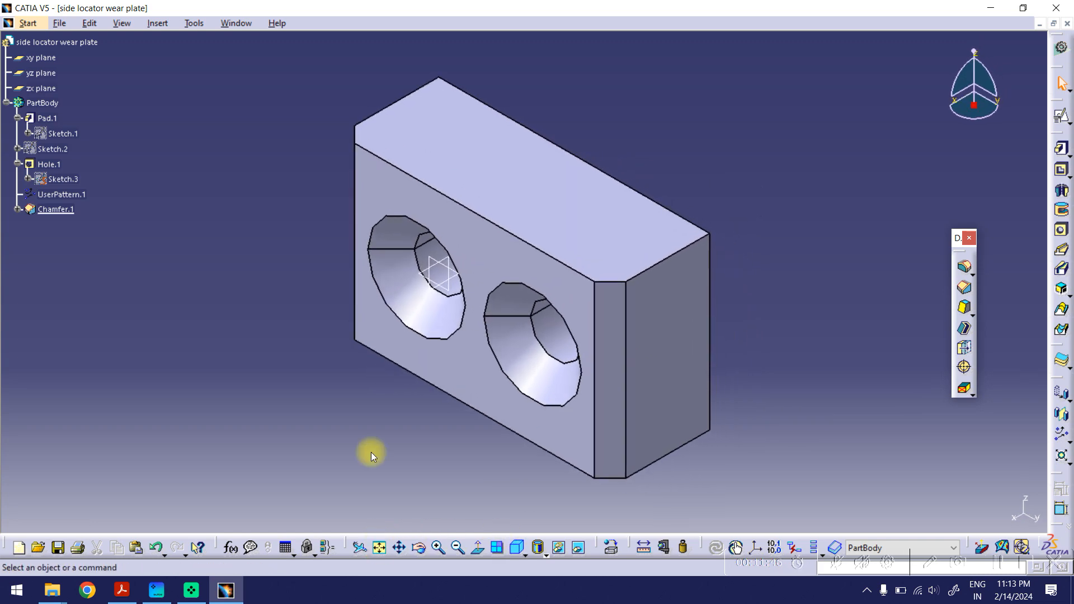
{"action": "key", "text": "ctrl+s"}
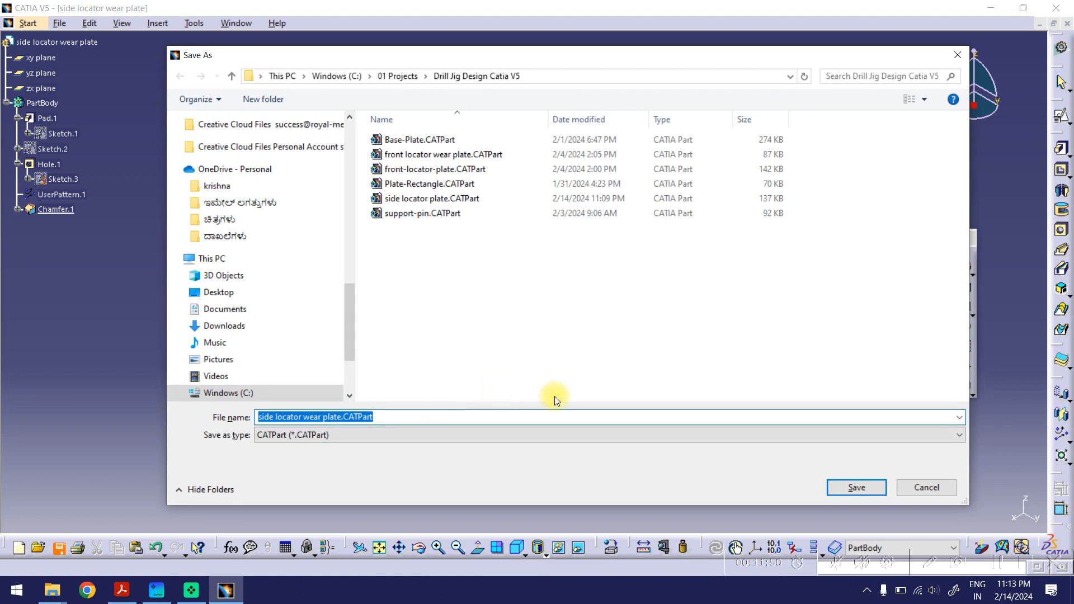
{"action": "left_click", "coordinate": [837, 487]}
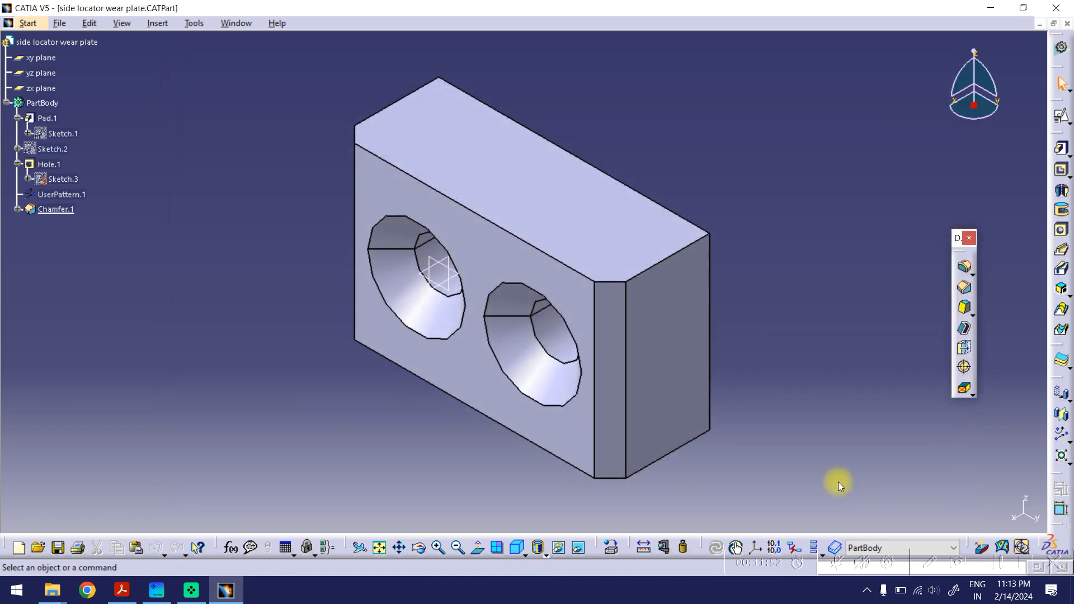
- Check the side locator assembly sheet in the PDF drawing and create a new Product document
{"action": "left_click", "coordinate": [59, 23]}
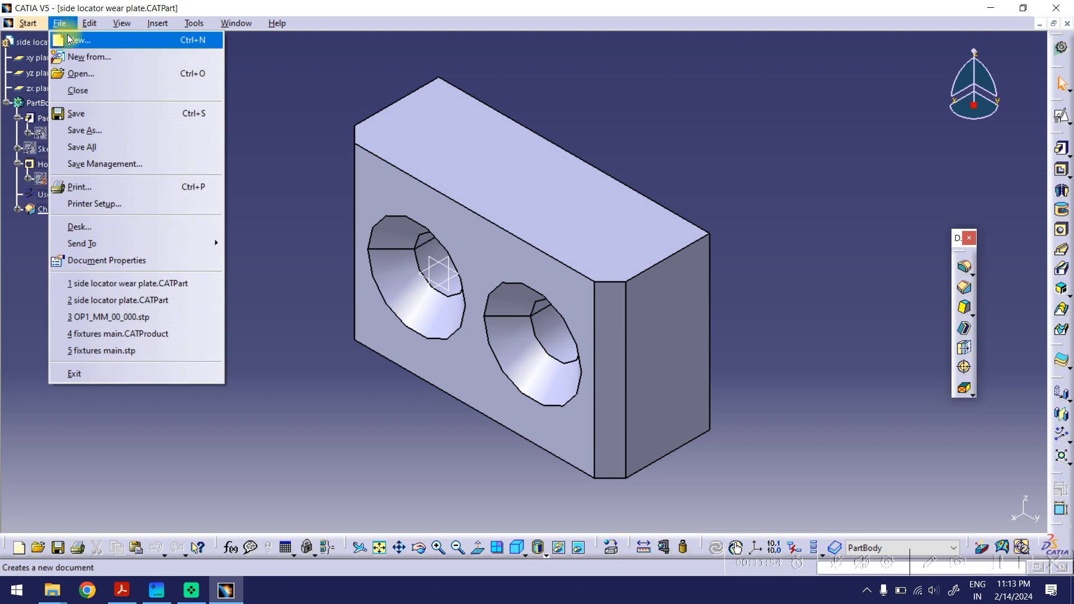
{"action": "left_click", "coordinate": [71, 37]}
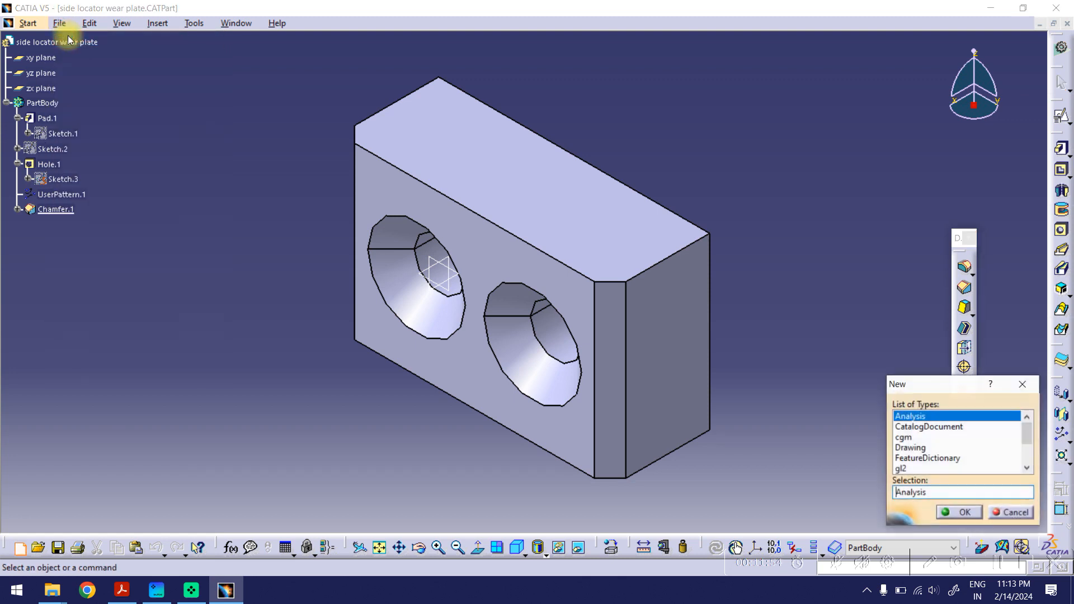
{"action": "left_click", "coordinate": [1027, 460]}
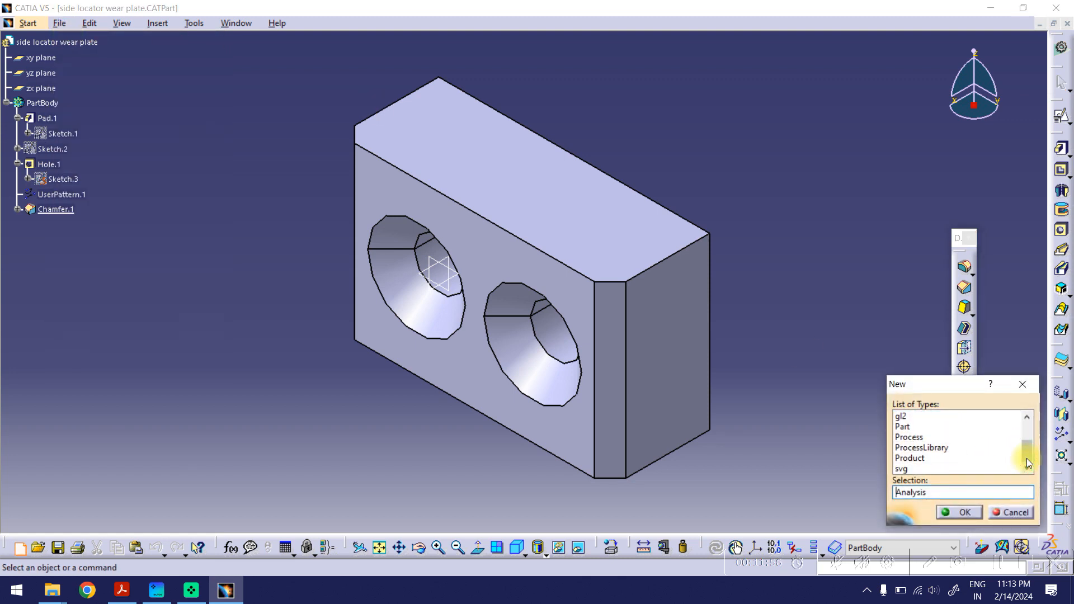
{"action": "left_click", "coordinate": [918, 459]}
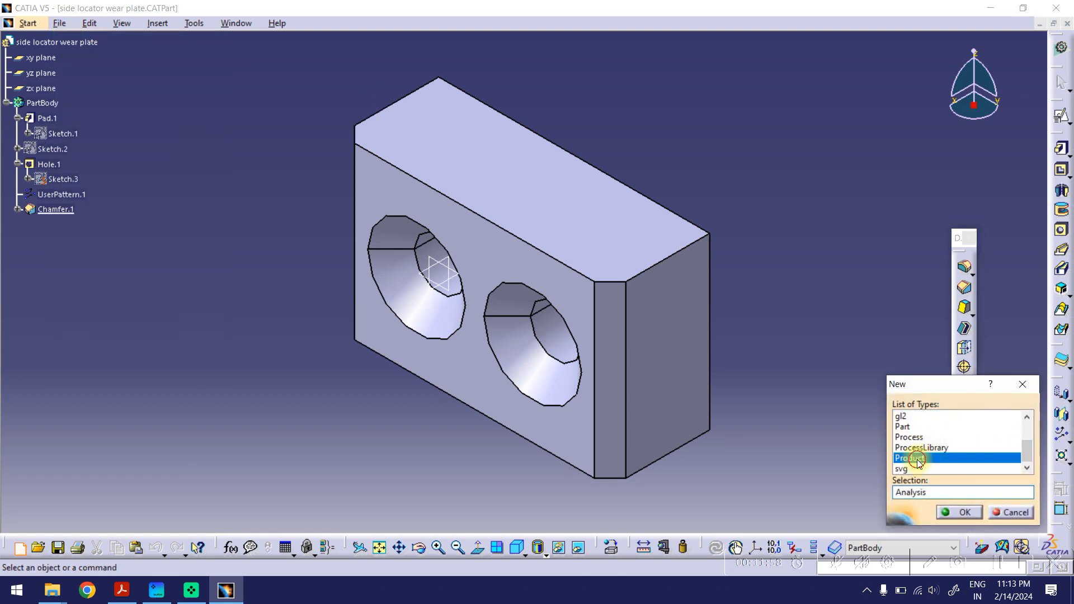
{"action": "left_click", "coordinate": [122, 591]}
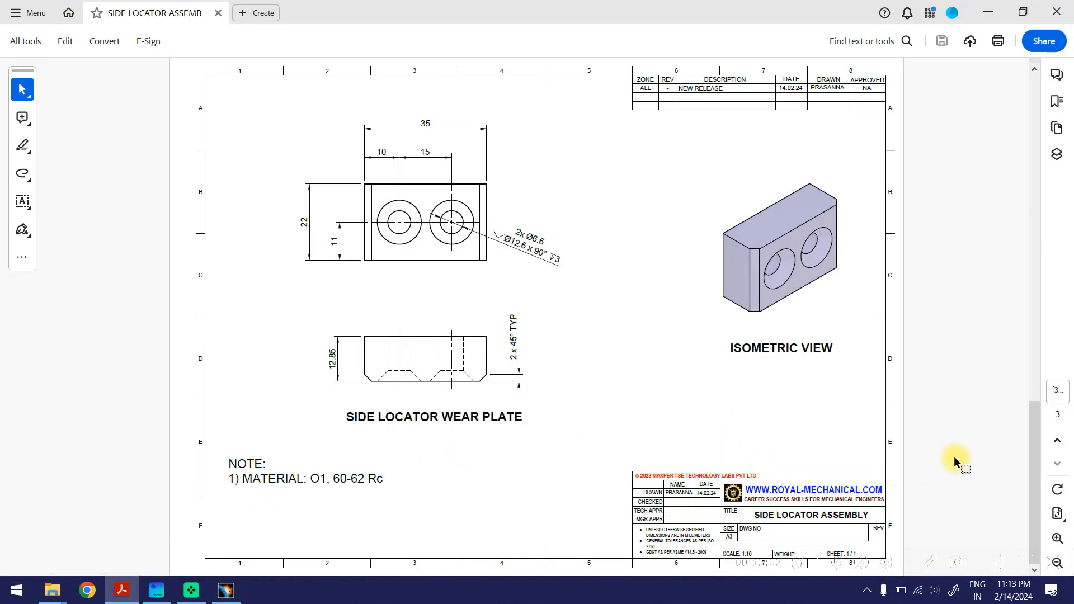
{"action": "left_click", "coordinate": [1058, 443]}
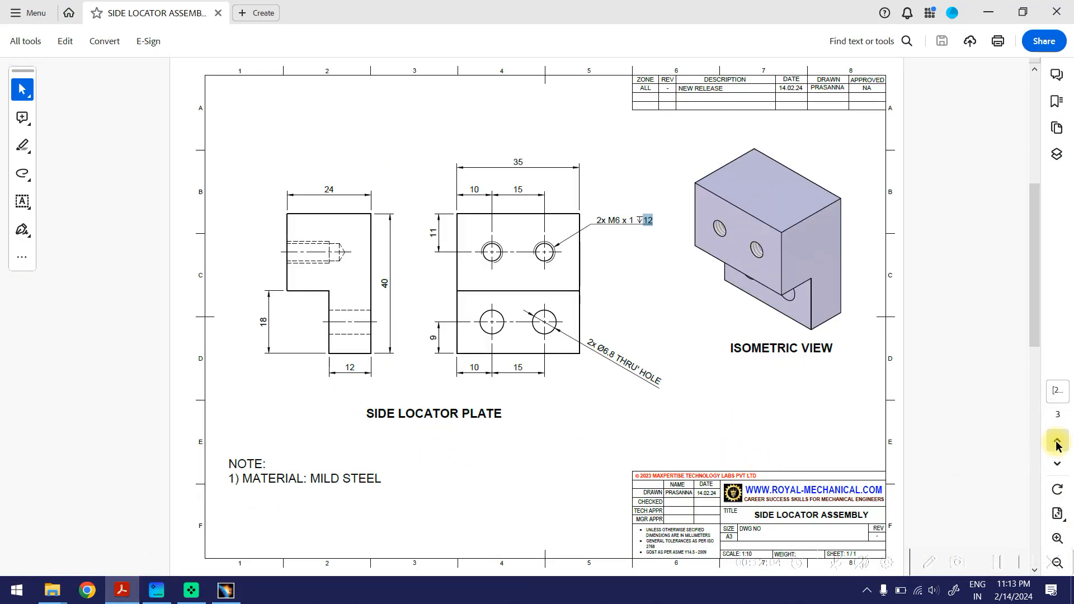
{"action": "left_click", "coordinate": [1058, 444]}
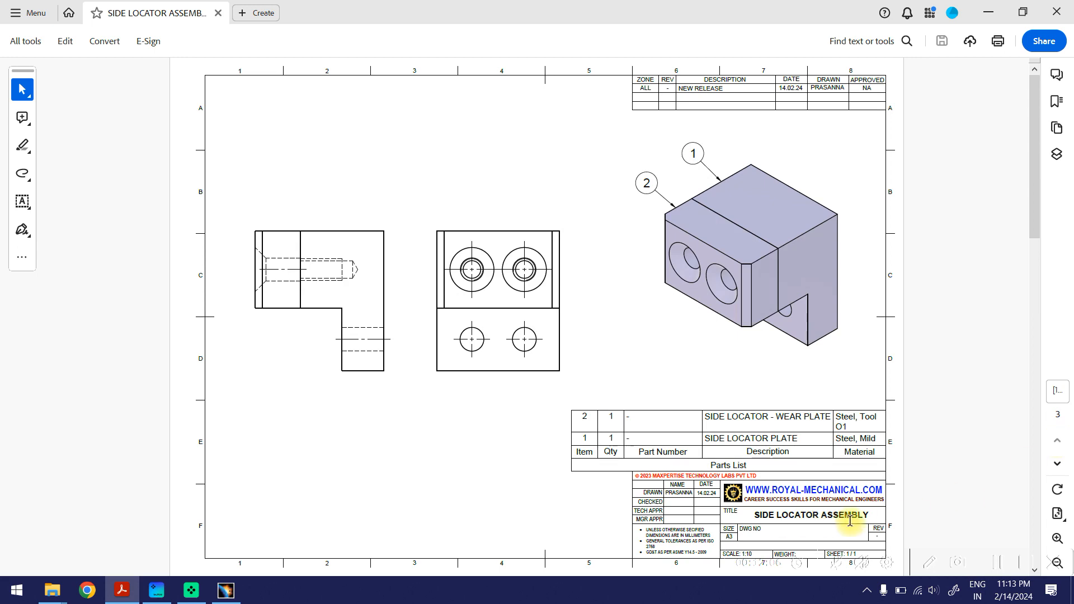
{"action": "left_click", "coordinate": [986, 15]}
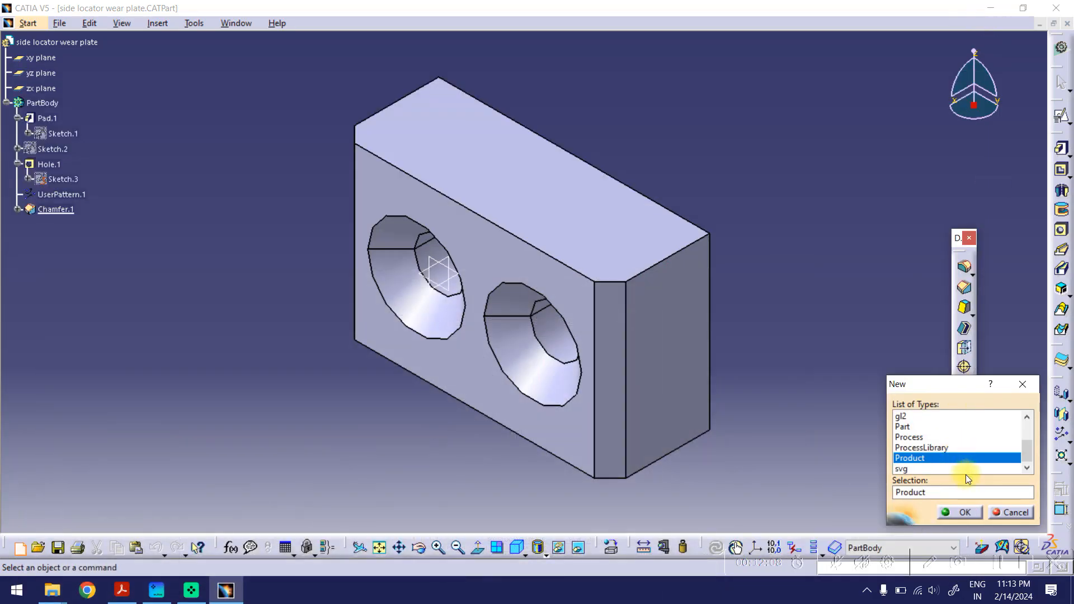
{"action": "left_click", "coordinate": [963, 512]}
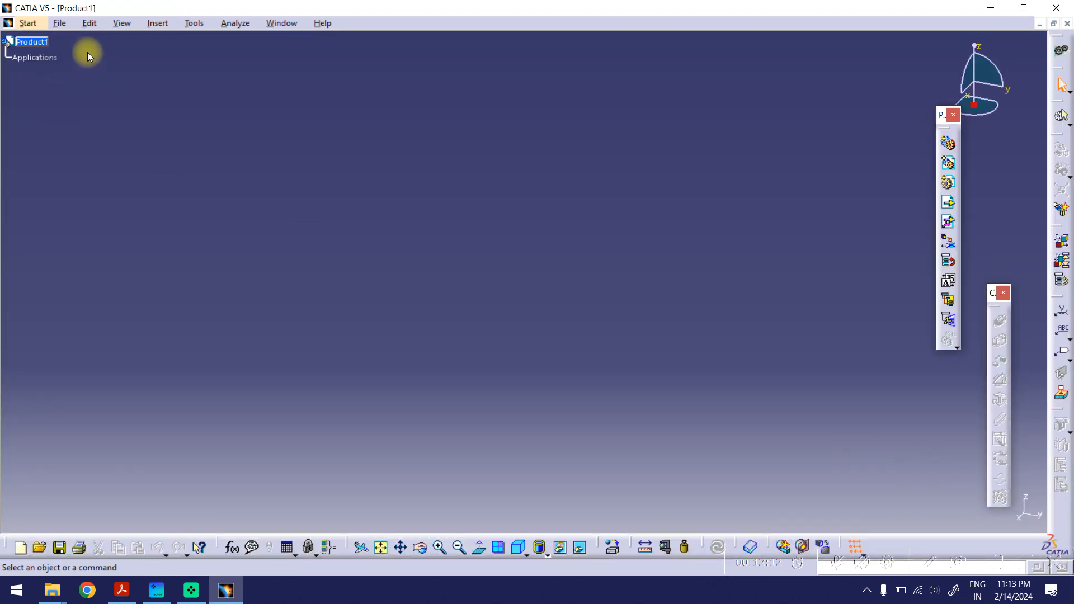
- Save the product as side locator assembly.CATProduct in the Drill Jig Design Catia V5 folder
{"action": "key", "text": "ctrl+s"}
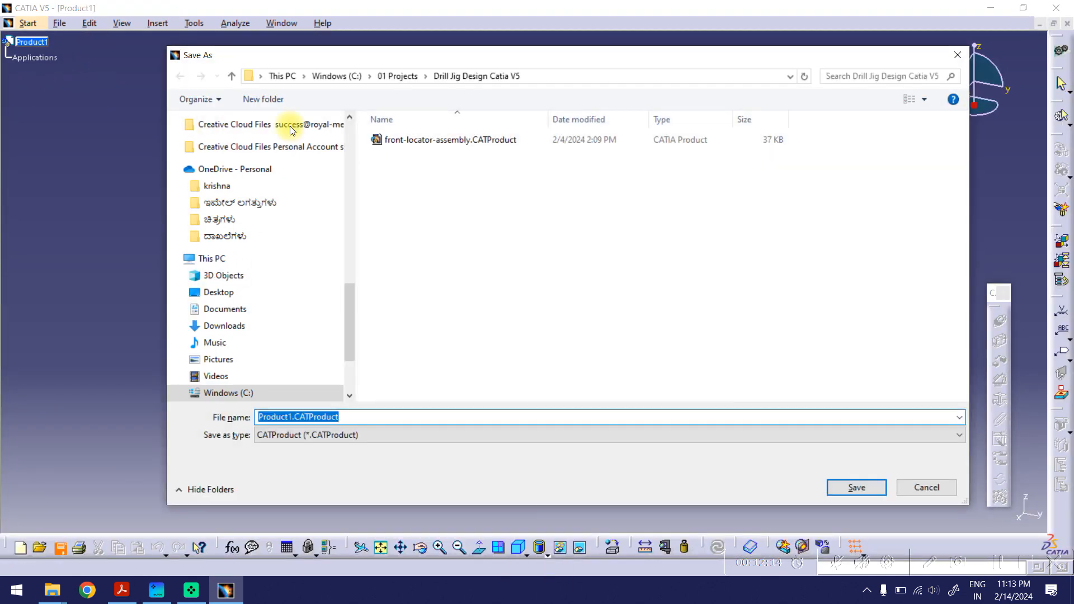
{"action": "type", "text": "side lo"}
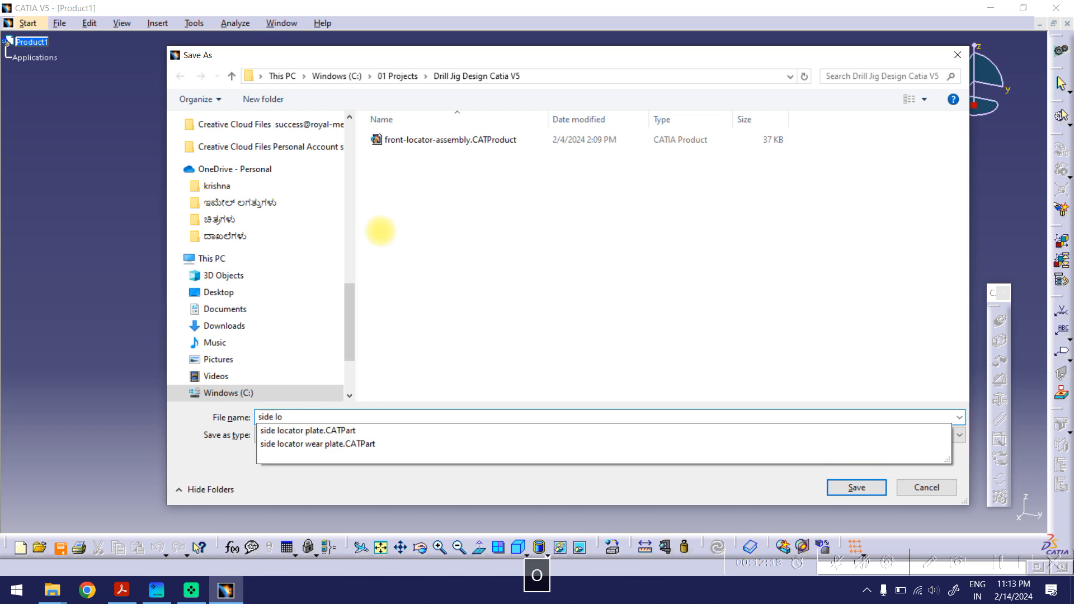
{"action": "type", "text": "cator a"}
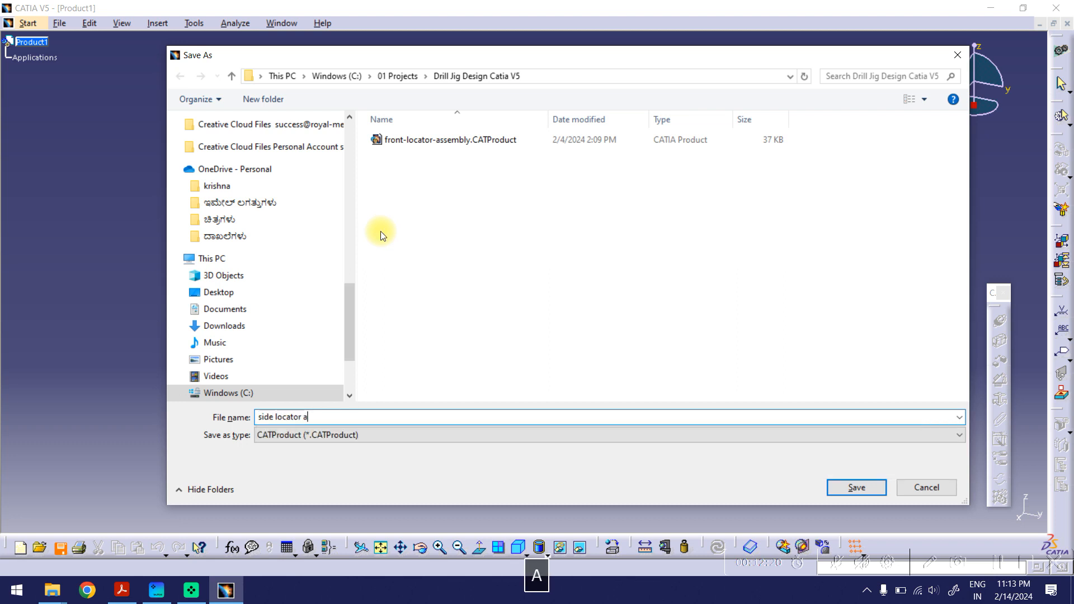
{"action": "type", "text": "ssembly"}
{"action": "key", "text": "BackSpace"}
{"action": "type", "text": "ly"}
{"action": "left_click", "coordinate": [851, 487]}
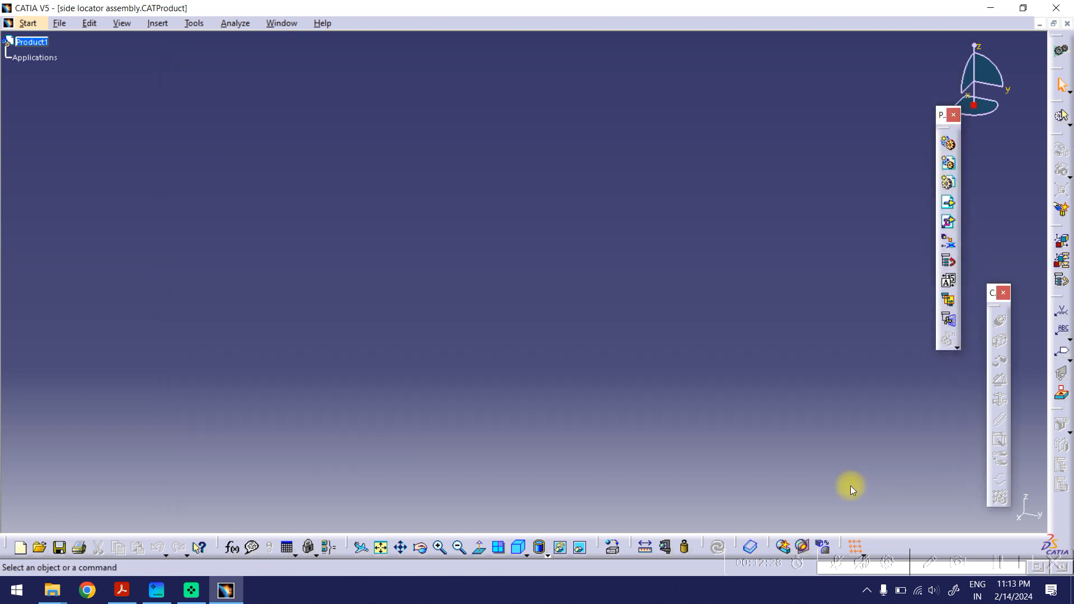
- Insert side locator plate.CATPart into Product1 as an existing component with positioning and fix it in place
{"action": "left_click", "coordinate": [152, 25]}
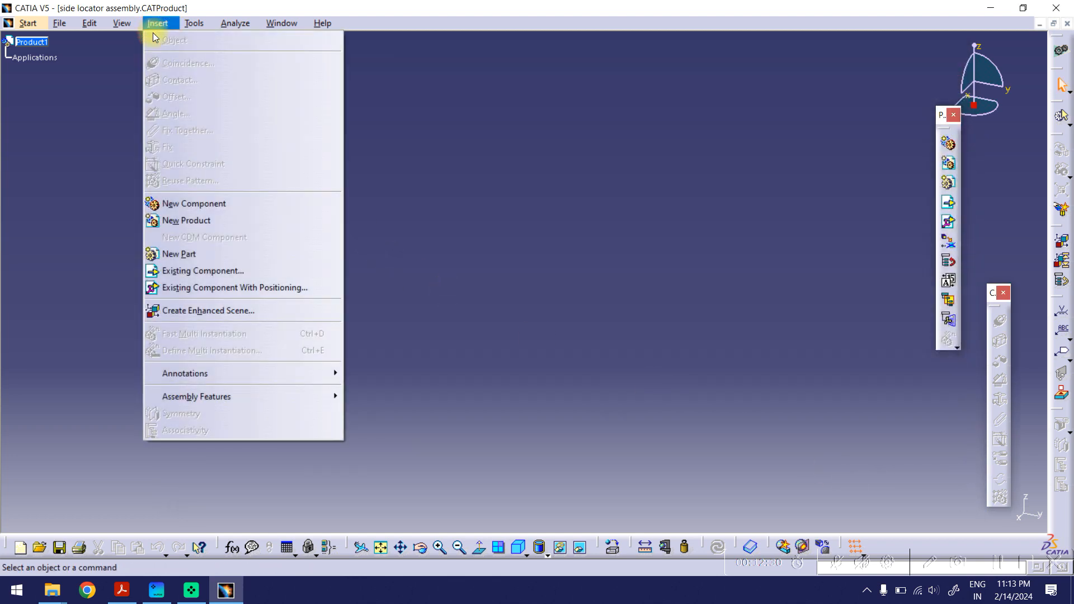
{"action": "left_click", "coordinate": [251, 289]}
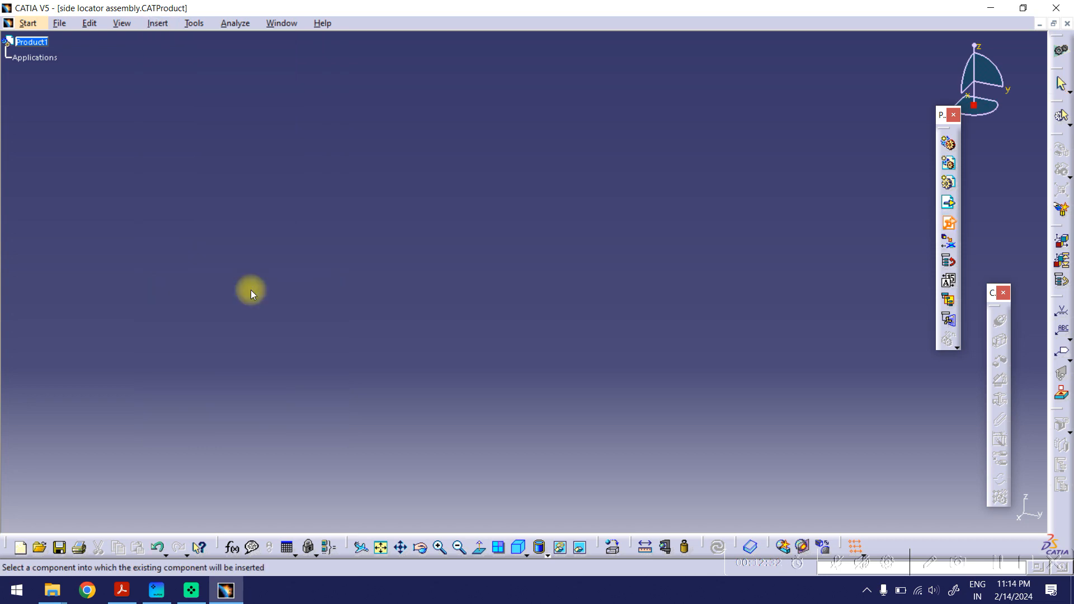
{"action": "left_click", "coordinate": [32, 43]}
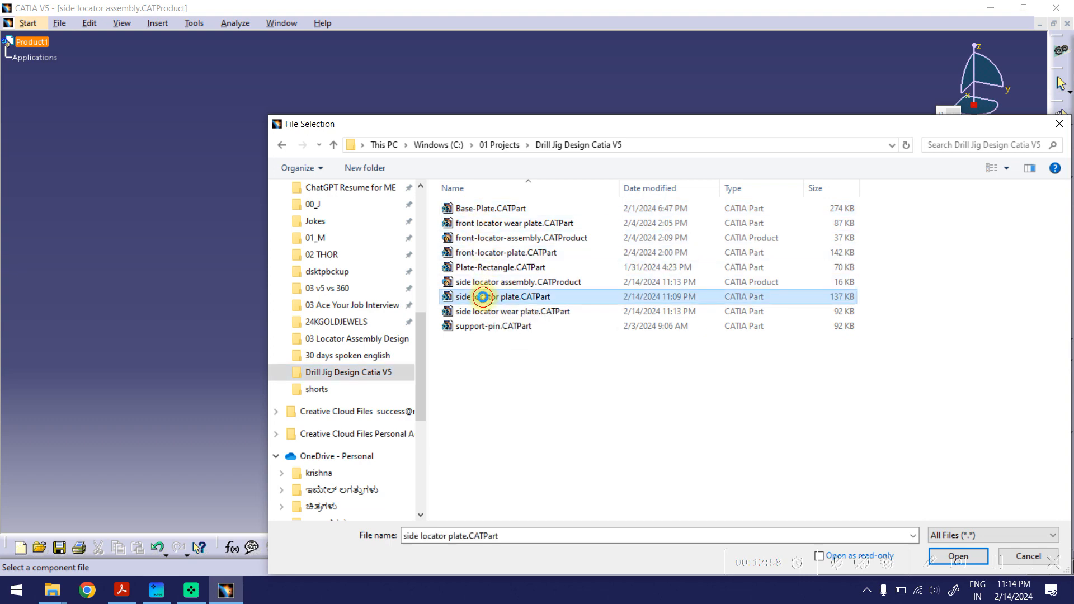
{"action": "double_click", "coordinate": [485, 300]}
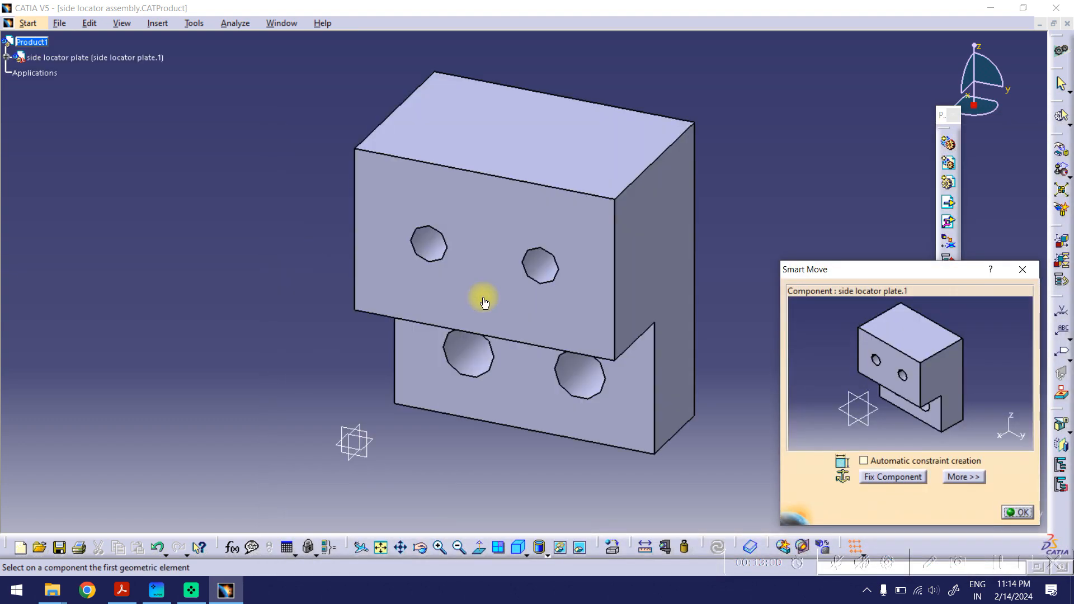
{"action": "left_click", "coordinate": [877, 475]}
{"action": "left_click", "coordinate": [1017, 511]}
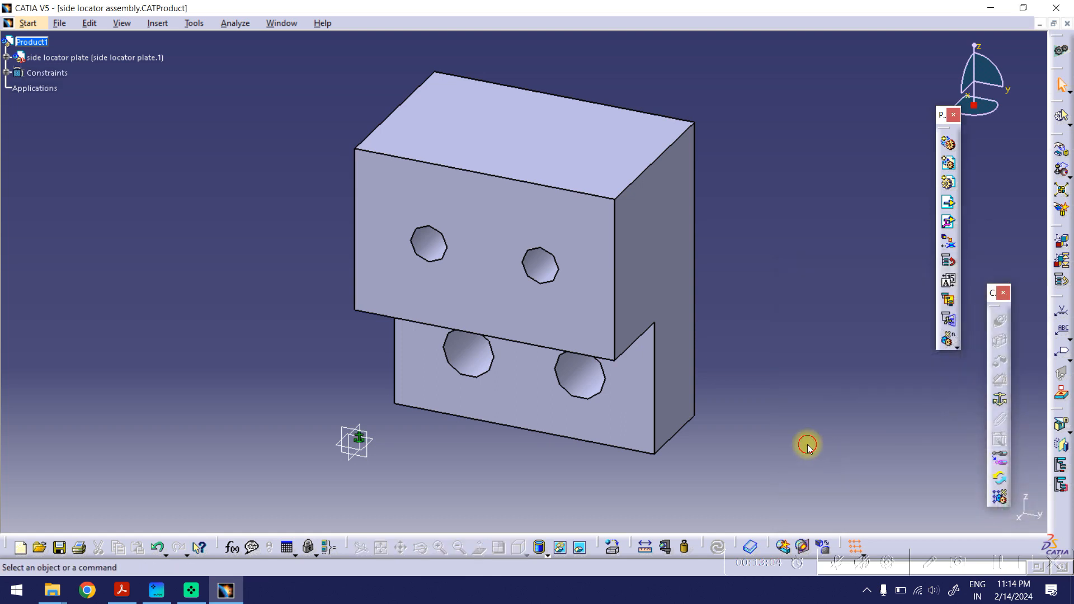
- Insert side locator wear plate.CATPart into Product1 with positioning and move it clear in front of the locator plate
{"action": "middle_click_drag", "start_coordinate": [803, 392], "coordinate": [747, 368]}
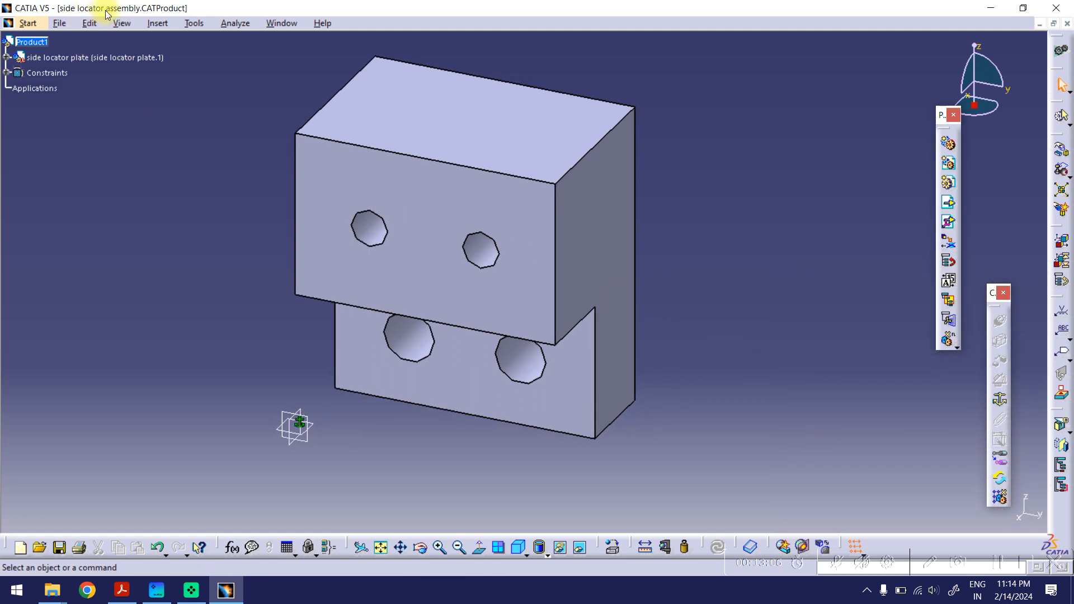
{"action": "left_click", "coordinate": [157, 23]}
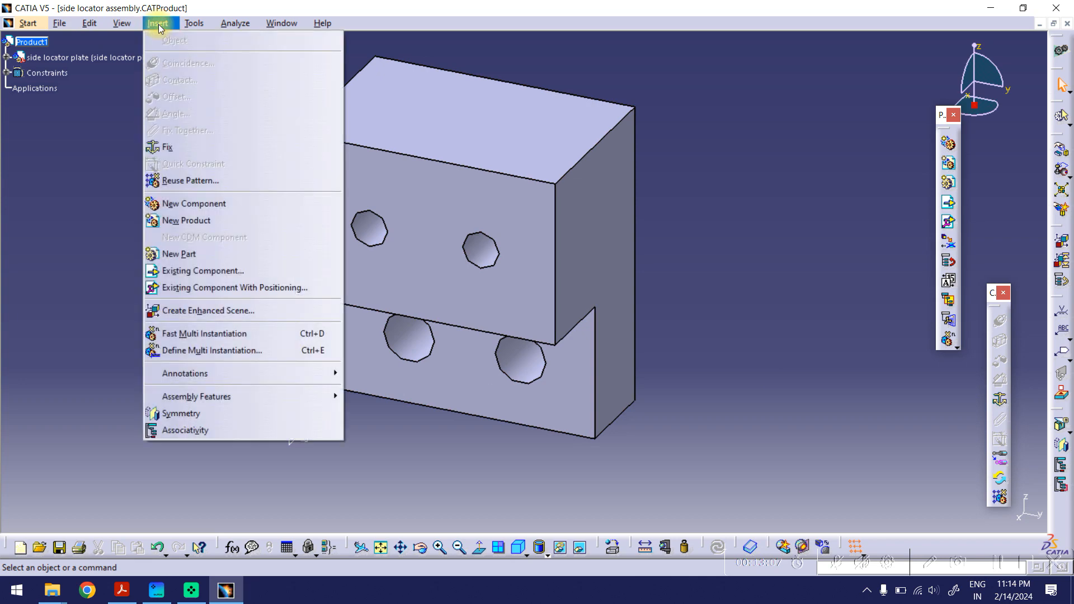
{"action": "left_click", "coordinate": [214, 288]}
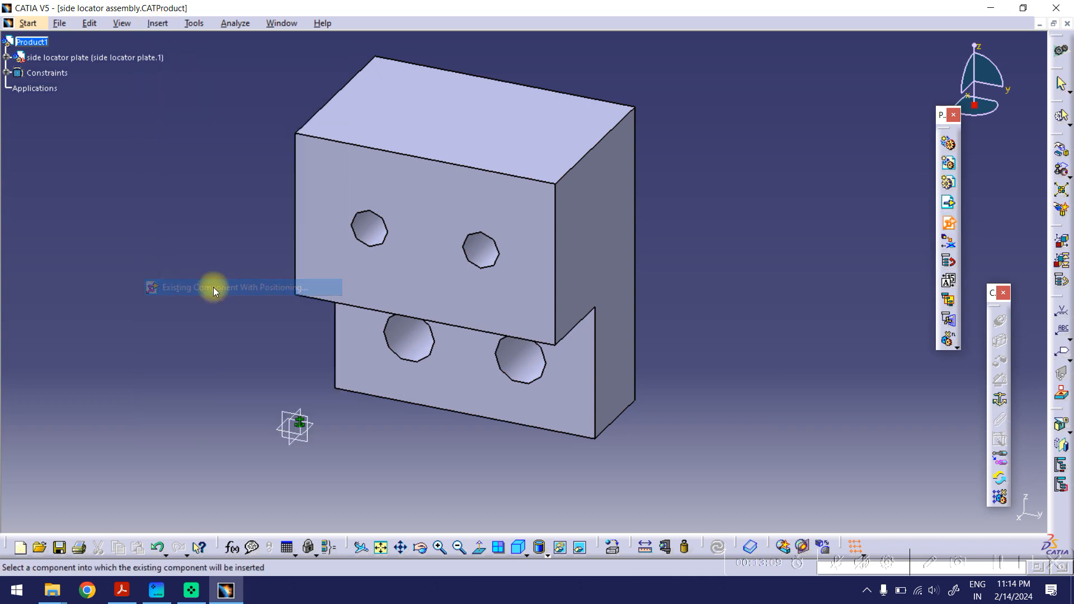
{"action": "left_click", "coordinate": [41, 43]}
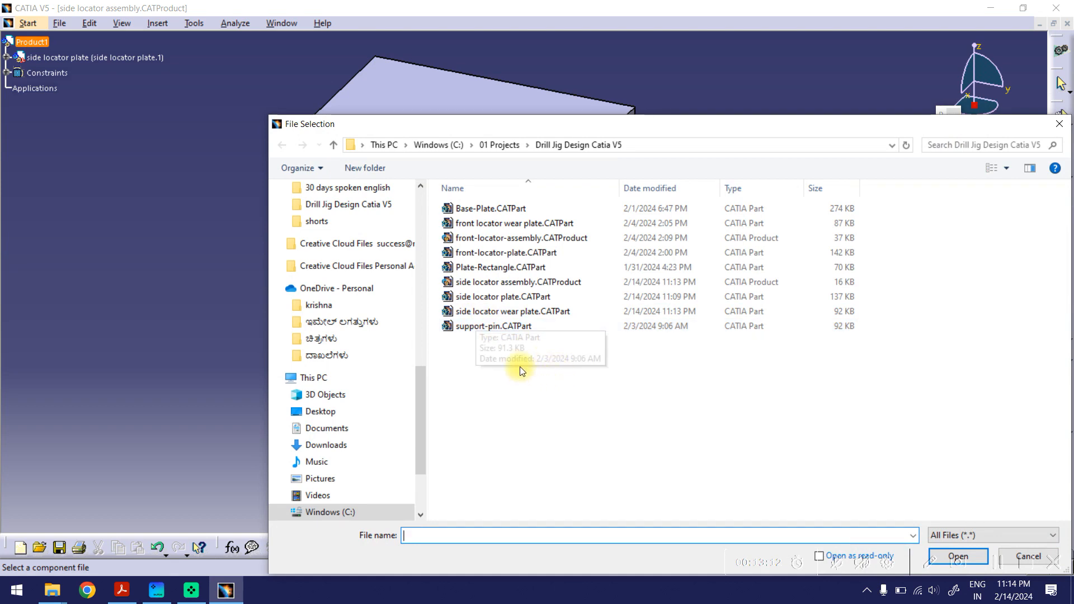
{"action": "left_click", "coordinate": [495, 310]}
{"action": "double_click", "coordinate": [494, 309]}
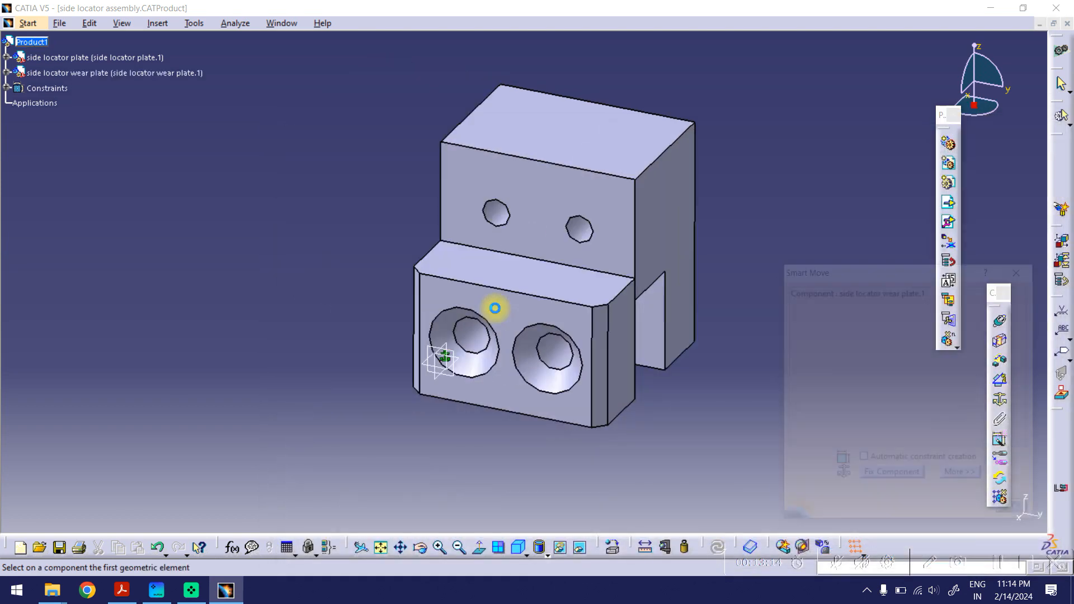
{"action": "left_click_drag", "start_coordinate": [550, 310], "coordinate": [446, 359]}
{"action": "middle_click_drag", "start_coordinate": [606, 406], "coordinate": [568, 332]}
{"action": "left_click", "coordinate": [1018, 512]}
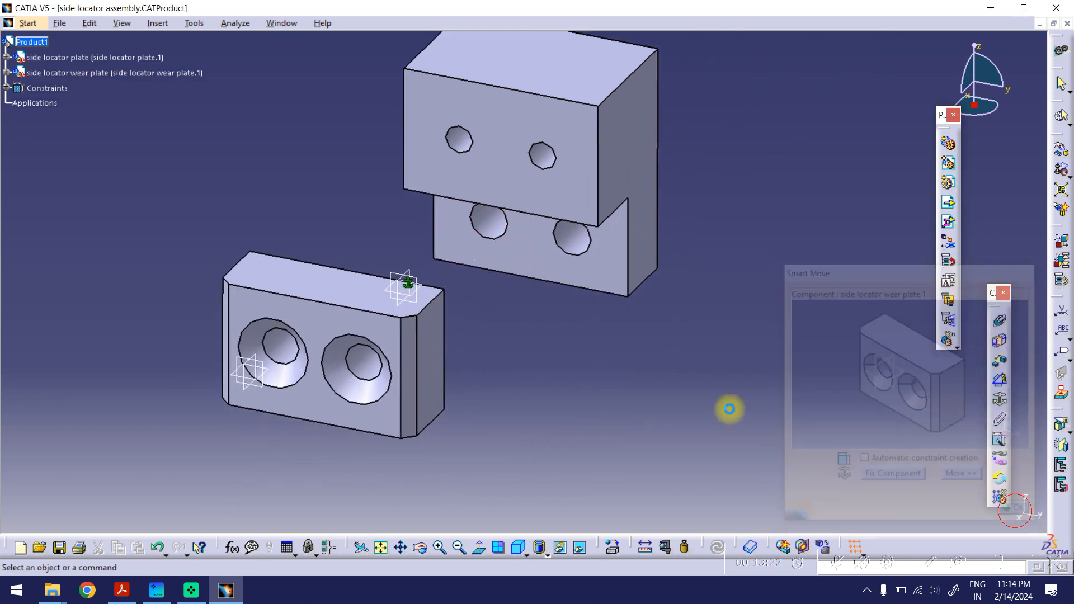
- Add a coincidence constraint between the axes of the locator plate's left threaded hole and the wear plate's left countersunk hole
{"action": "middle_click_drag", "start_coordinate": [559, 353], "coordinate": [570, 384]}
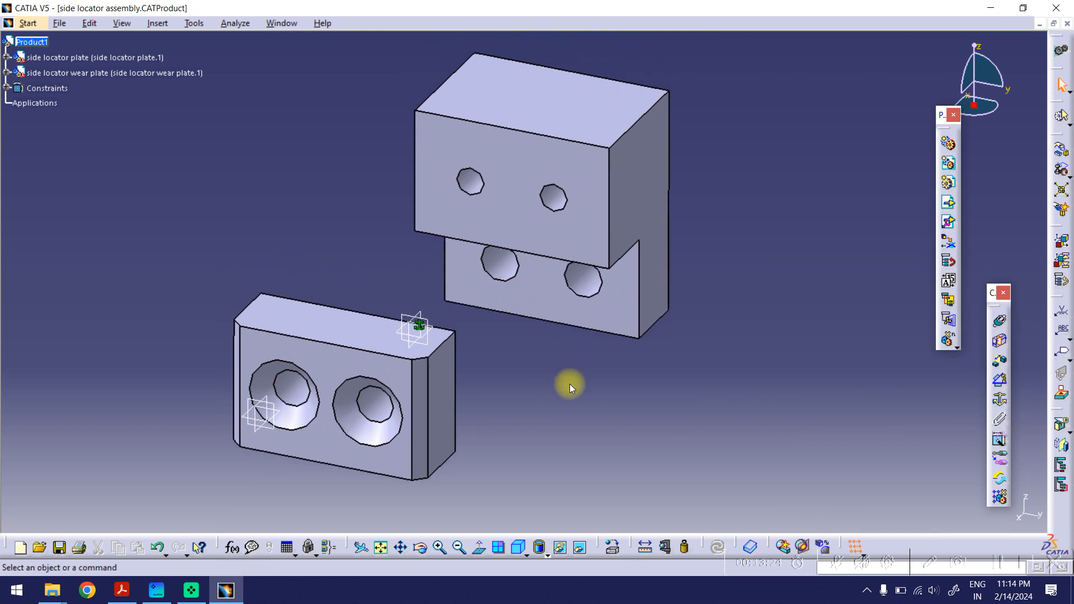
{"action": "left_click", "coordinate": [999, 321]}
{"action": "left_click", "coordinate": [472, 183]}
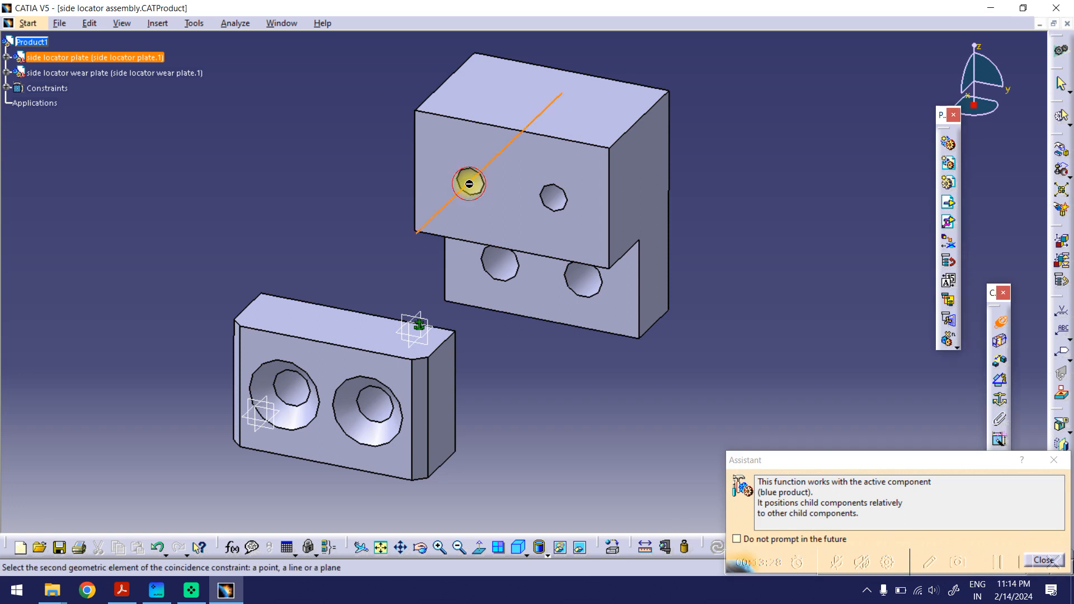
{"action": "left_click", "coordinate": [289, 386]}
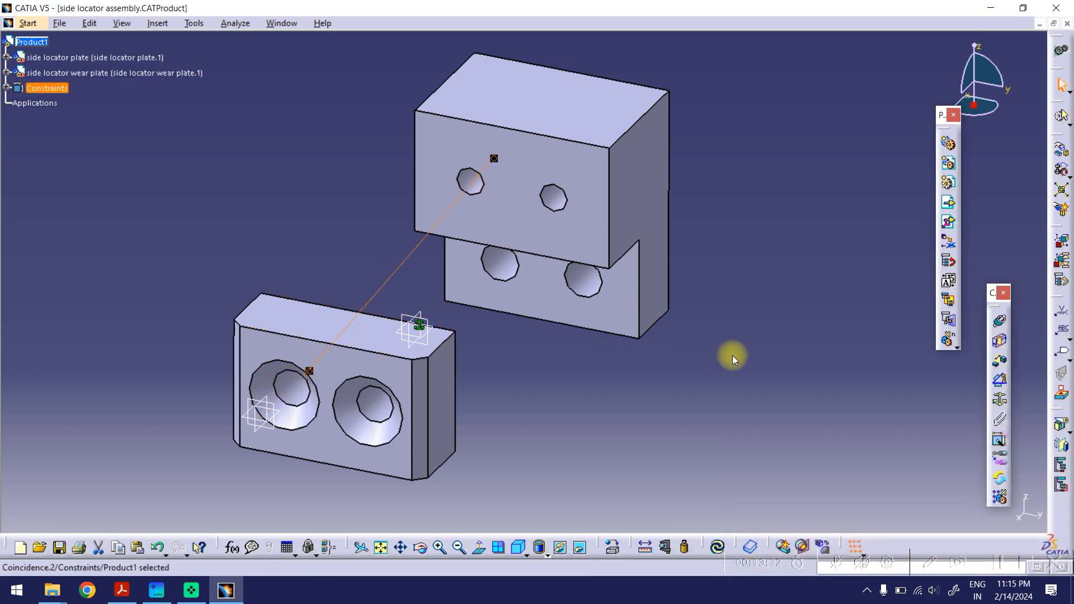
- Add a contact constraint between the locator plate's upper front face and the wear plate's back face, and update the assembly
{"action": "left_click", "coordinate": [999, 342]}
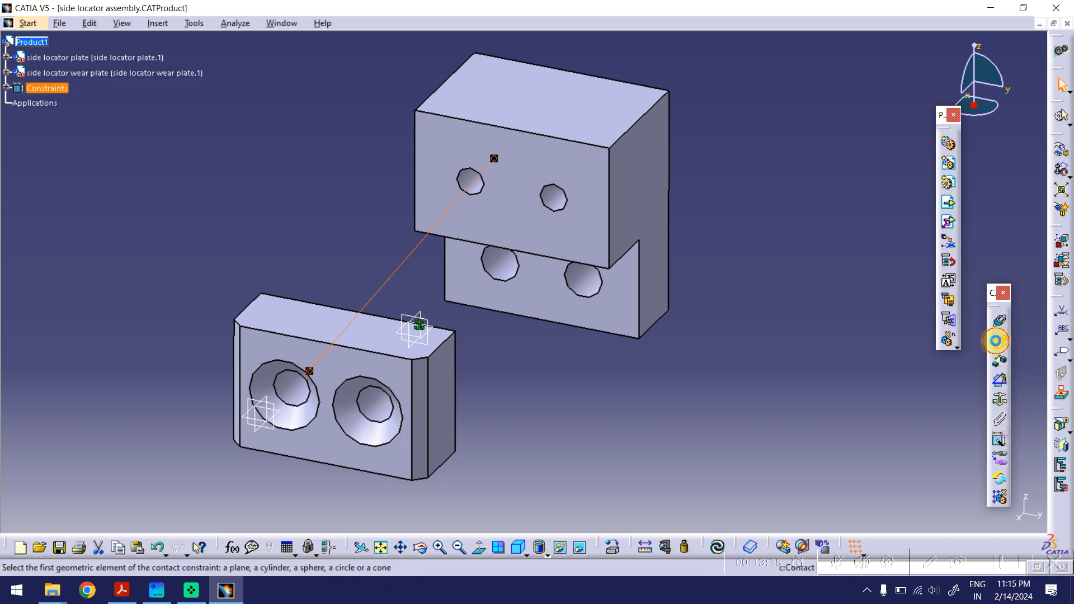
{"action": "left_click", "coordinate": [575, 247]}
{"action": "middle_click_drag", "start_coordinate": [461, 393], "coordinate": [442, 379]}
{"action": "left_click", "coordinate": [537, 426]}
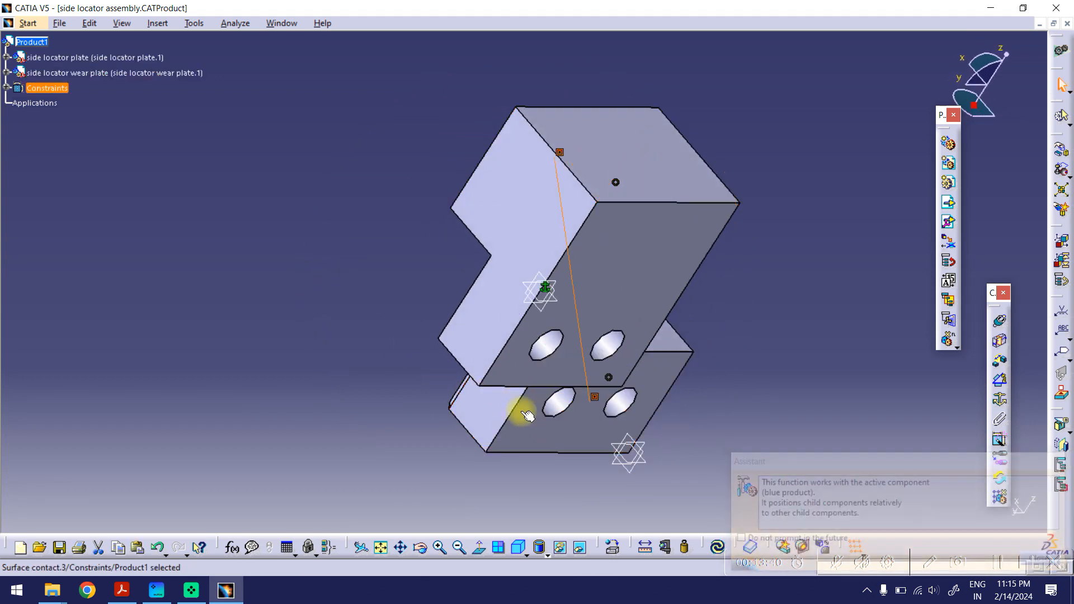
{"action": "middle_click_drag", "start_coordinate": [391, 240], "coordinate": [675, 351]}
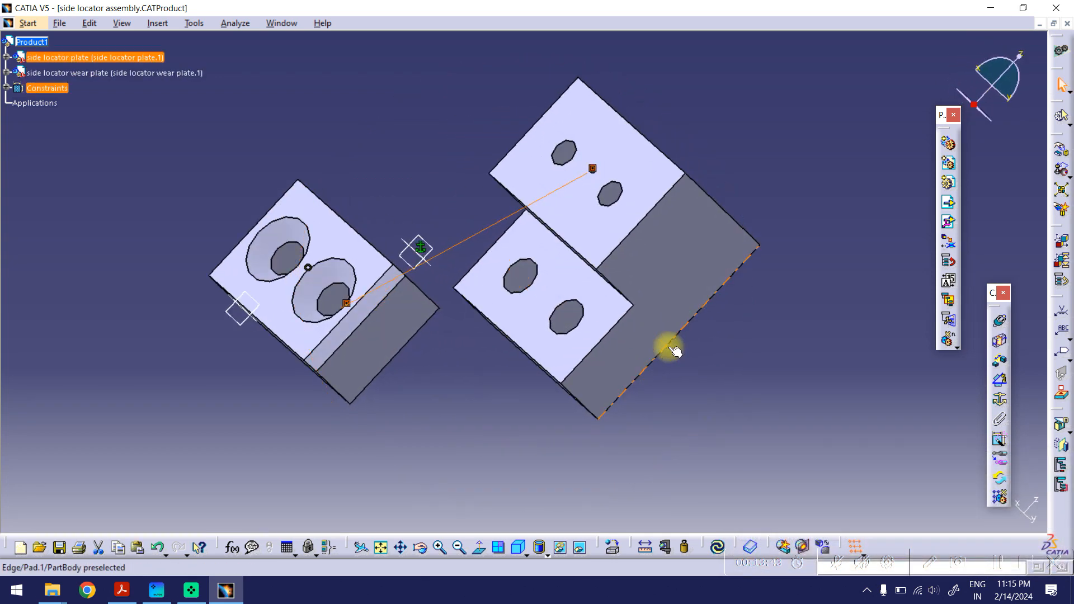
{"action": "left_click", "coordinate": [718, 546]}
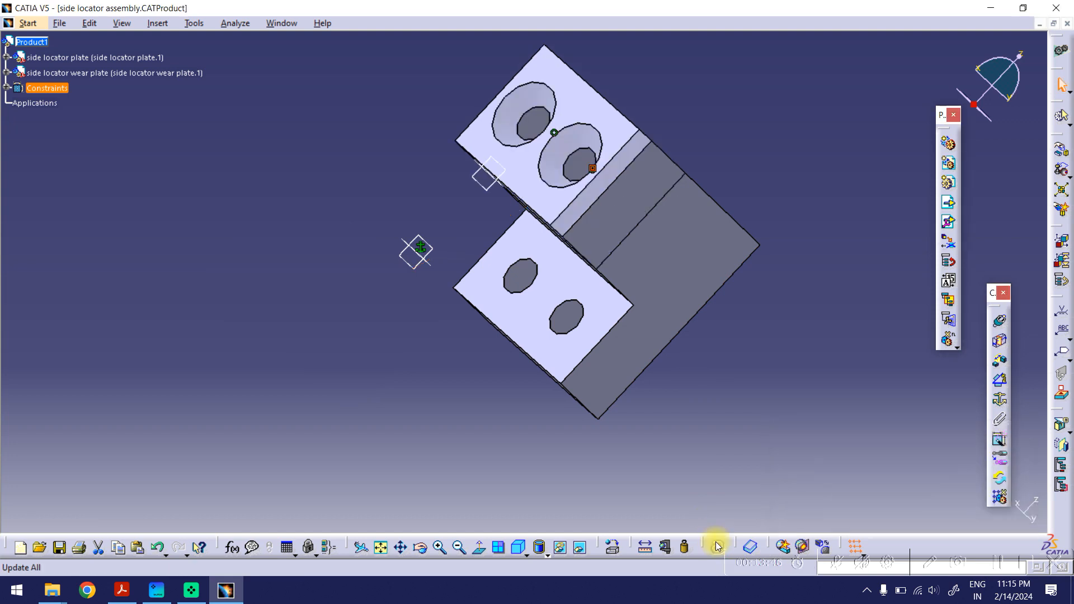
- Show the whole assembly in isometric view and save the product along with all open documents
{"action": "left_click", "coordinate": [520, 548]}
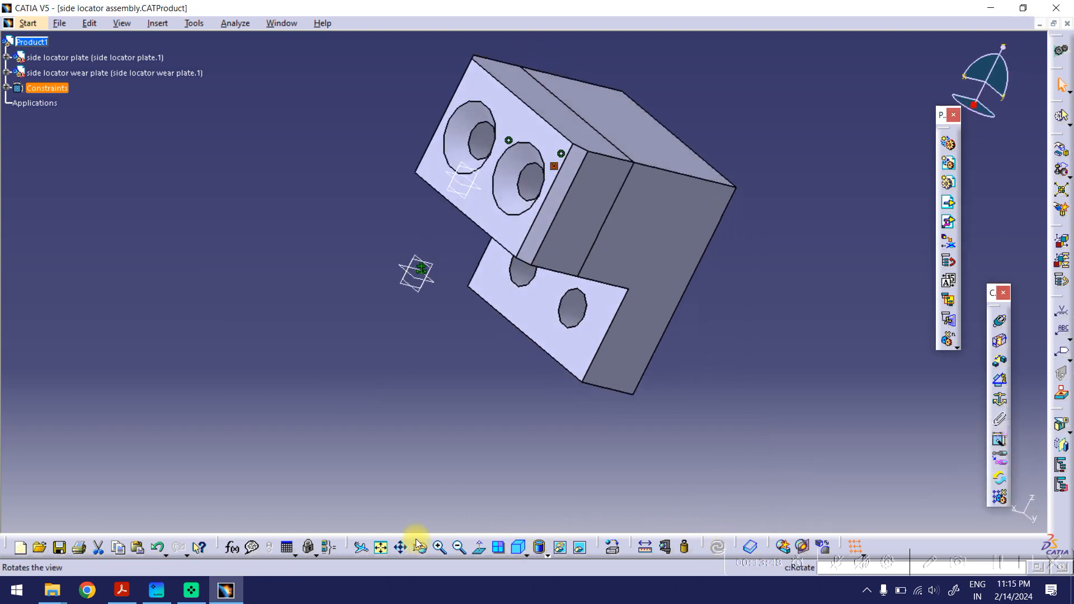
{"action": "left_click", "coordinate": [382, 548]}
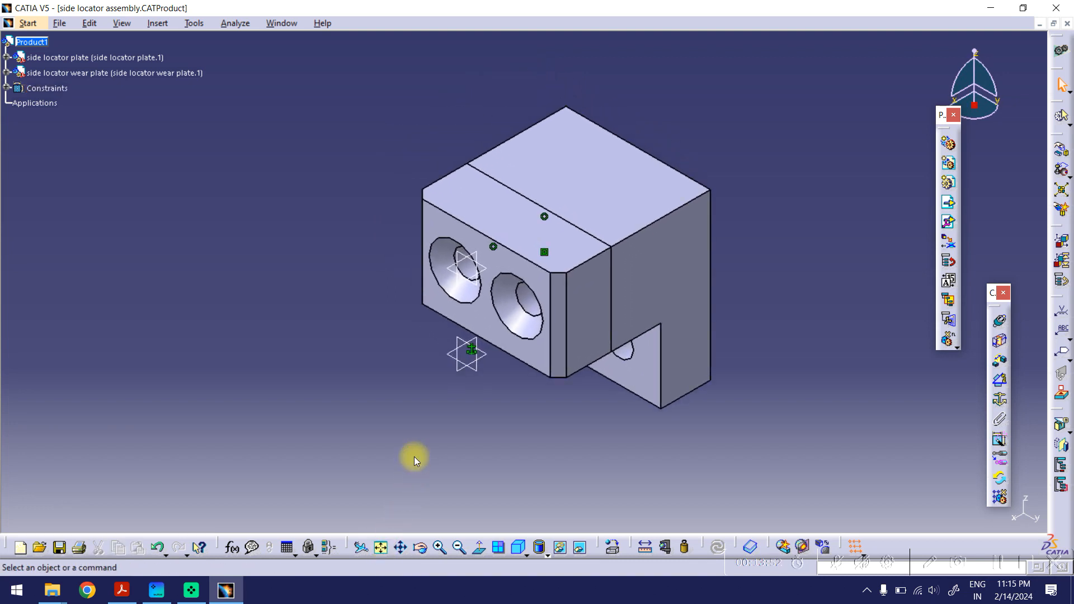
{"action": "key", "text": "ctrl+s"}
{"action": "left_click", "coordinate": [59, 23]}
{"action": "left_click", "coordinate": [89, 148]}
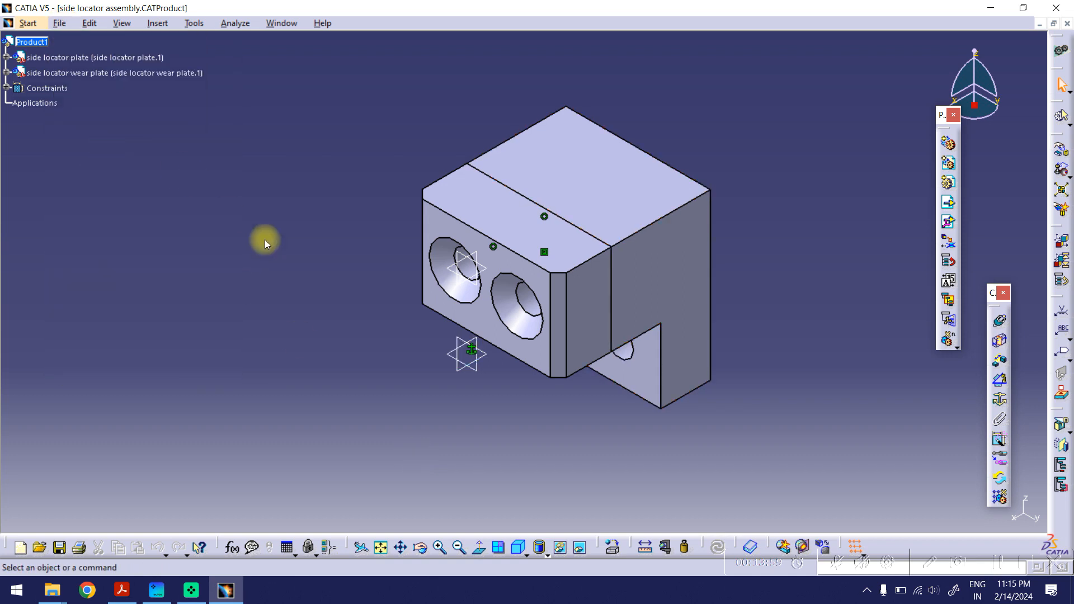